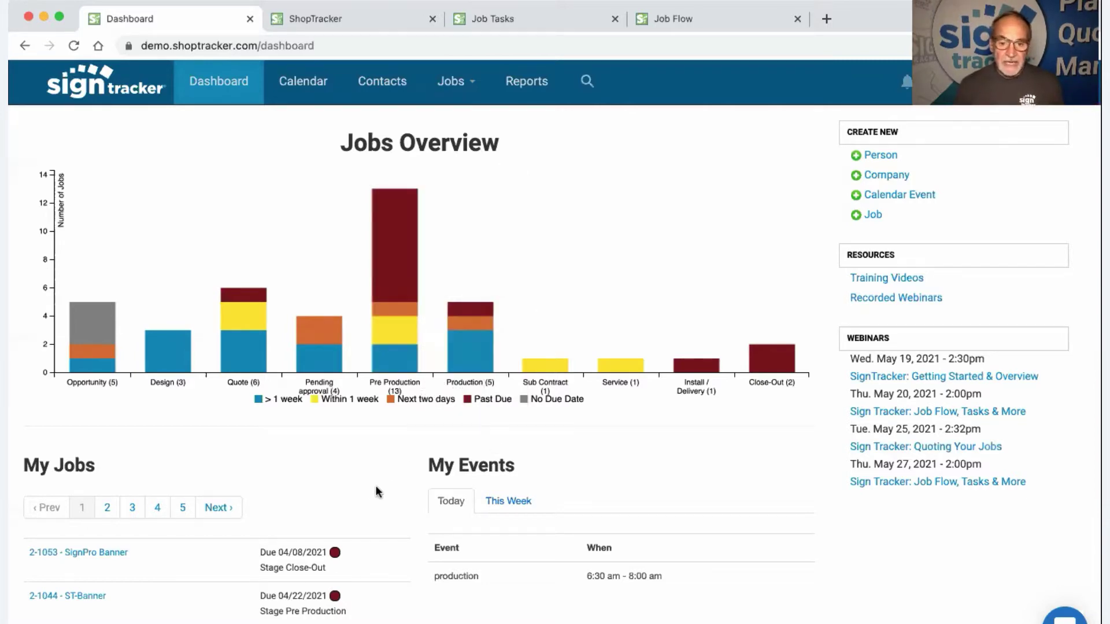
- Review the dashboard's jobs overview and My Jobs list, and show this week's entries in My Events
{"action": "scroll", "coordinate": [367, 490], "scroll_direction": "down", "scroll_amount": 1}
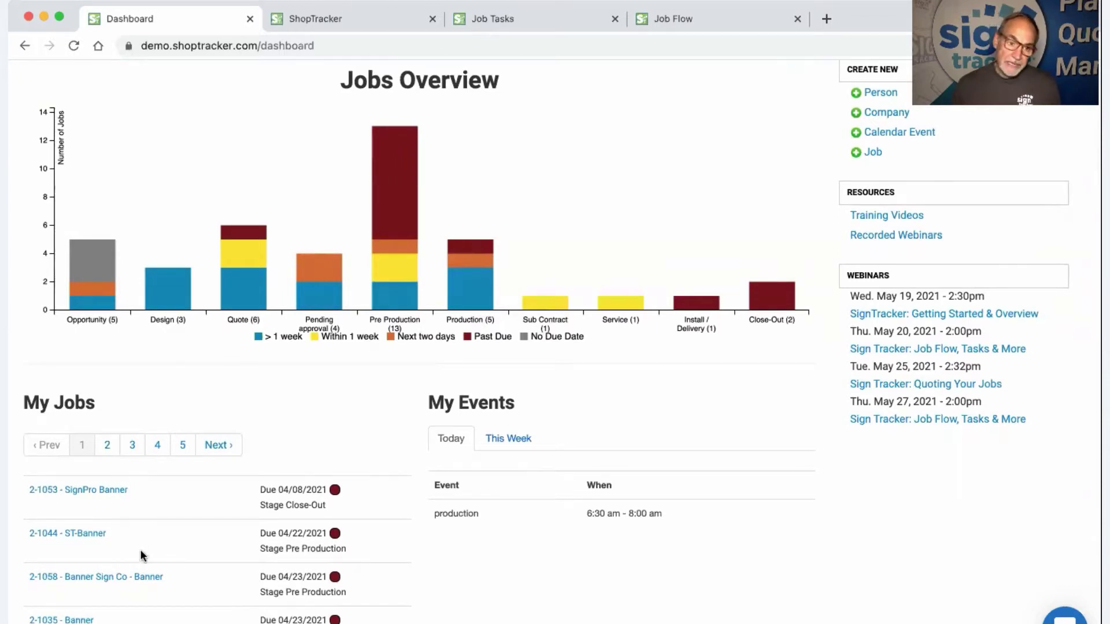
{"action": "scroll", "coordinate": [148, 552], "scroll_direction": "down", "scroll_amount": 2}
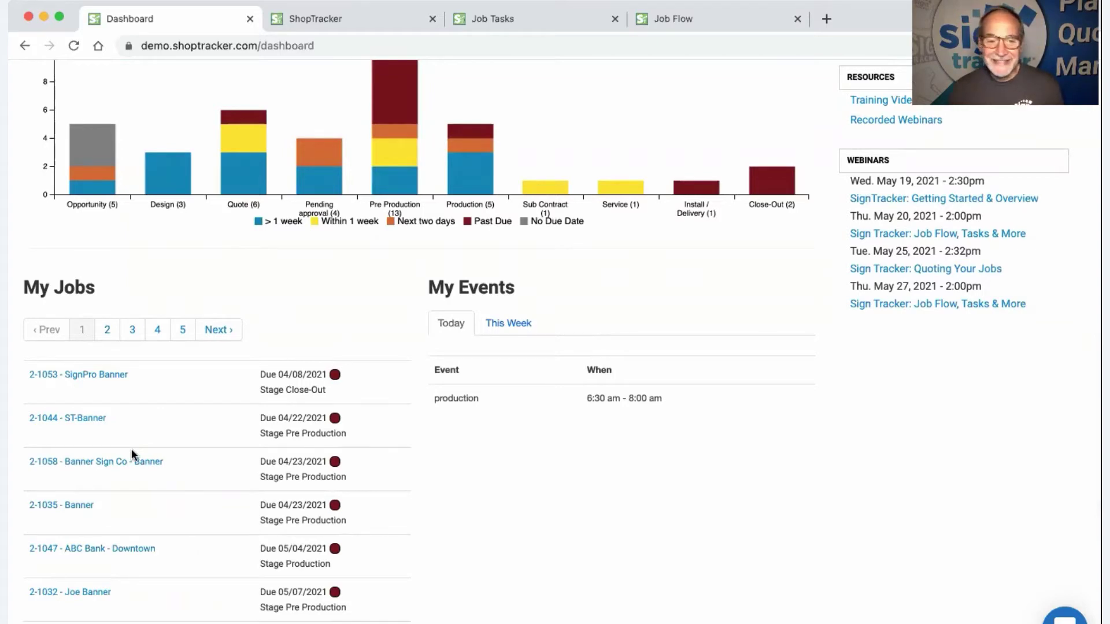
{"action": "scroll", "coordinate": [131, 448], "scroll_direction": "down", "scroll_amount": 1}
{"action": "scroll", "coordinate": [133, 453], "scroll_direction": "up", "scroll_amount": 4}
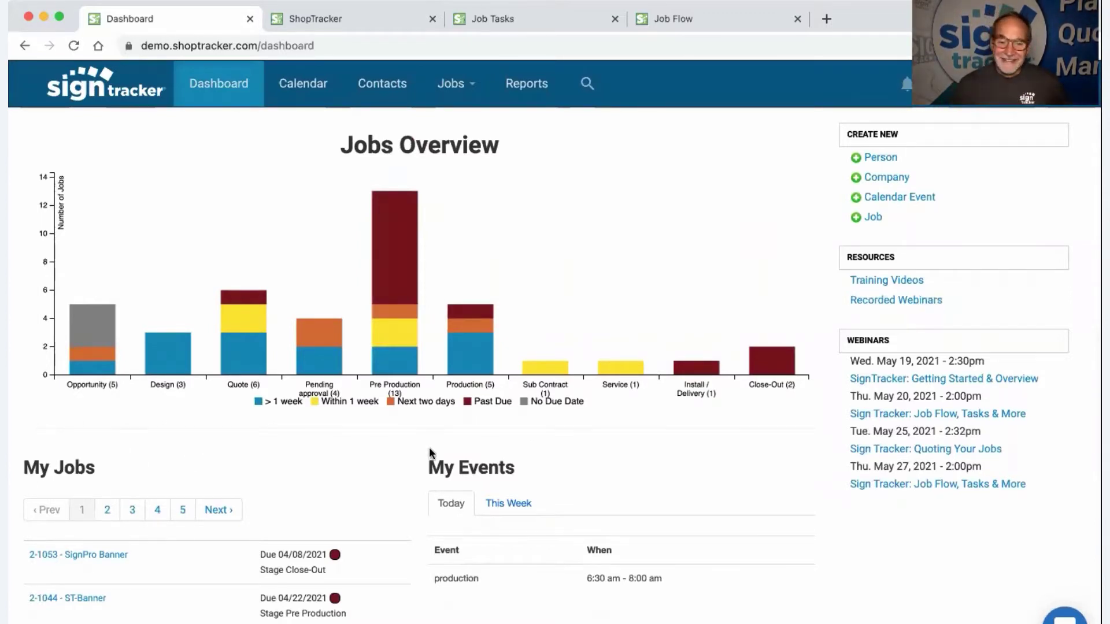
{"action": "scroll", "coordinate": [422, 469], "scroll_direction": "down", "scroll_amount": 1}
{"action": "left_click", "coordinate": [528, 485]}
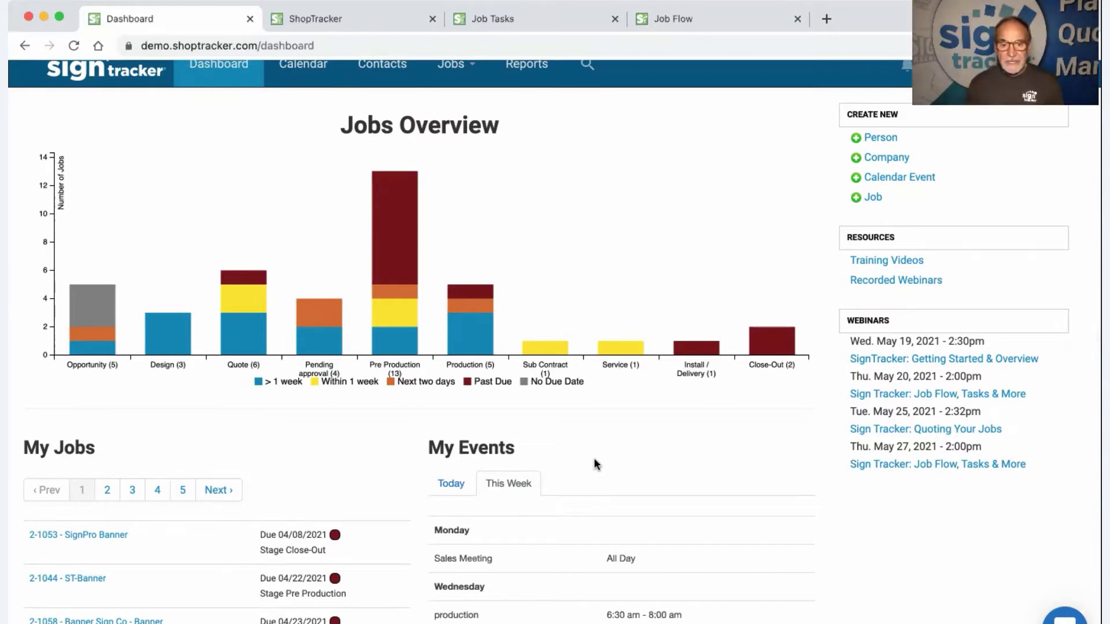
{"action": "scroll", "coordinate": [546, 393], "scroll_direction": "up", "scroll_amount": 1}
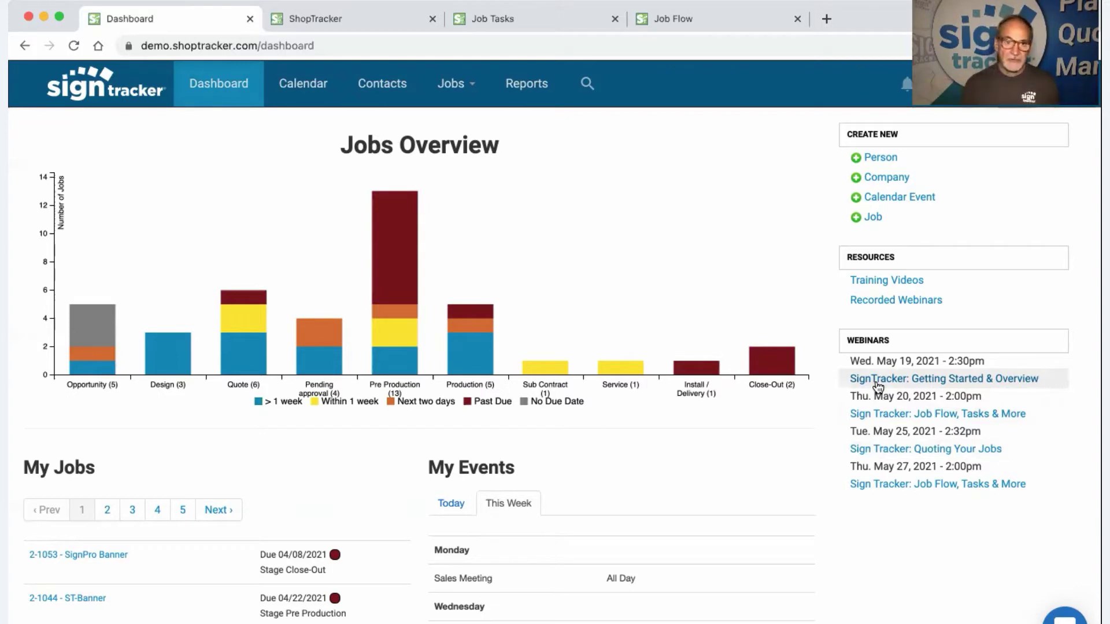
{"action": "scroll", "coordinate": [501, 177], "scroll_direction": "down", "scroll_amount": 2}
{"action": "scroll", "coordinate": [507, 202], "scroll_direction": "up", "scroll_amount": 3}
{"action": "scroll", "coordinate": [507, 201], "scroll_direction": "down", "scroll_amount": 1}
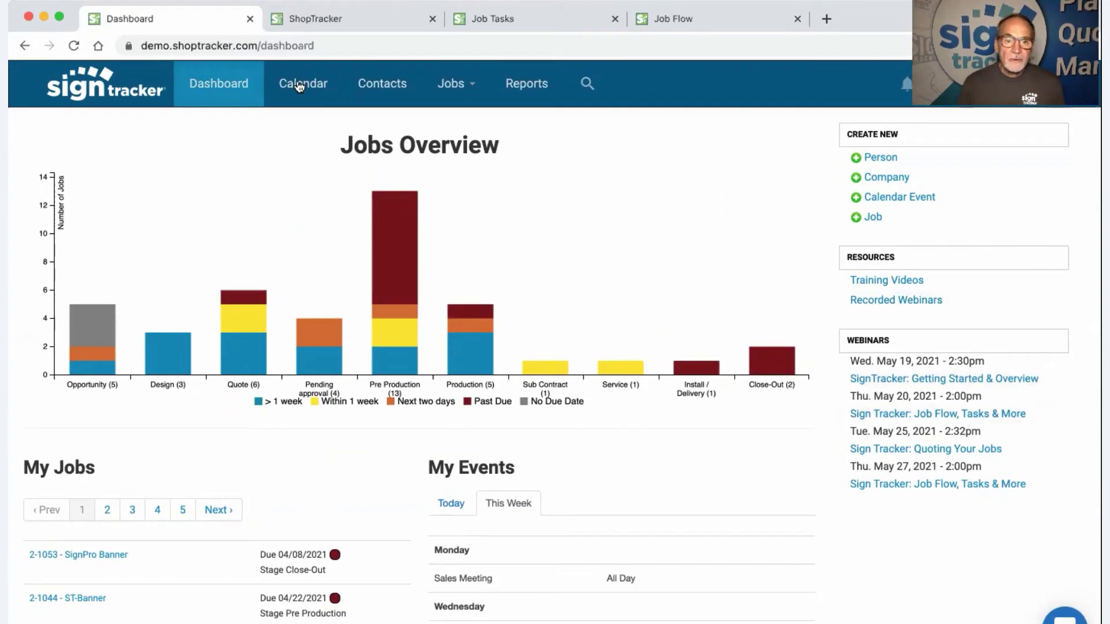
- On the May 2021 calendar, reschedule the job named "banner" to Wednesday, May 5 and check its details
{"action": "left_click", "coordinate": [299, 85]}
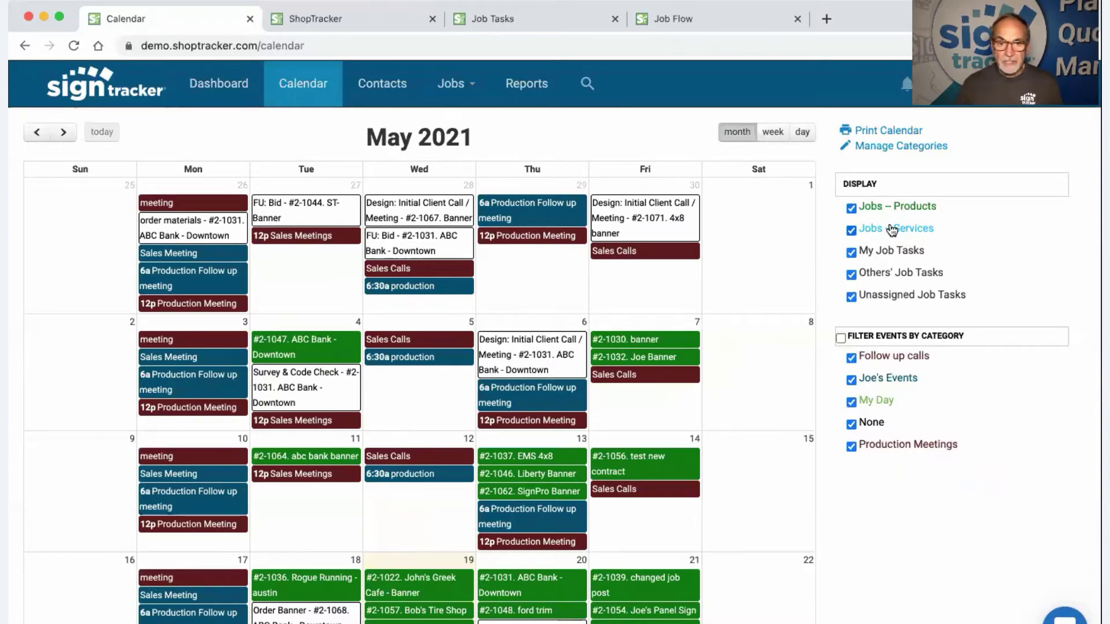
{"action": "left_click_drag", "start_coordinate": [656, 346], "coordinate": [425, 414]}
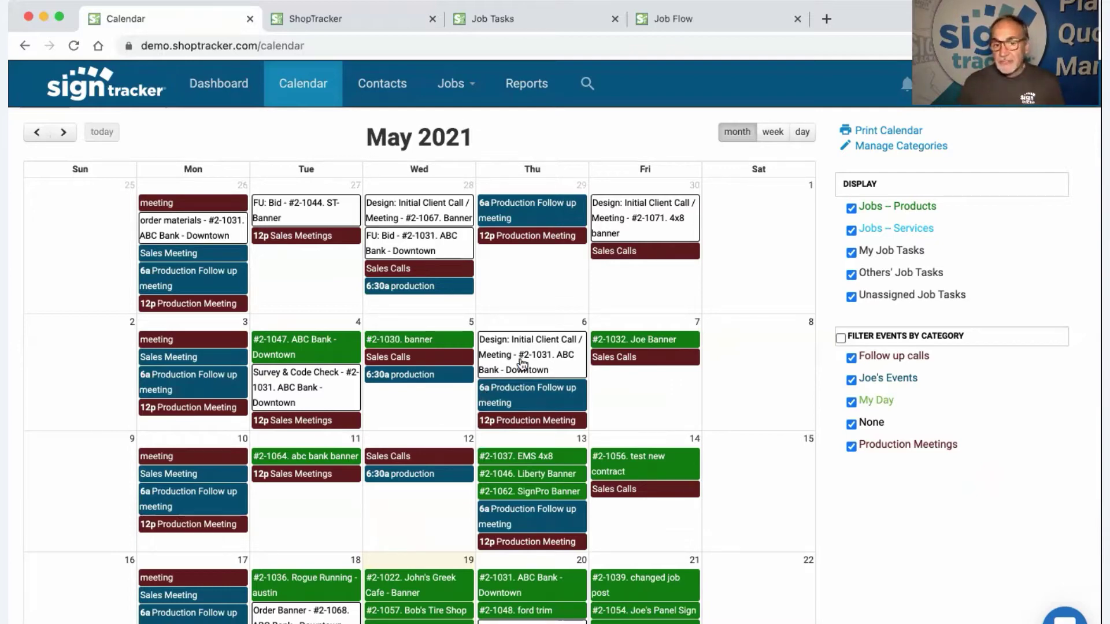
{"action": "left_click", "coordinate": [426, 341]}
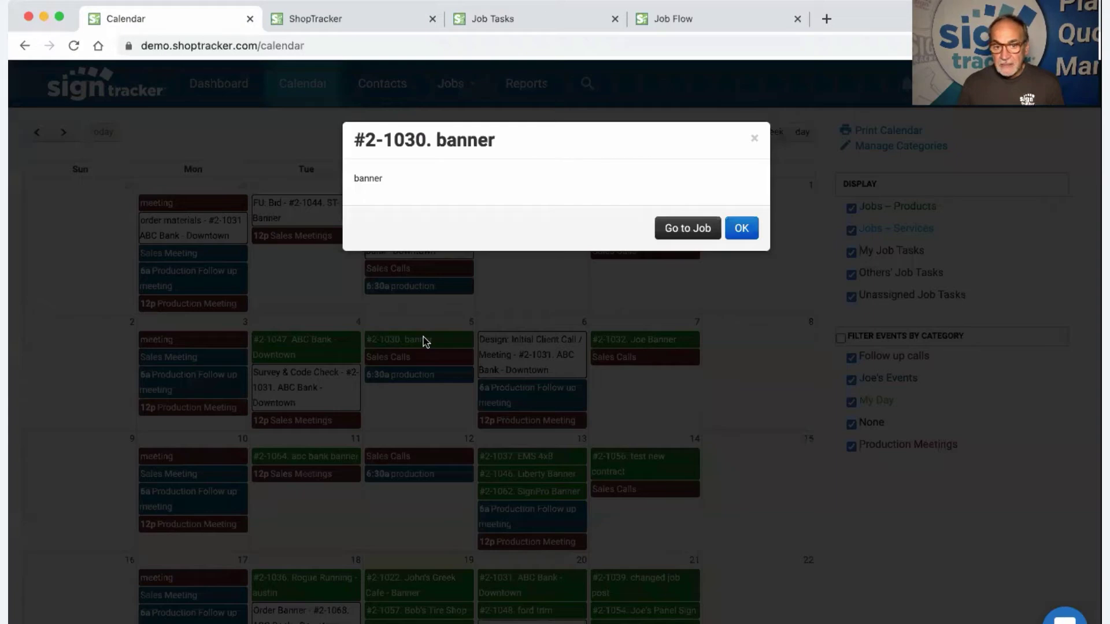
{"action": "left_click", "coordinate": [756, 140]}
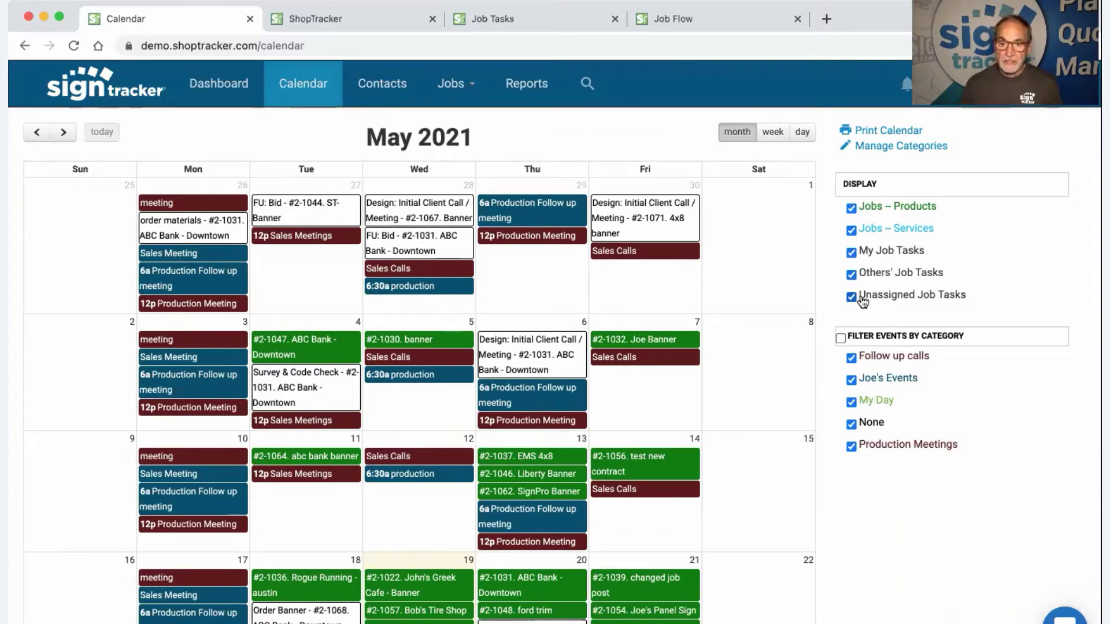
- Move the ABC Bank - Downtown task "Design: Initial Client Call / Meeting" to Friday, May 7 and check its details
{"action": "left_click_drag", "start_coordinate": [531, 357], "coordinate": [658, 411]}
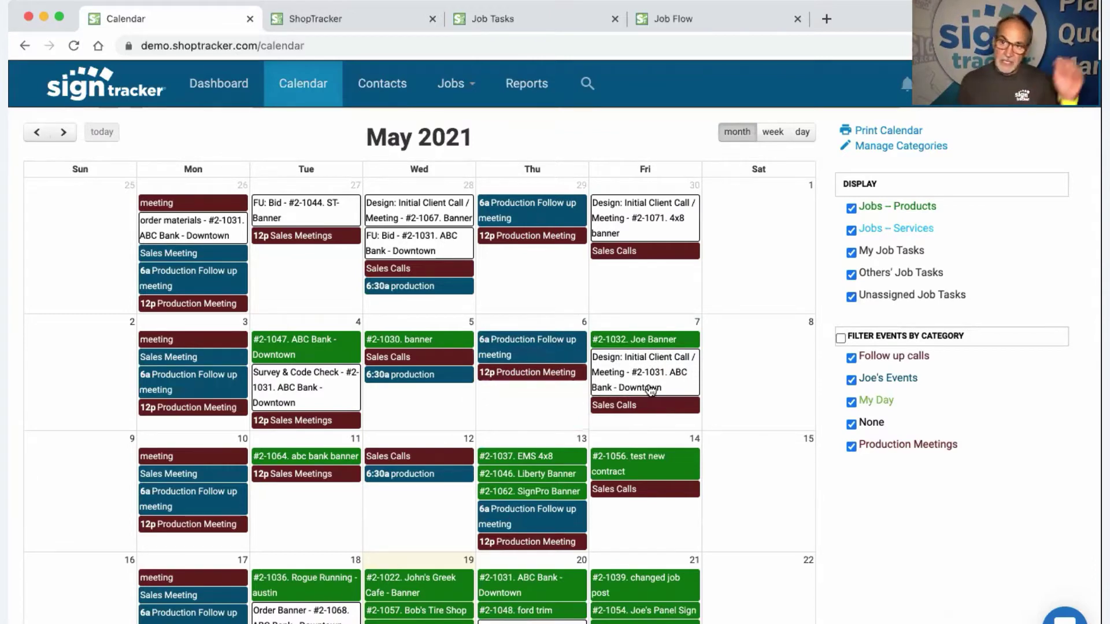
{"action": "left_click", "coordinate": [652, 391]}
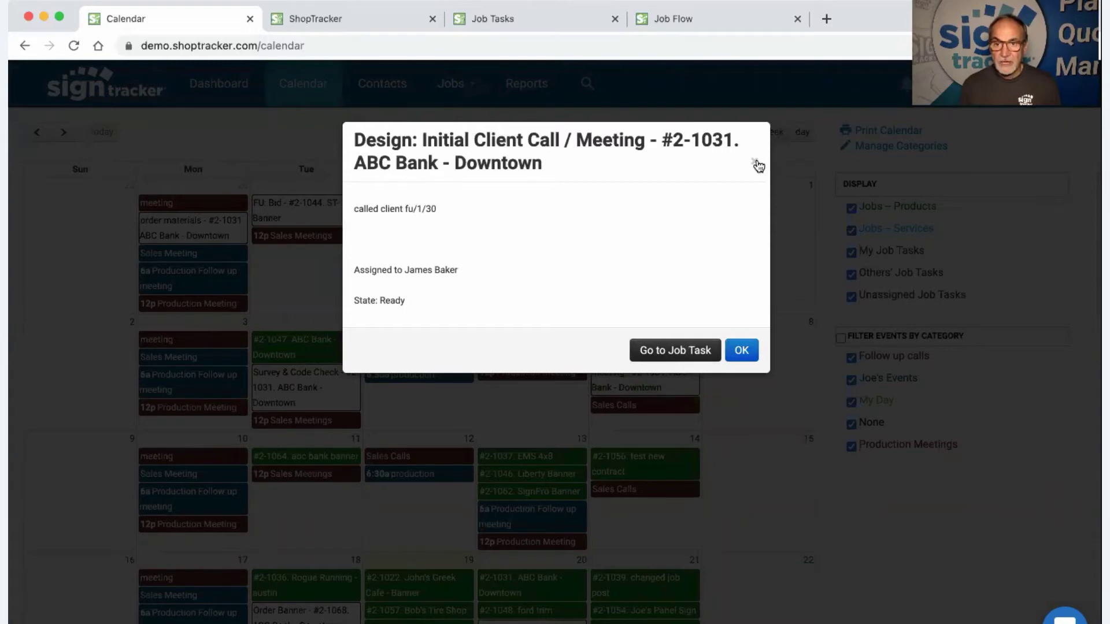
{"action": "left_click", "coordinate": [755, 161]}
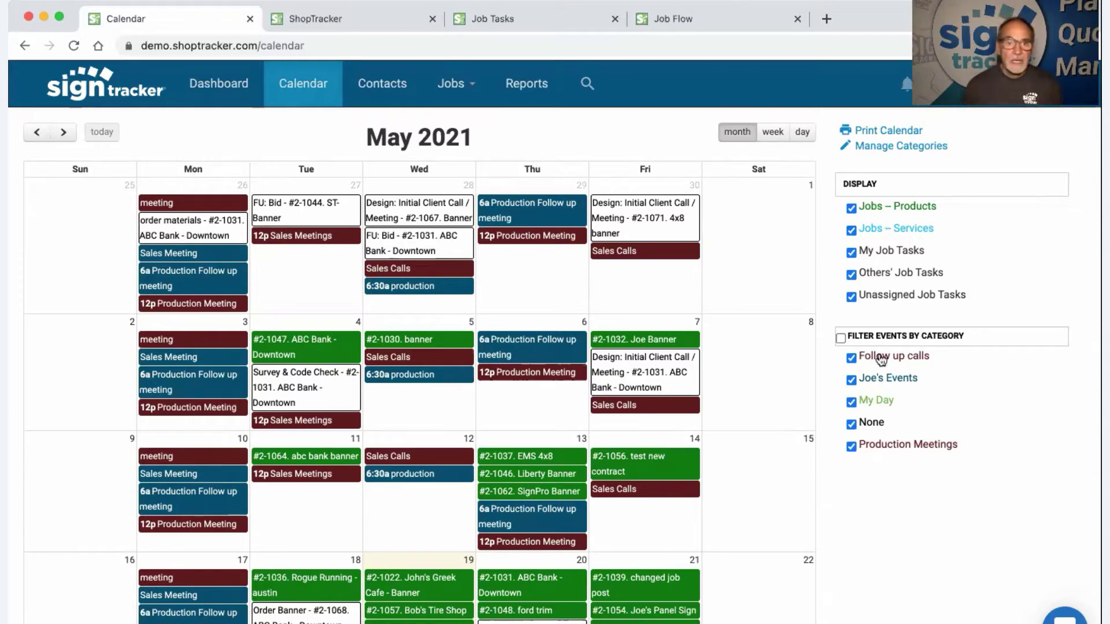
- Search the contacts for "aly" and review the Alyson Design company record, including its details, notes and jobs
{"action": "left_click", "coordinate": [385, 87]}
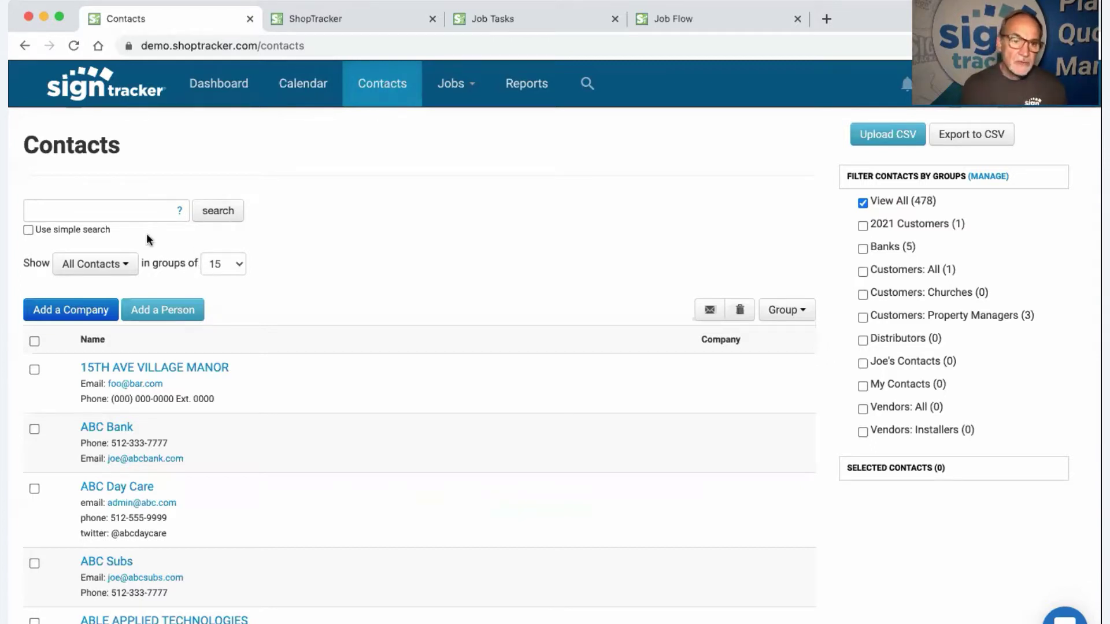
{"action": "left_click", "coordinate": [125, 213]}
{"action": "type", "text": "aly"}
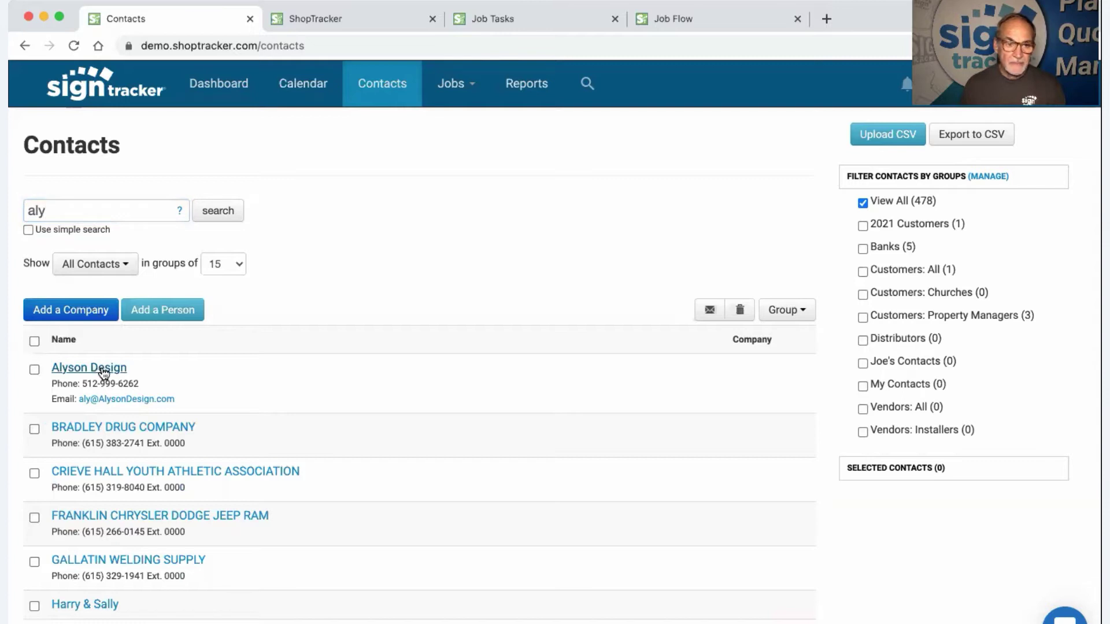
{"action": "left_click", "coordinate": [104, 373]}
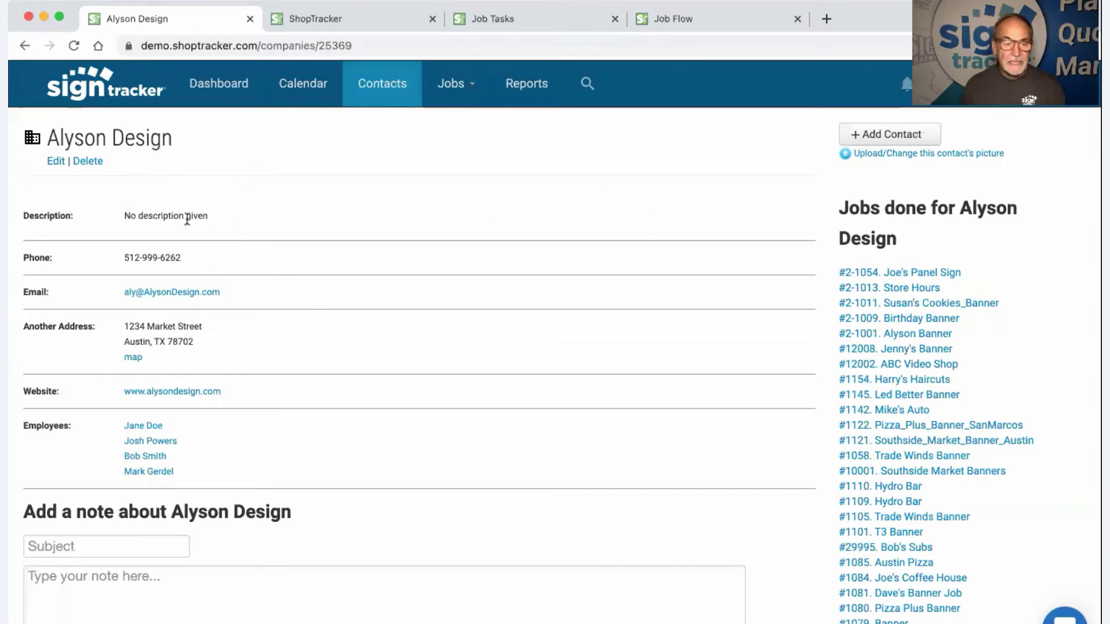
{"action": "scroll", "coordinate": [223, 343], "scroll_direction": "down", "scroll_amount": 5}
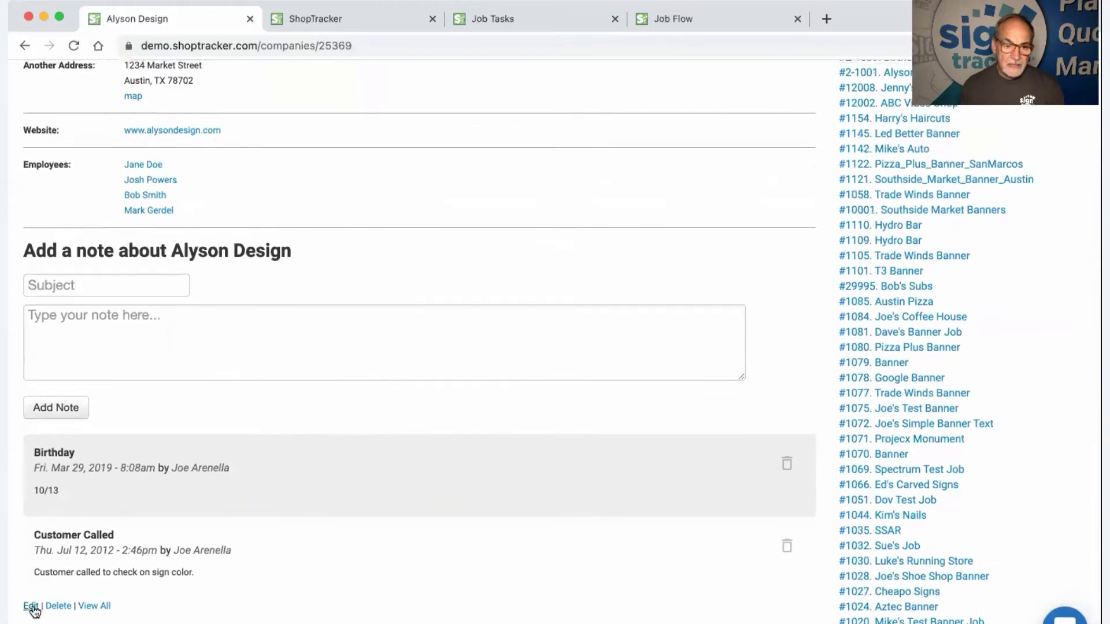
{"action": "scroll", "coordinate": [243, 555], "scroll_direction": "up", "scroll_amount": 5}
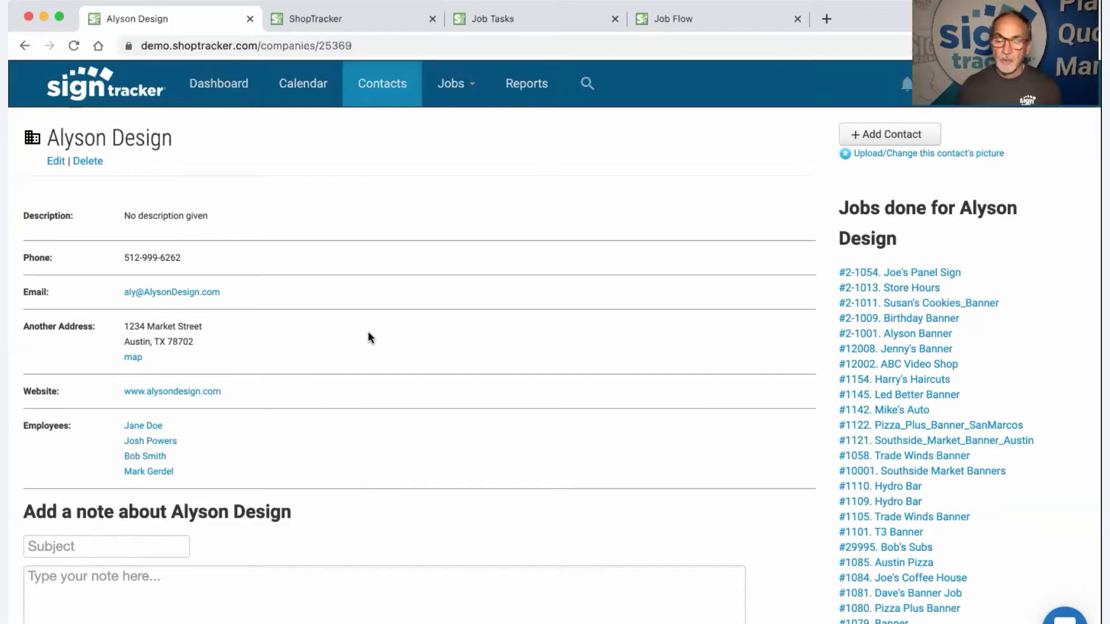
- Review the contact record of Alyson Design's PM, including notes and work info, and return to the contacts list
{"action": "left_click", "coordinate": [152, 428]}
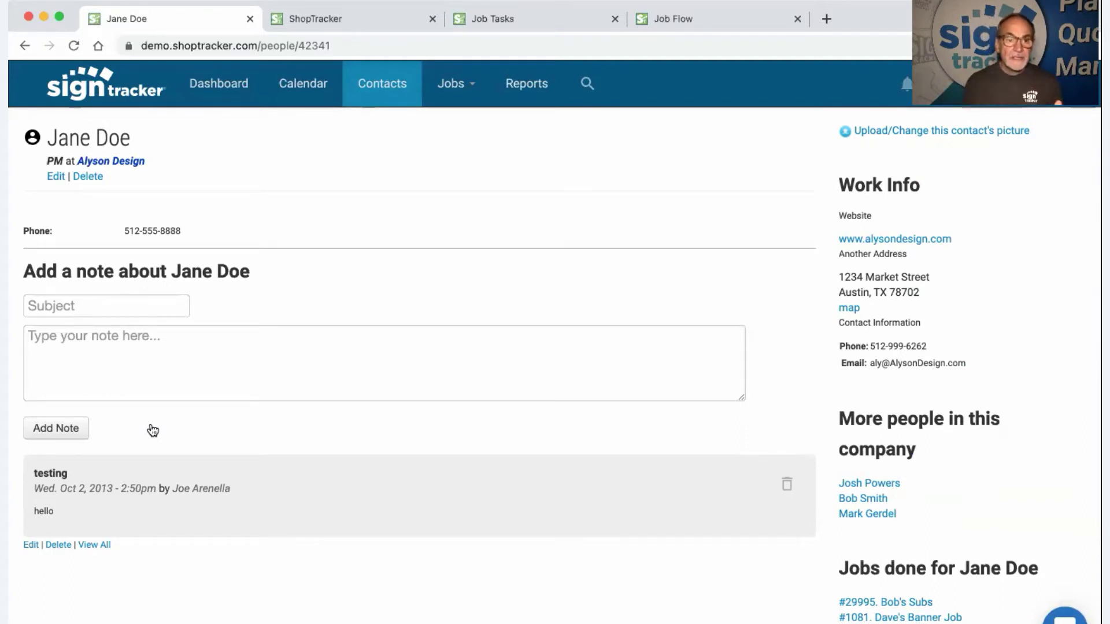
{"action": "scroll", "coordinate": [939, 511], "scroll_direction": "down", "scroll_amount": 2}
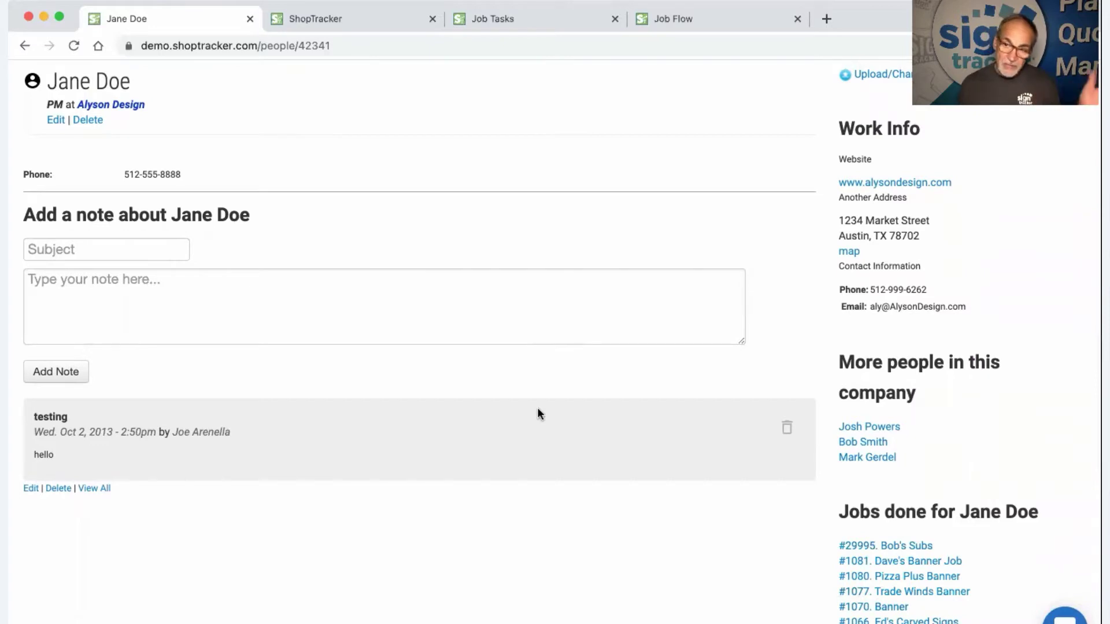
{"action": "scroll", "coordinate": [538, 420], "scroll_direction": "up", "scroll_amount": 2}
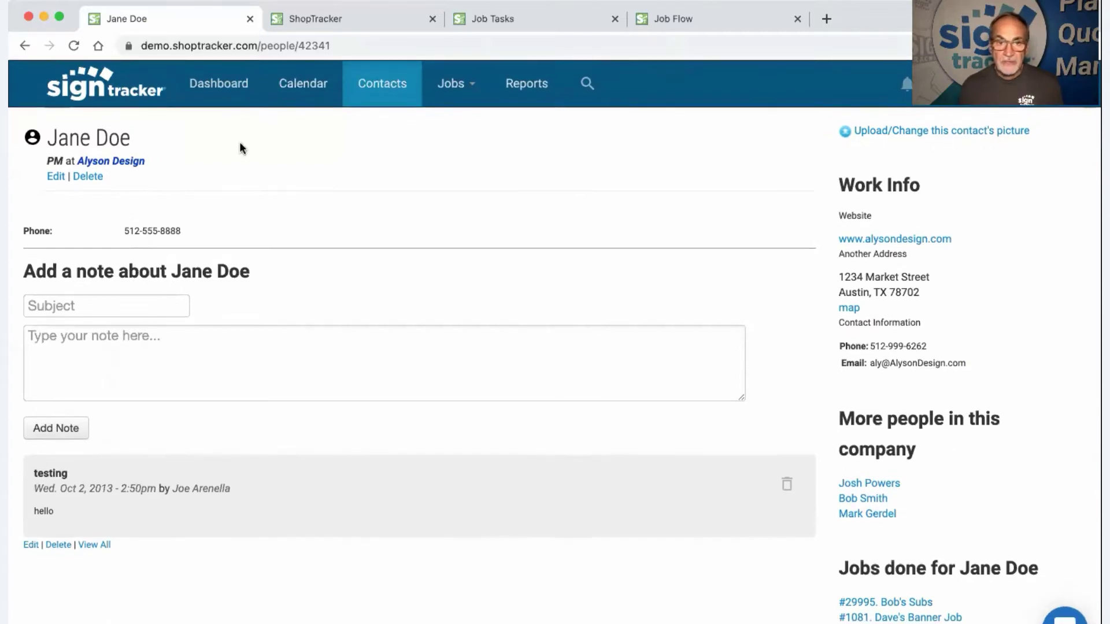
{"action": "left_click", "coordinate": [379, 91]}
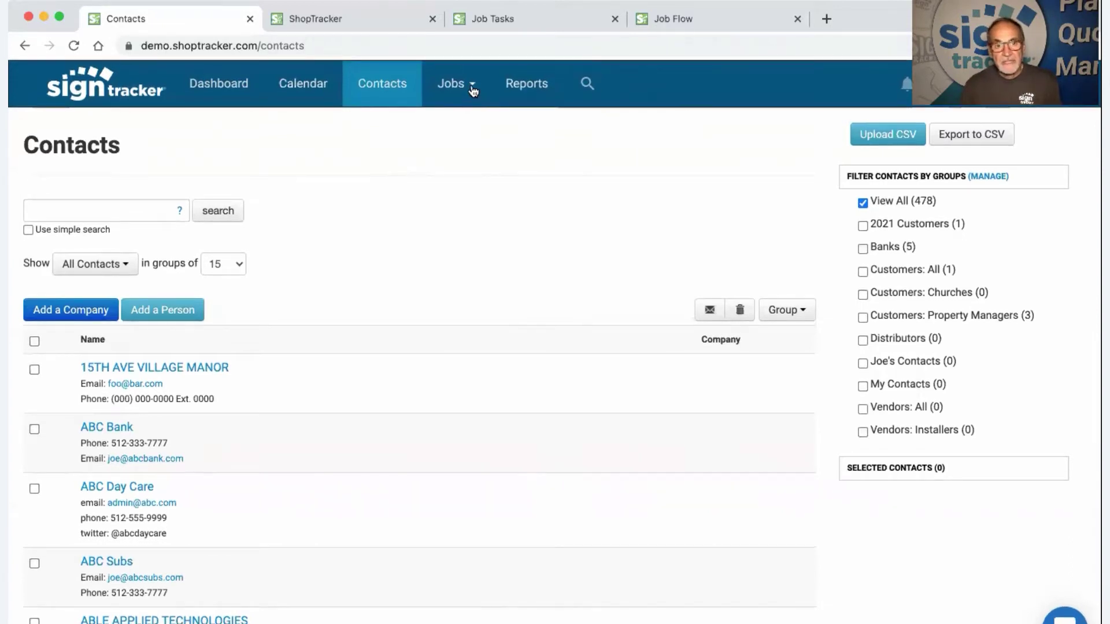
- Close the Contacts page and review the job list and the available job views
{"action": "left_click", "coordinate": [249, 19]}
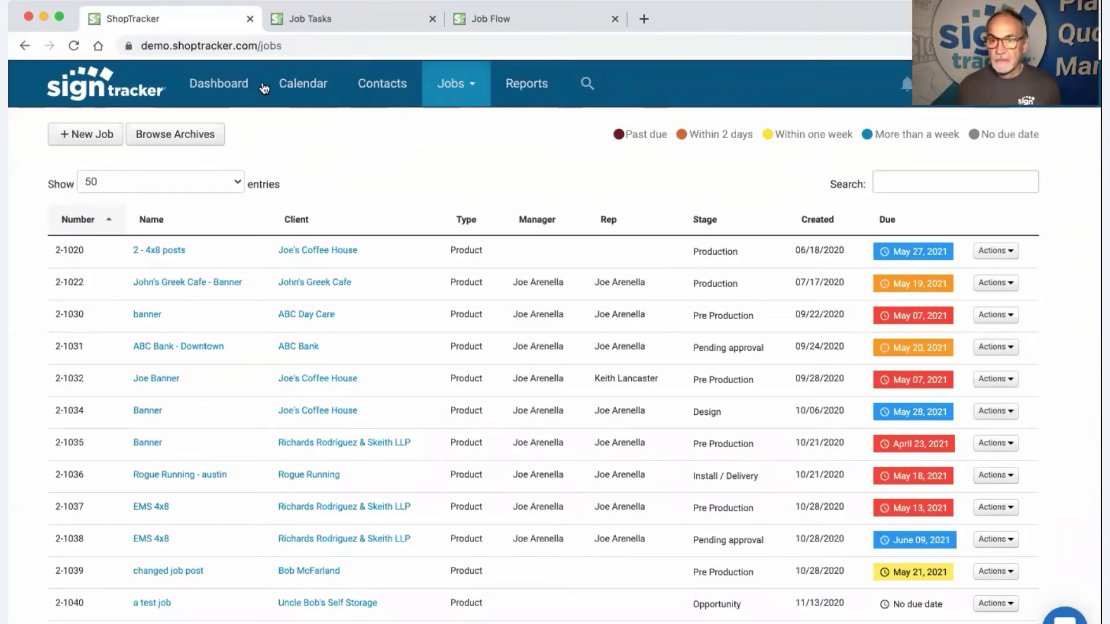
{"action": "left_click", "coordinate": [473, 87]}
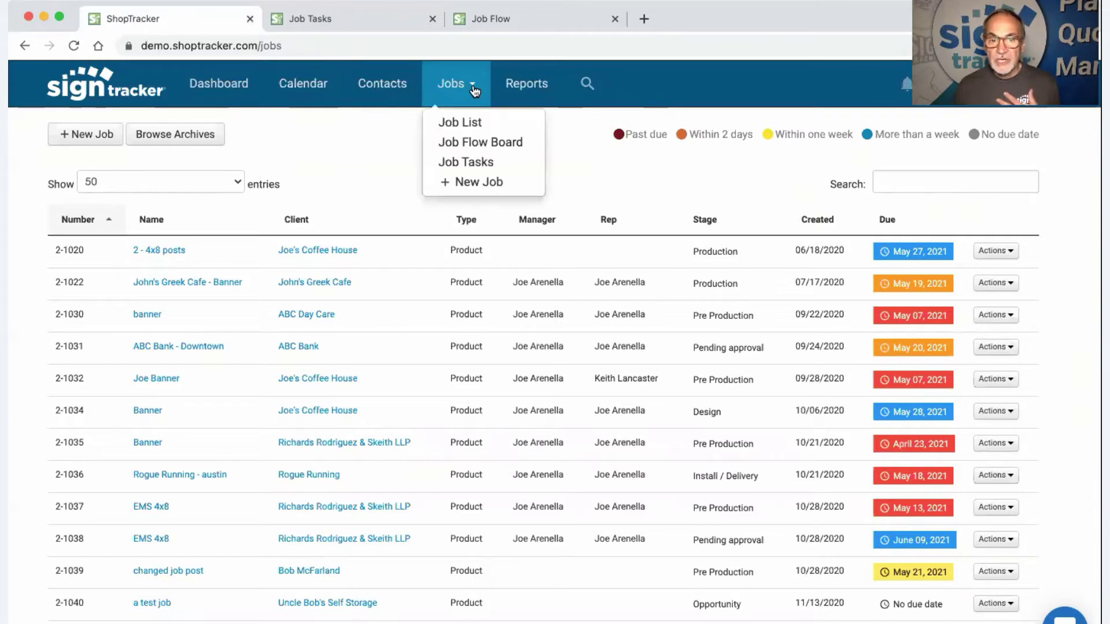
{"action": "left_click", "coordinate": [334, 115]}
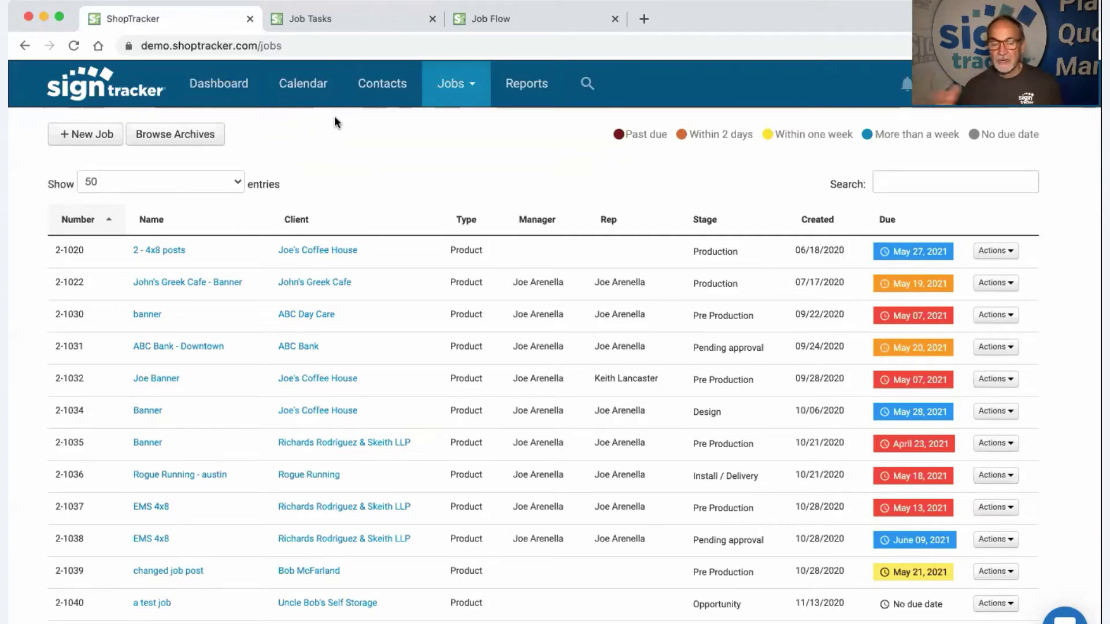
{"action": "scroll", "coordinate": [324, 138], "scroll_direction": "down", "scroll_amount": 2}
{"action": "scroll", "coordinate": [291, 180], "scroll_direction": "up", "scroll_amount": 2}
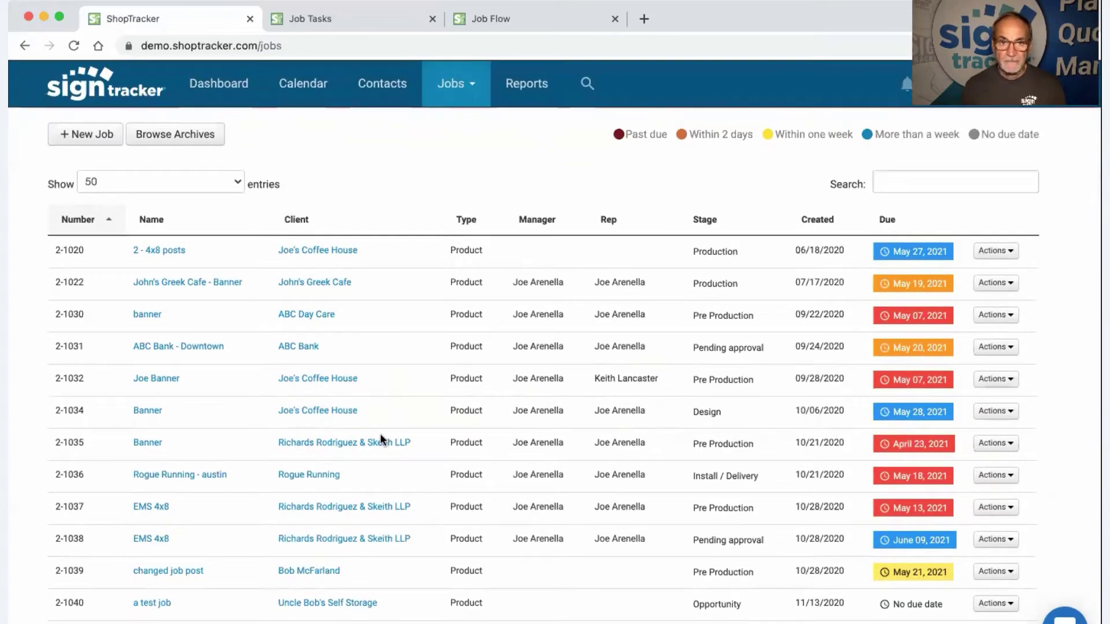
- Switch to the job flow board, collapse the job cards to their short form and expand them again
{"action": "left_click", "coordinate": [517, 19]}
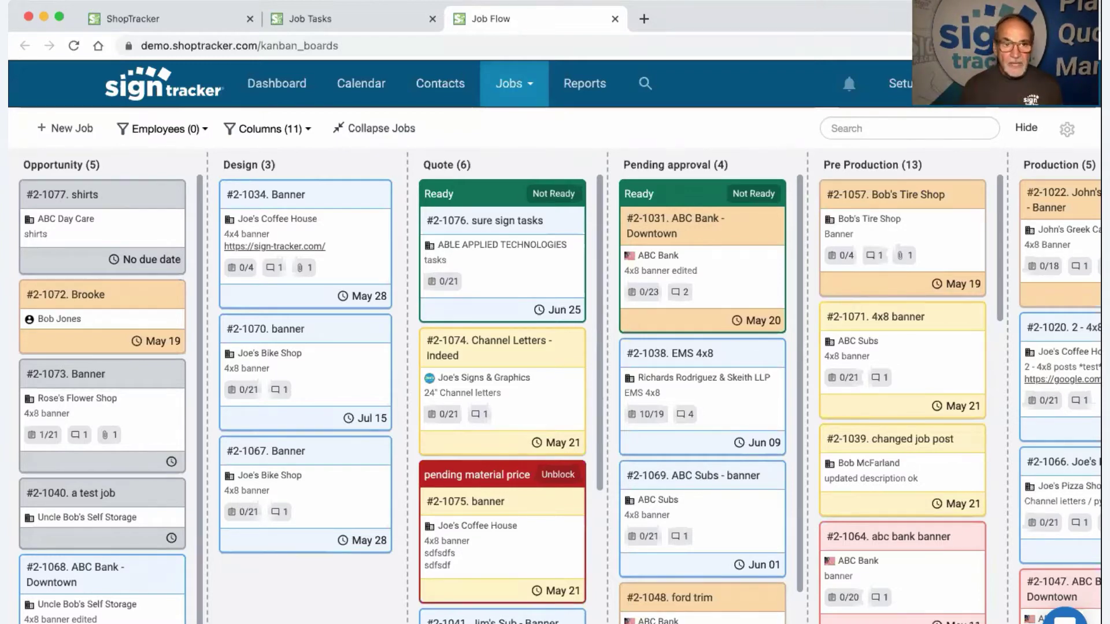
{"action": "left_click", "coordinate": [527, 84]}
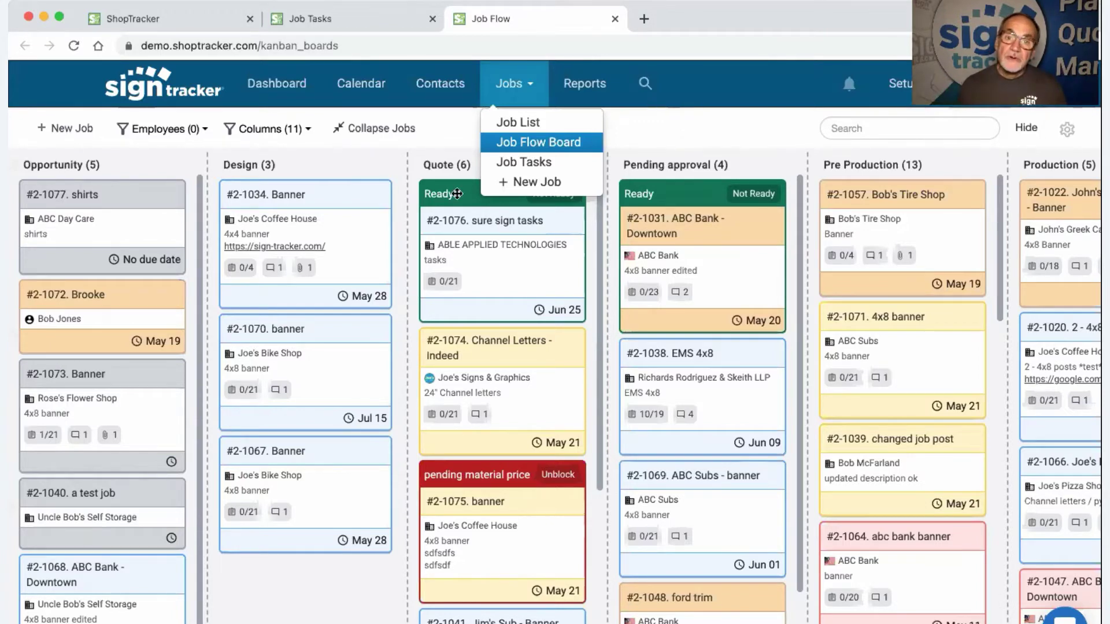
{"action": "left_click", "coordinate": [323, 125]}
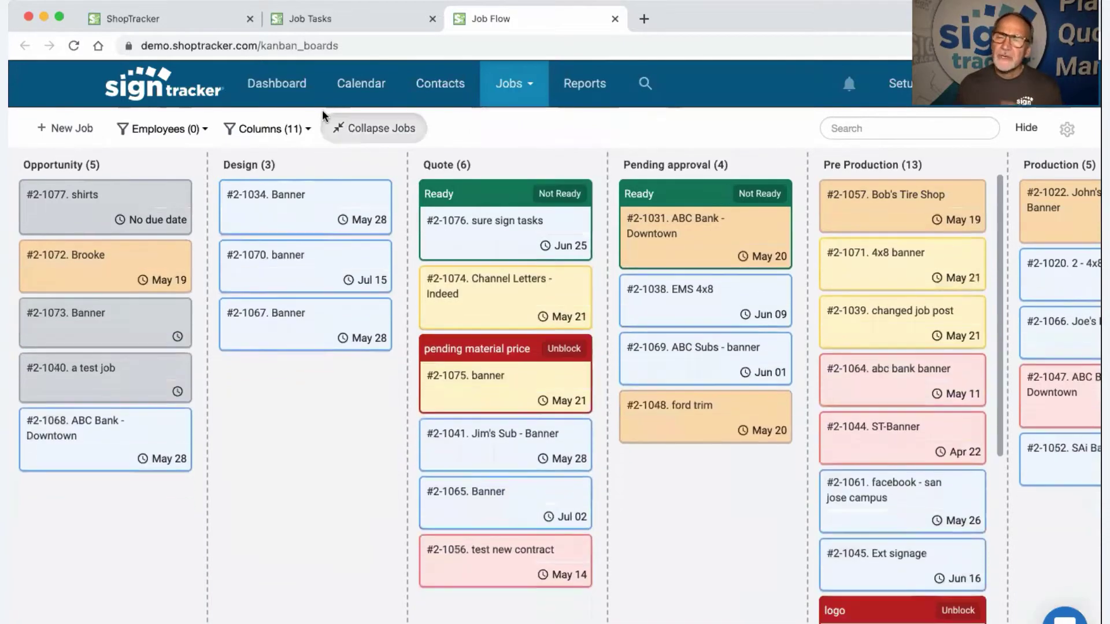
{"action": "left_click", "coordinate": [375, 130]}
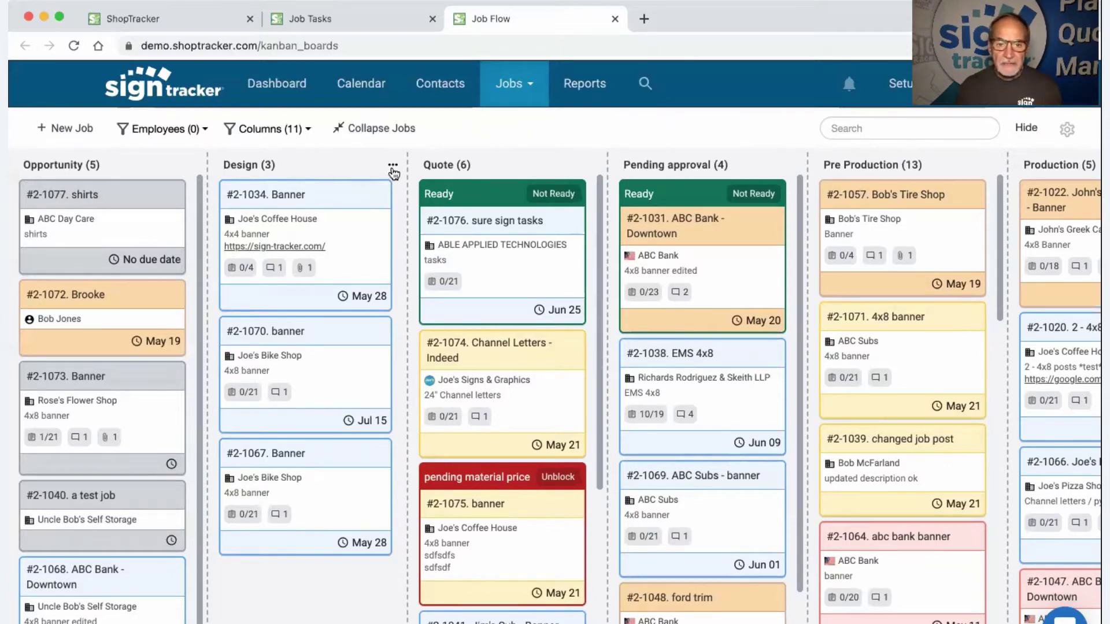
- Insert a new column named "test" after the Design column on the job flow board
{"action": "double_click", "coordinate": [242, 165]}
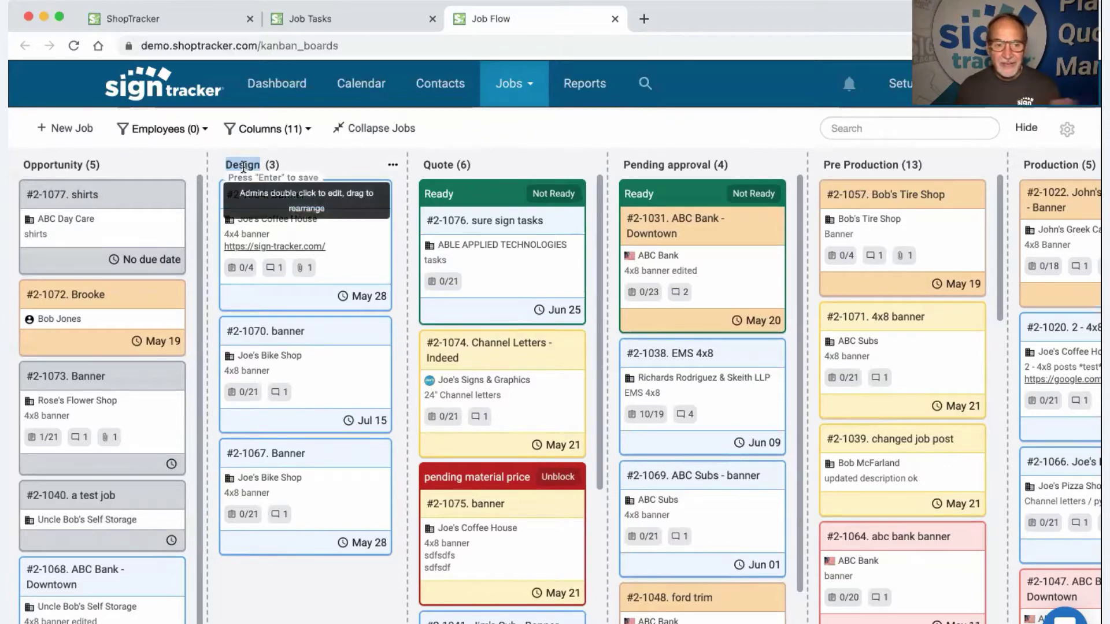
{"action": "left_click", "coordinate": [392, 166]}
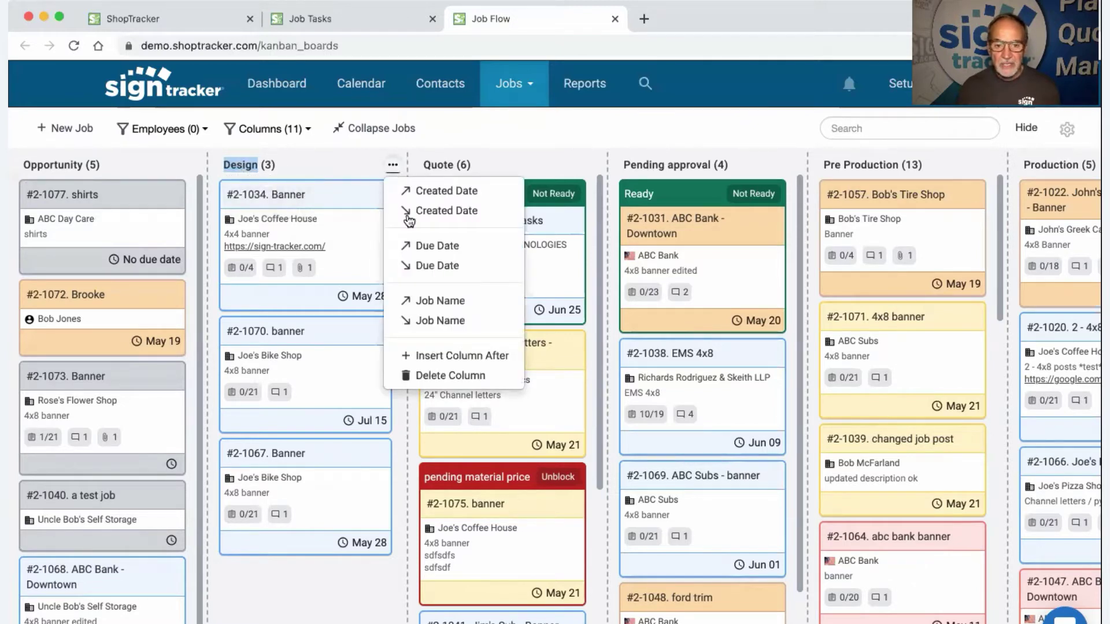
{"action": "left_click", "coordinate": [437, 357]}
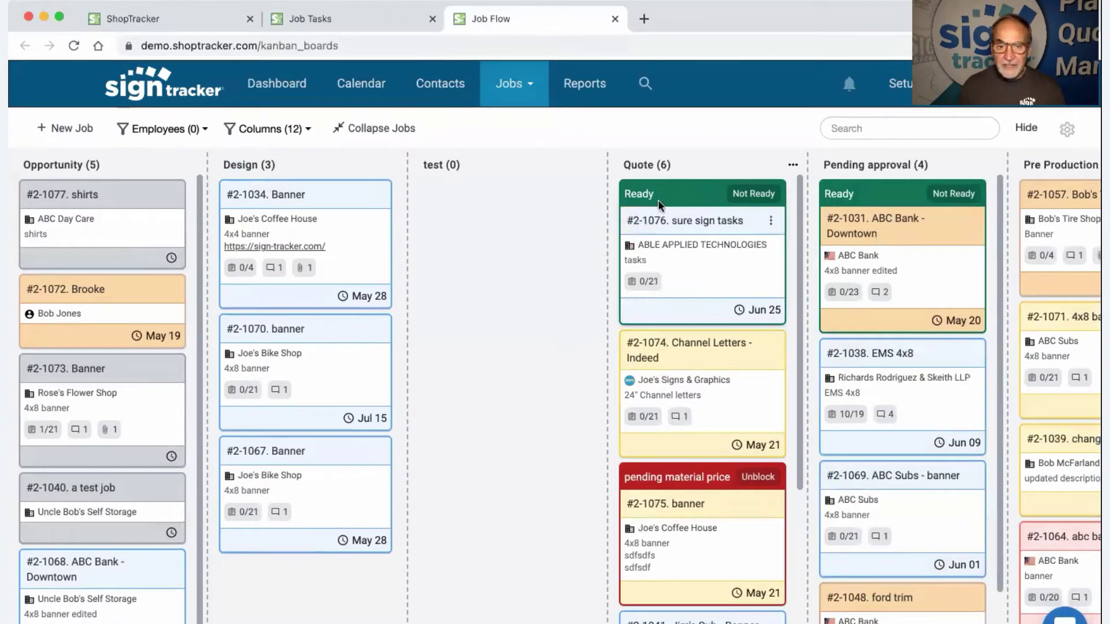
- Clear the Ready status of the "sure sign tasks" job in the Quote column and delete the "test" column
{"action": "mouse_move", "coordinate": [658, 199]}
{"action": "left_mouse_down"}
{"action": "mouse_move", "coordinate": [528, 205]}
{"action": "mouse_move", "coordinate": [652, 192]}
{"action": "left_mouse_up"}
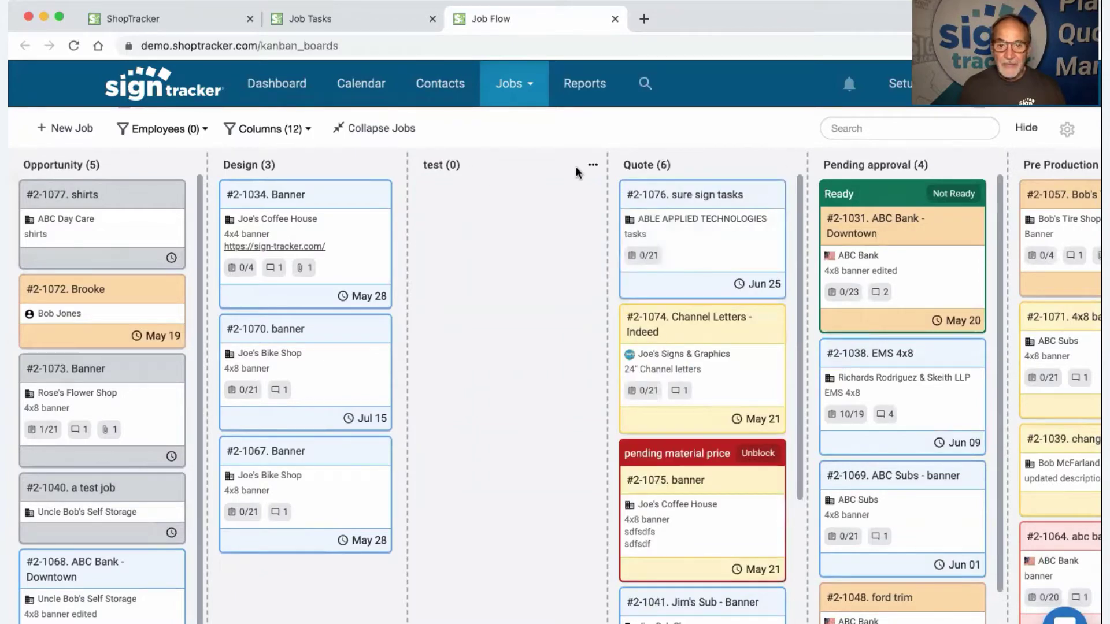
{"action": "left_click", "coordinate": [593, 168]}
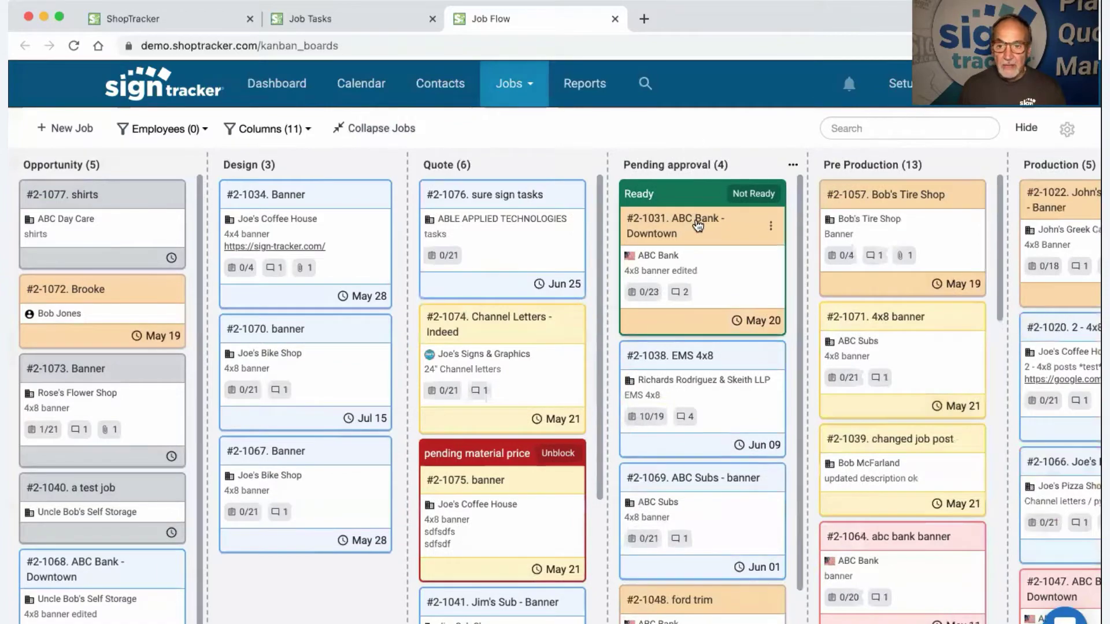
- Reorder the Design column so the Joe's Bike Shop banner due Jul 15 is first and its May 28 banner is second
{"action": "scroll", "coordinate": [696, 218], "scroll_direction": "right", "scroll_amount": 15}
{"action": "scroll", "coordinate": [688, 216], "scroll_direction": "left", "scroll_amount": 15}
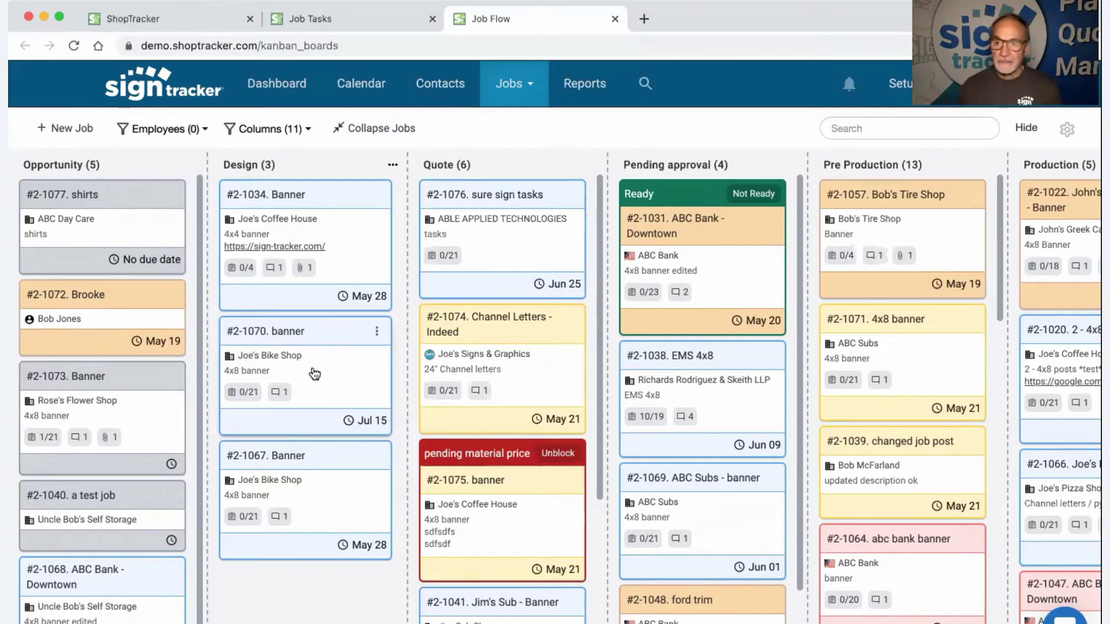
{"action": "left_click_drag", "start_coordinate": [315, 374], "coordinate": [331, 225]}
{"action": "left_click_drag", "start_coordinate": [331, 461], "coordinate": [325, 343]}
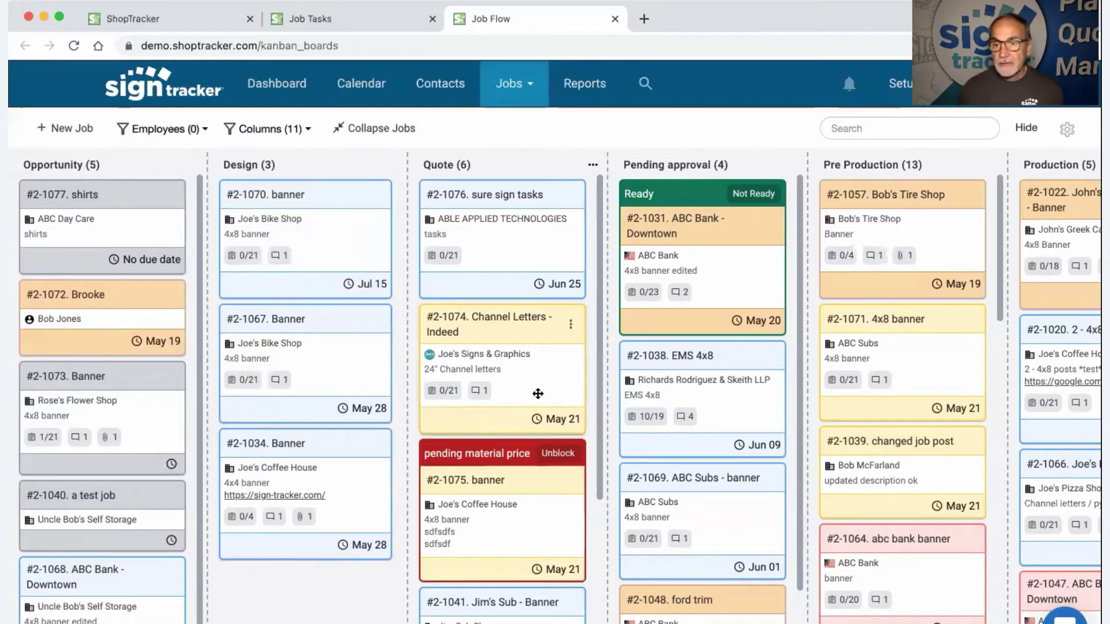
- Move the "Joe's Pizza" job to first place in the Production column and the "2 - 4x8 posts" job to second
{"action": "scroll", "coordinate": [537, 394], "scroll_direction": "right", "scroll_amount": 5}
{"action": "scroll", "coordinate": [536, 392], "scroll_direction": "right", "scroll_amount": 5}
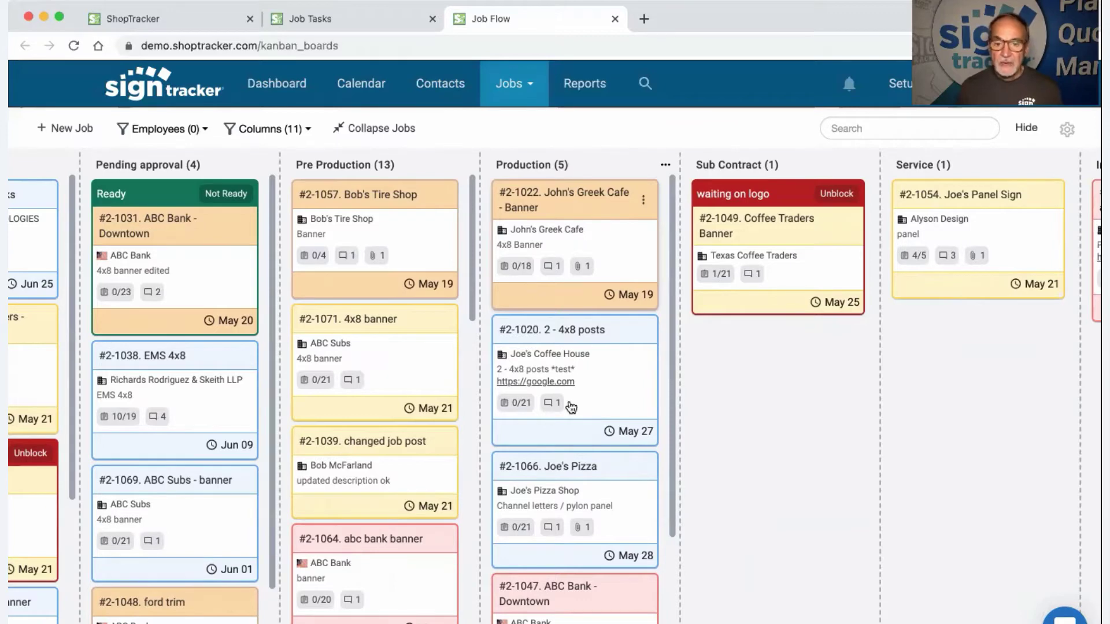
{"action": "left_click_drag", "start_coordinate": [578, 467], "coordinate": [595, 254]}
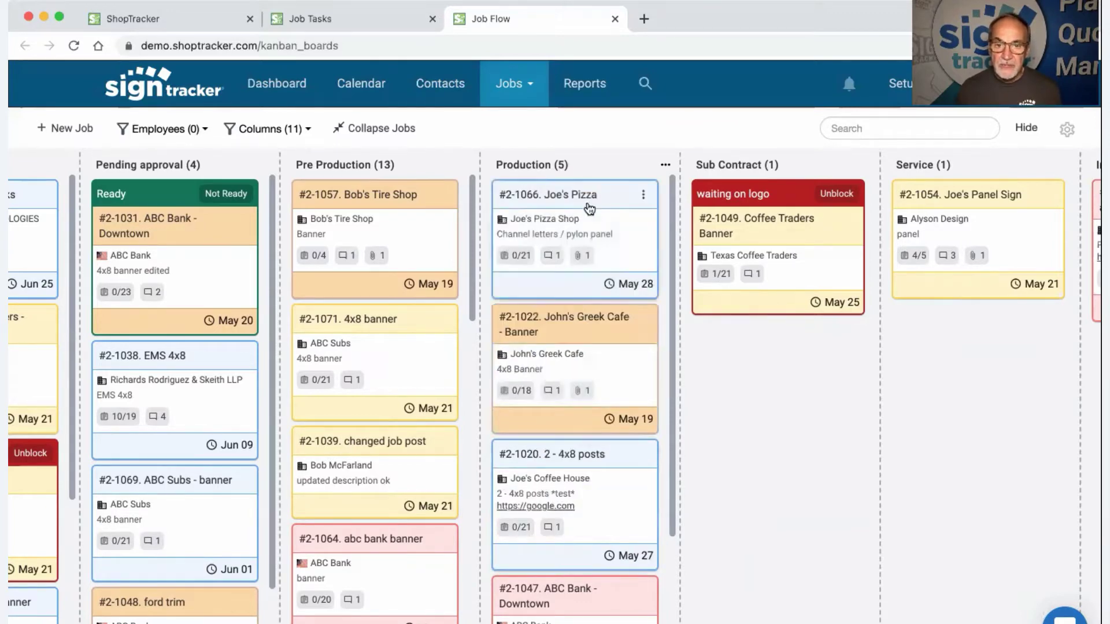
{"action": "left_click_drag", "start_coordinate": [590, 453], "coordinate": [590, 326]}
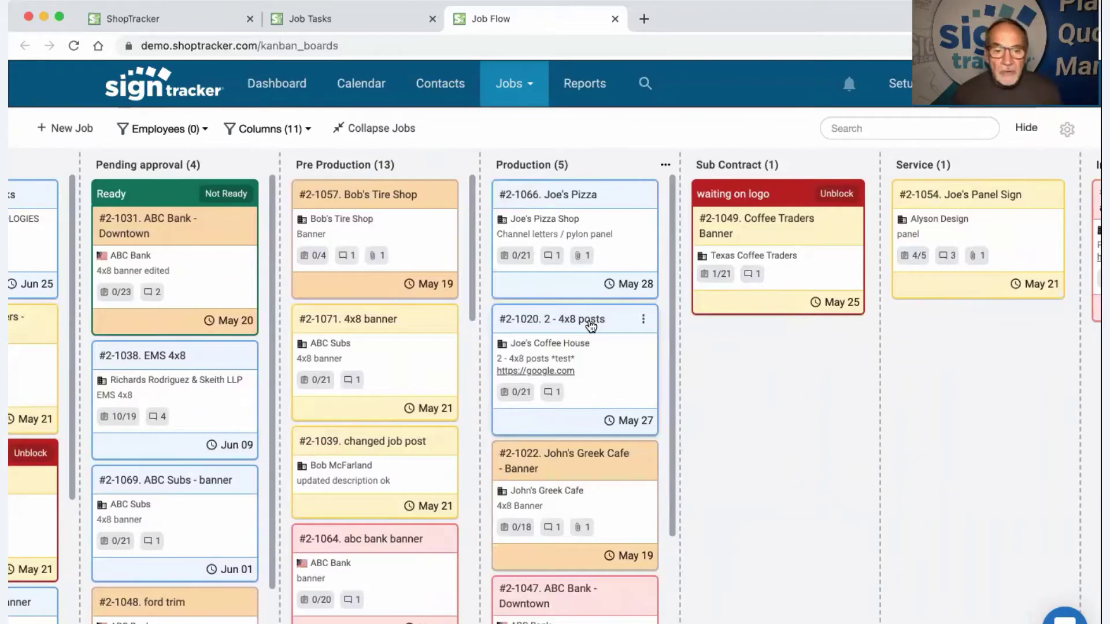
- View the full description of the Joe's Bike Shop banner due May 28 in the Design column and close it
{"action": "scroll", "coordinate": [365, 345], "scroll_direction": "left", "scroll_amount": 10}
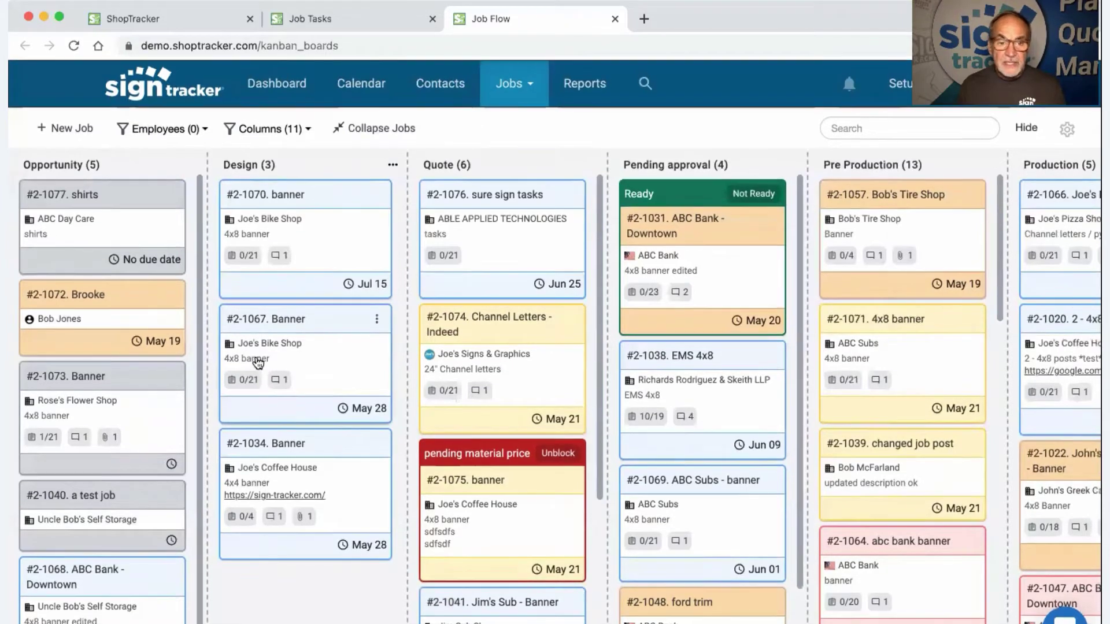
{"action": "left_click", "coordinate": [257, 363]}
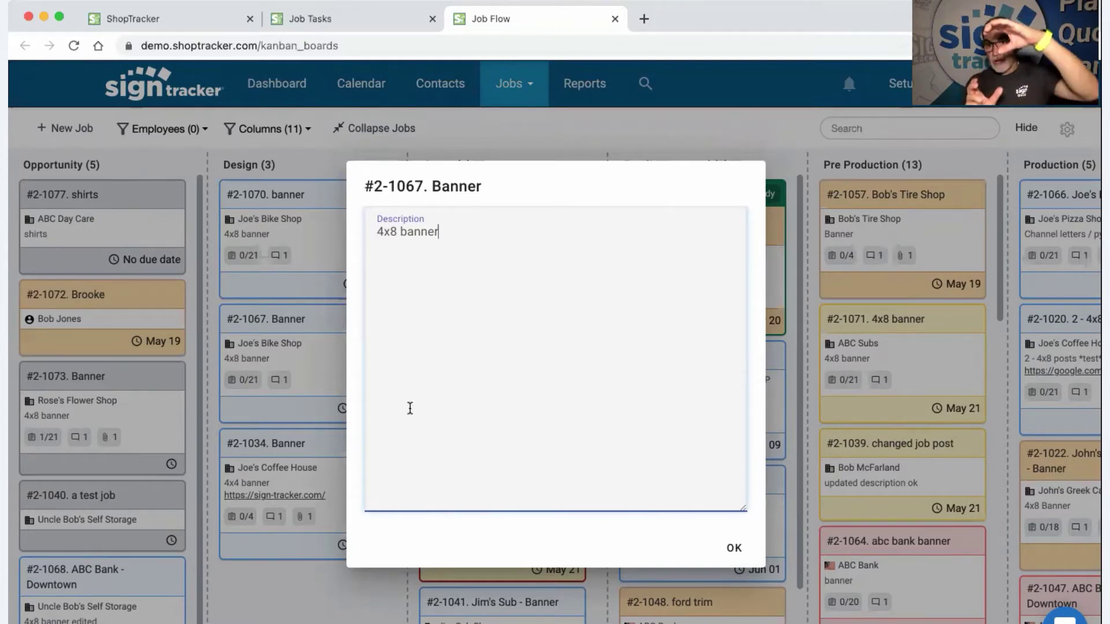
{"action": "left_click", "coordinate": [734, 549]}
- Customize the job cards to show Sales Rep, Manager, Created Date and the full description, with High Contrast Backgrounds turned on
{"action": "scroll", "coordinate": [657, 325], "scroll_direction": "right", "scroll_amount": 15}
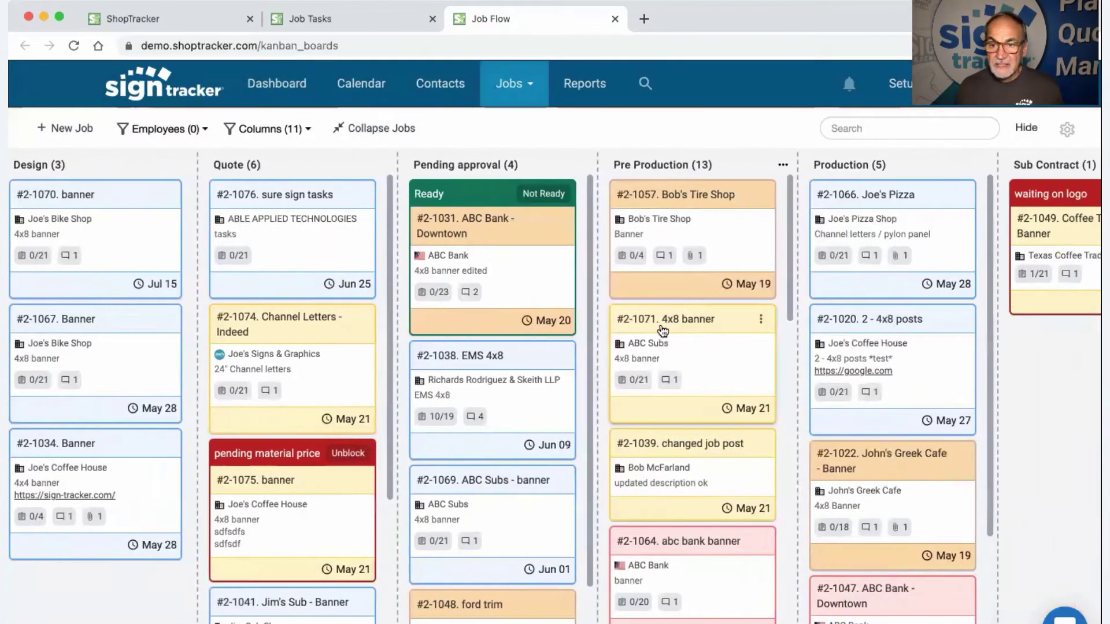
{"action": "scroll", "coordinate": [656, 325], "scroll_direction": "left", "scroll_amount": 5}
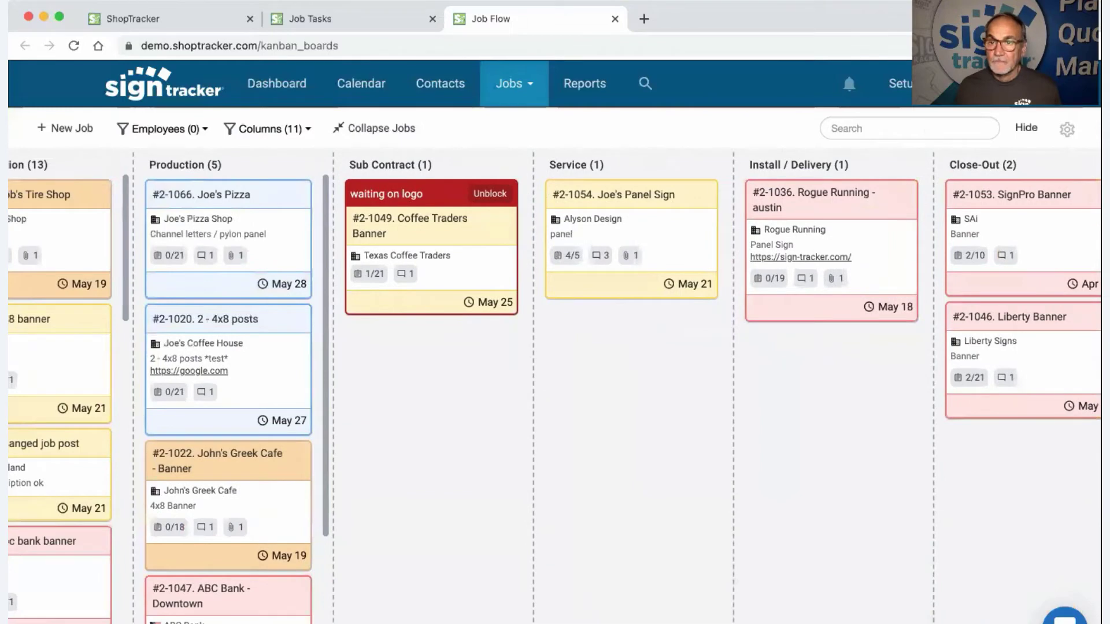
{"action": "left_click", "coordinate": [1067, 130]}
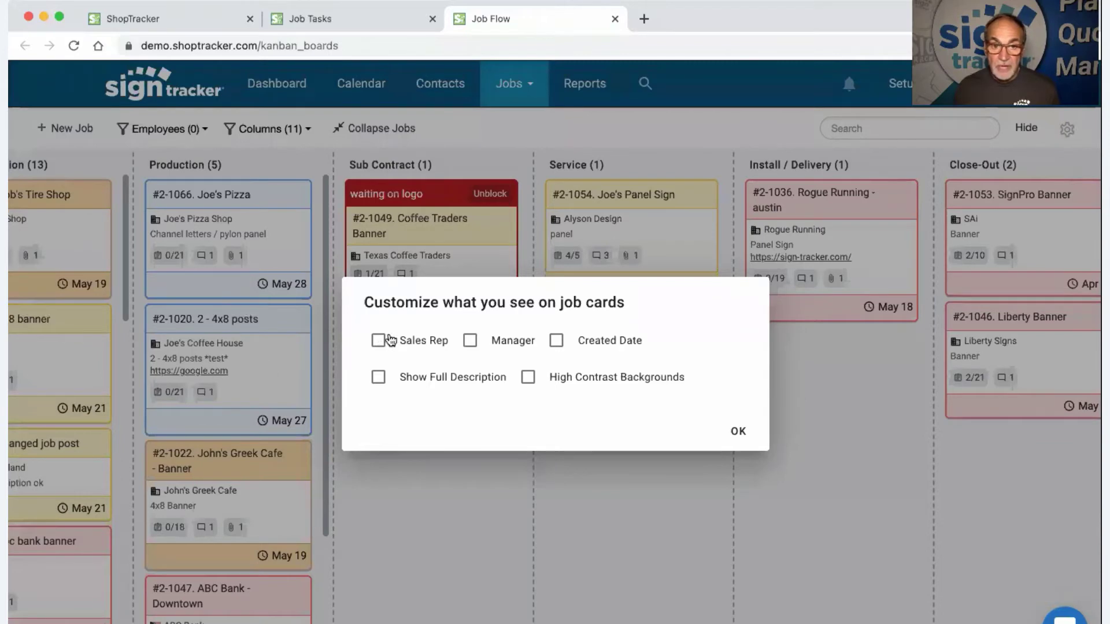
{"action": "left_click", "coordinate": [379, 344]}
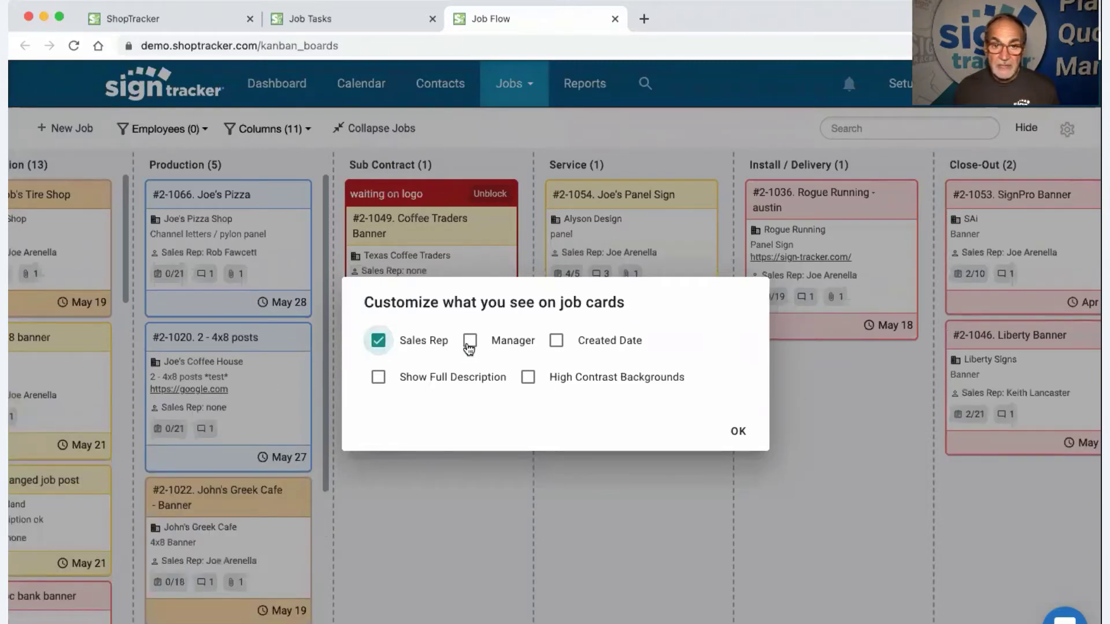
{"action": "left_click", "coordinate": [470, 344]}
{"action": "left_click", "coordinate": [557, 345]}
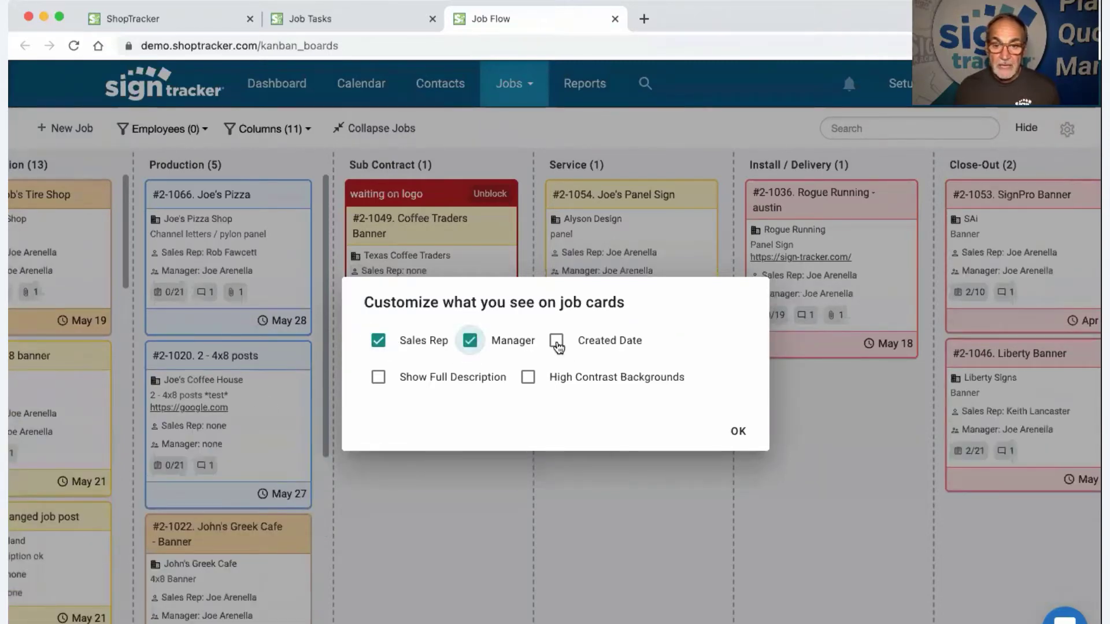
{"action": "left_click", "coordinate": [379, 379]}
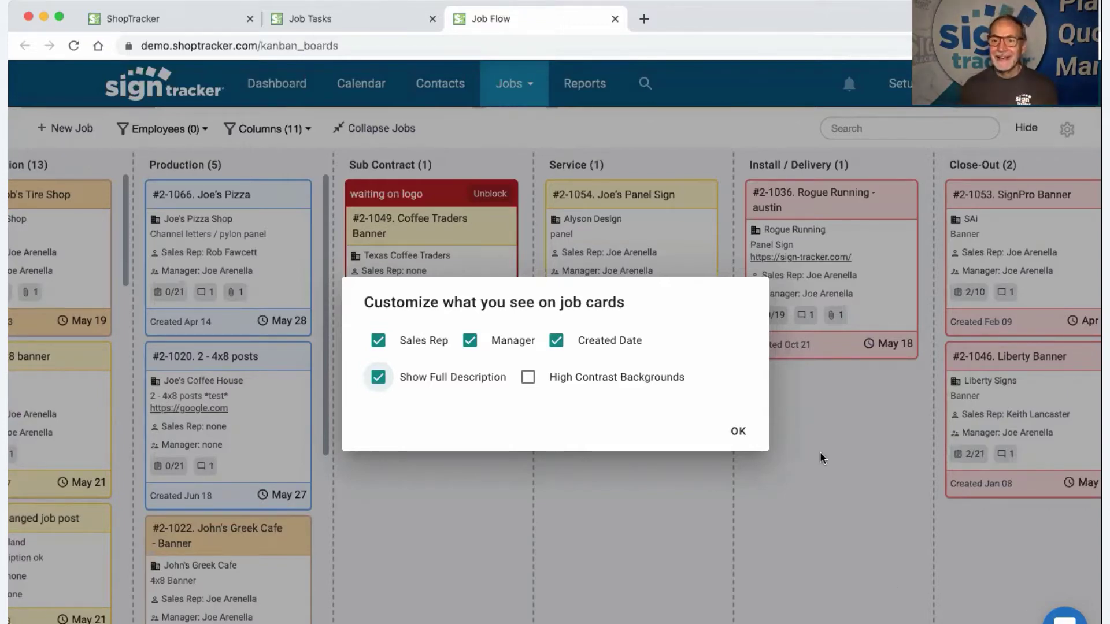
{"action": "left_click", "coordinate": [526, 378]}
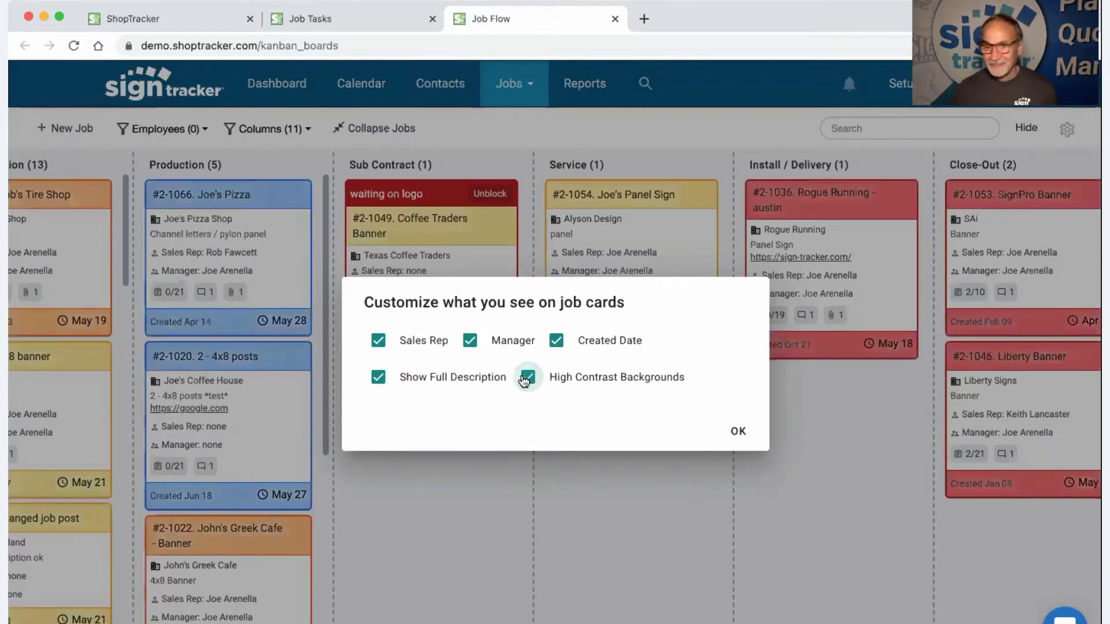
{"action": "left_click", "coordinate": [738, 431]}
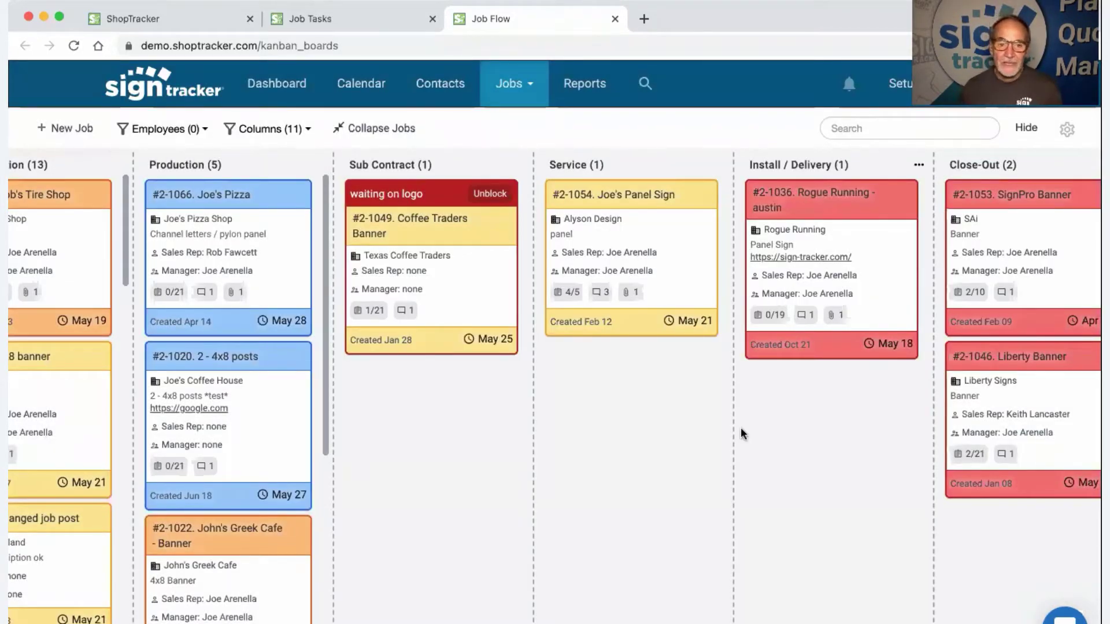
- View the description of the "2 - 4x8 posts" job, then open its google.com link and close the opened page
{"action": "scroll", "coordinate": [599, 383], "scroll_direction": "left", "scroll_amount": 5}
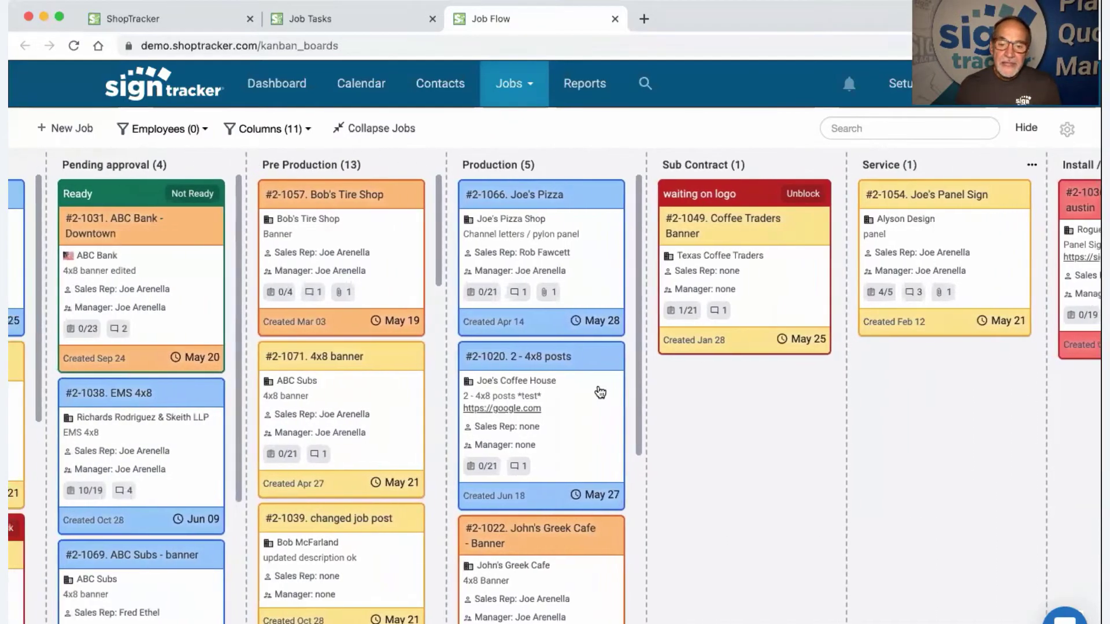
{"action": "scroll", "coordinate": [600, 393], "scroll_direction": "right", "scroll_amount": 1}
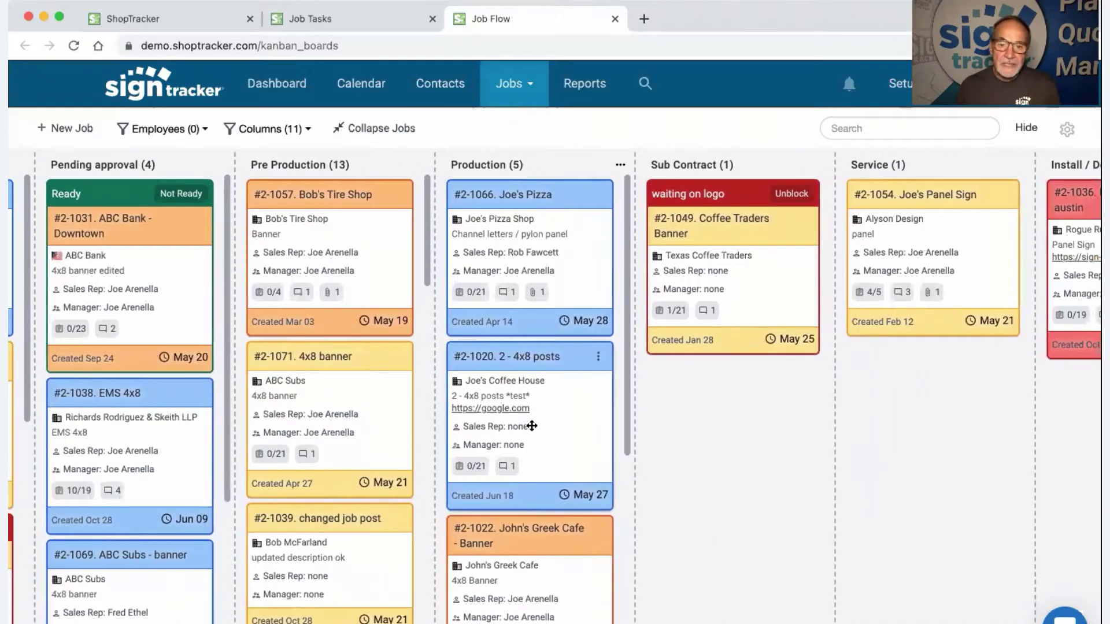
{"action": "left_click", "coordinate": [484, 400]}
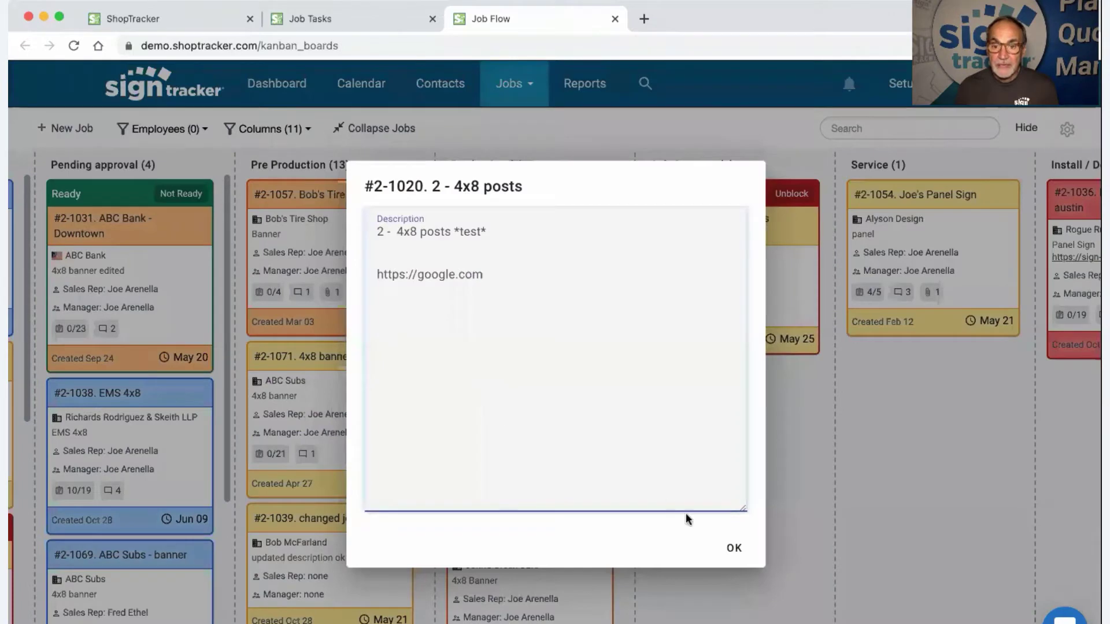
{"action": "left_click", "coordinate": [733, 549]}
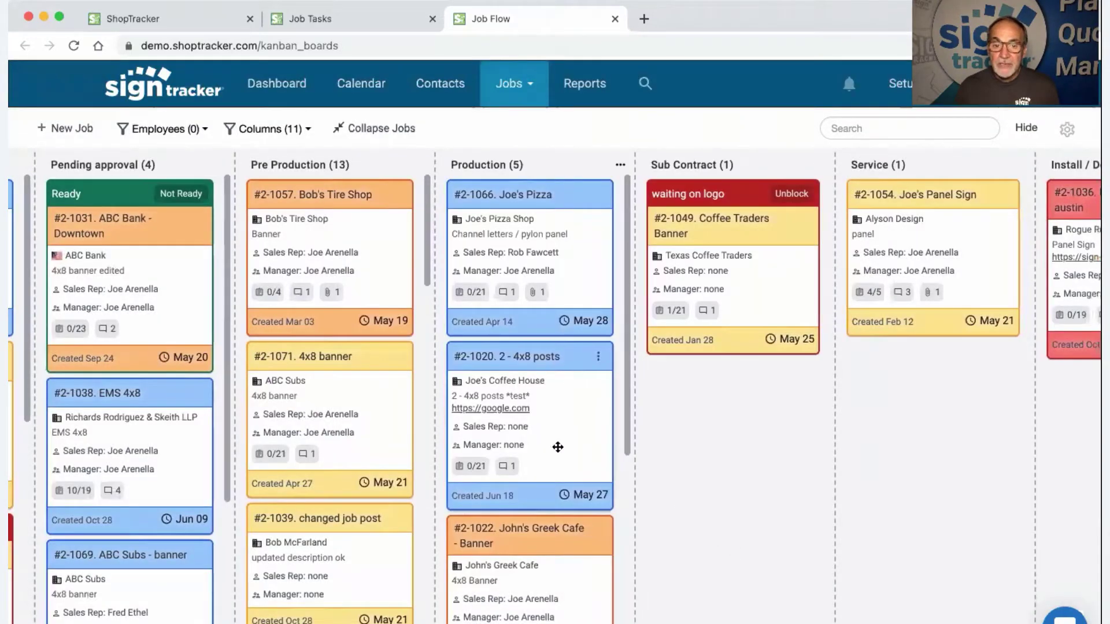
{"action": "left_click", "coordinate": [510, 411]}
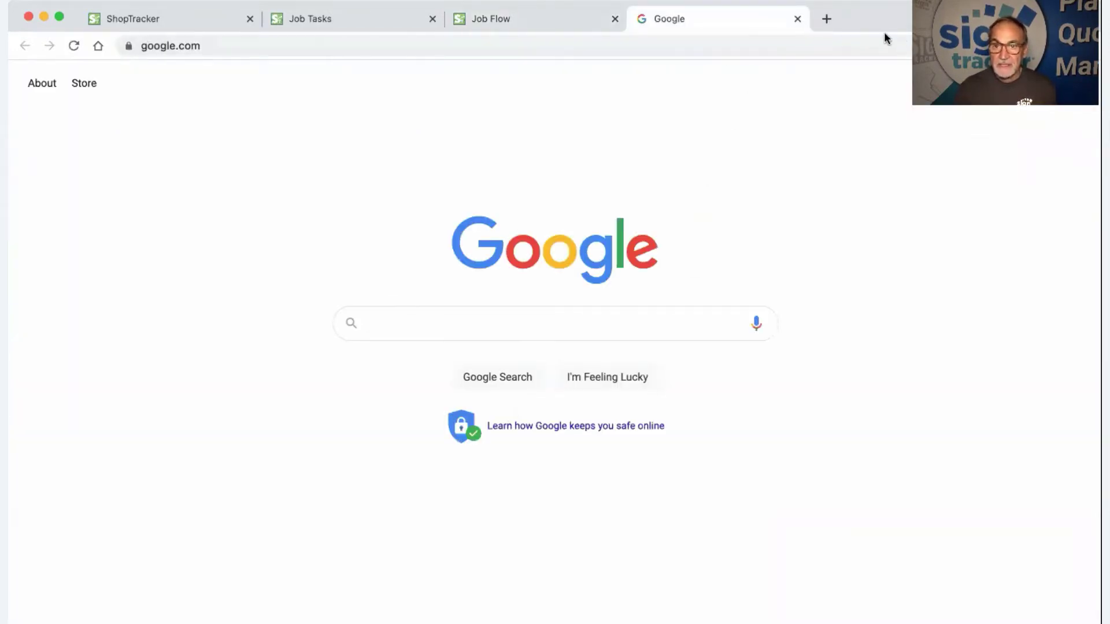
{"action": "left_click", "coordinate": [797, 19]}
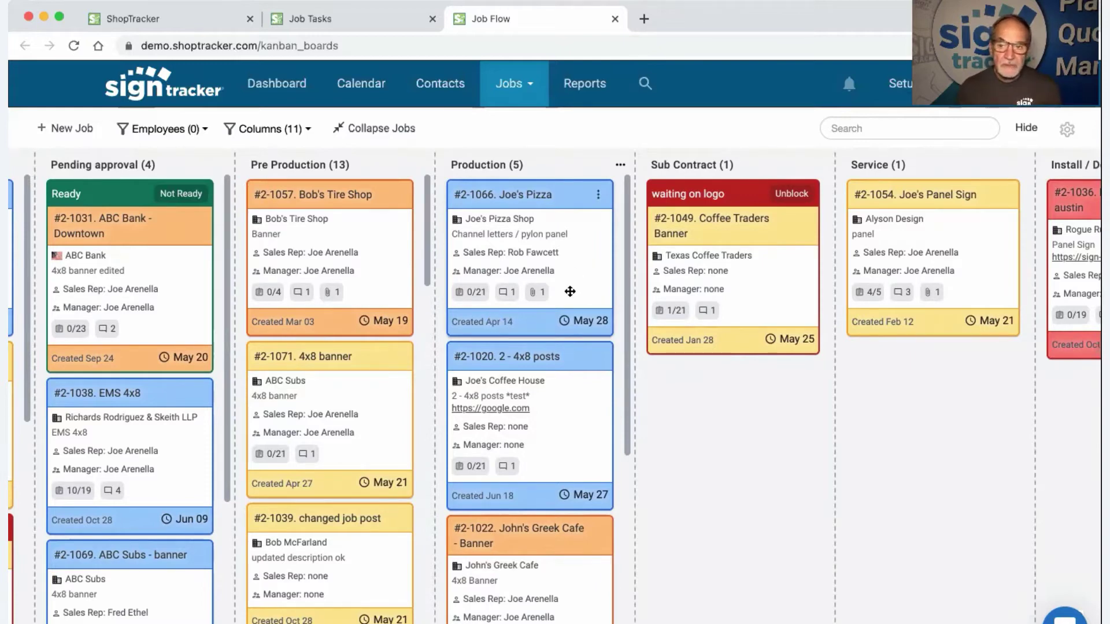
- Collapse all job cards, expand and collapse the "Joe's Pizza" card on its own, and restore all cards to full view
{"action": "left_click", "coordinate": [378, 129]}
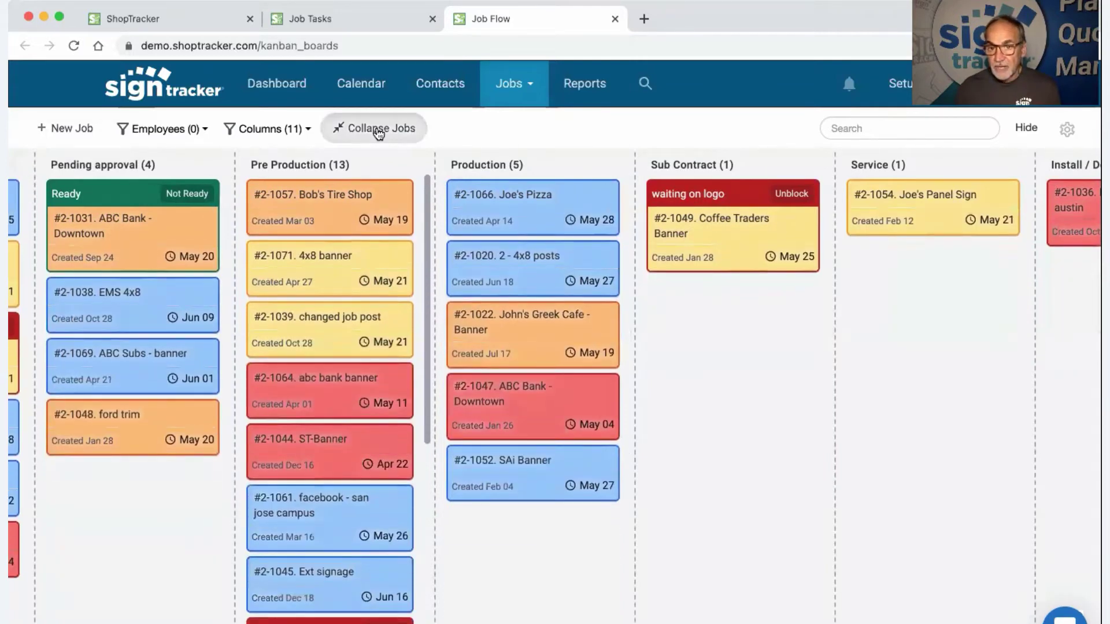
{"action": "left_click", "coordinate": [461, 228]}
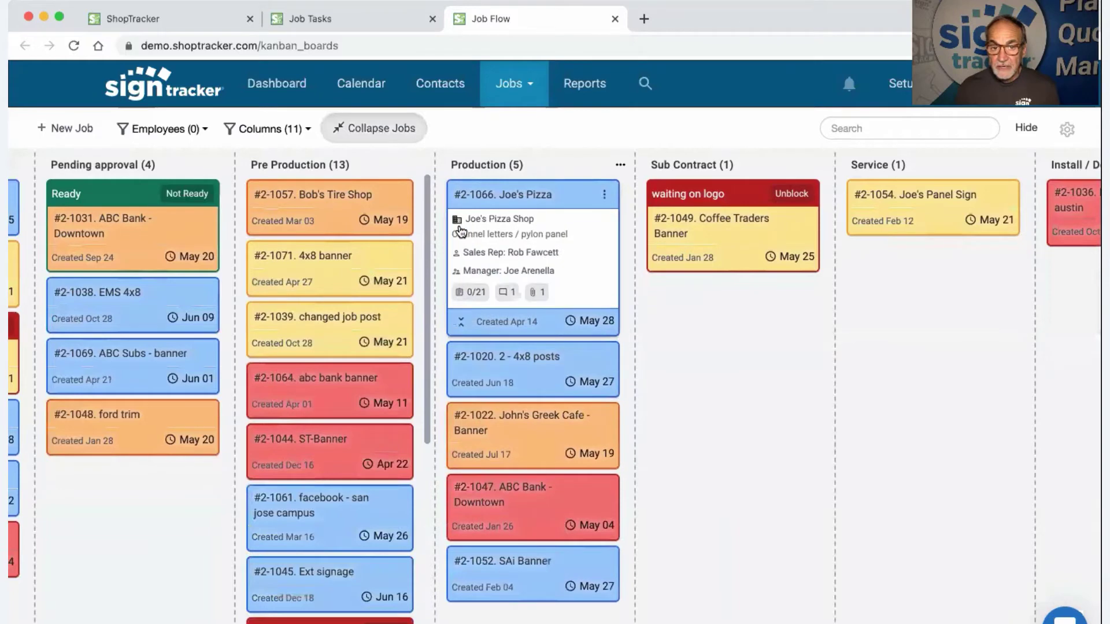
{"action": "left_click", "coordinate": [466, 323]}
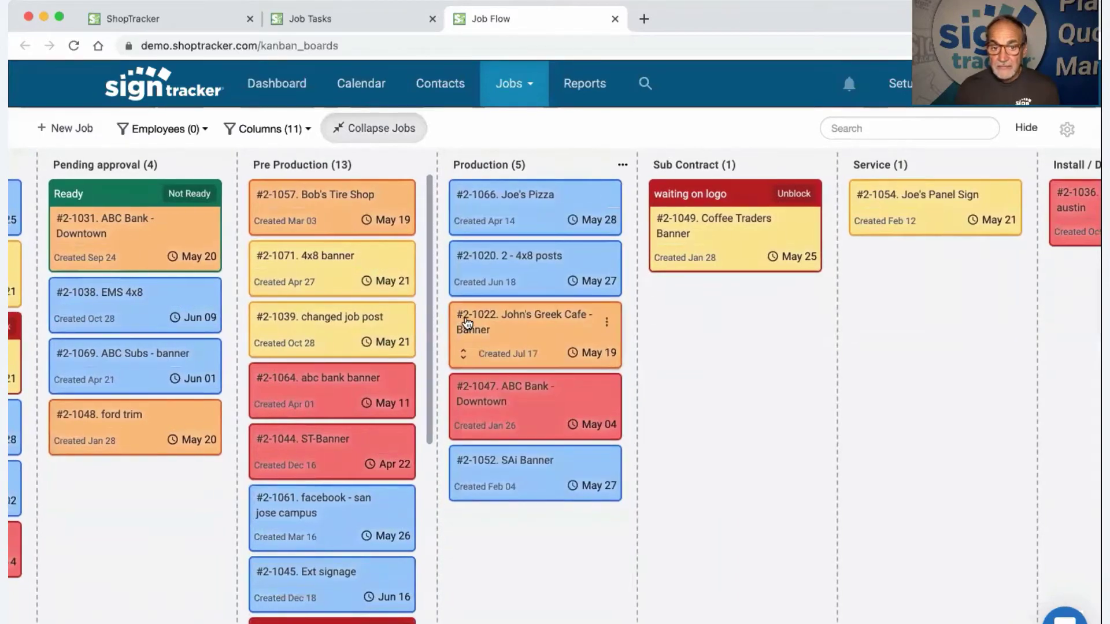
{"action": "left_click", "coordinate": [341, 137]}
- Examine the column and employee filter lists of the job flow board without changing either filter
{"action": "left_click", "coordinate": [311, 133]}
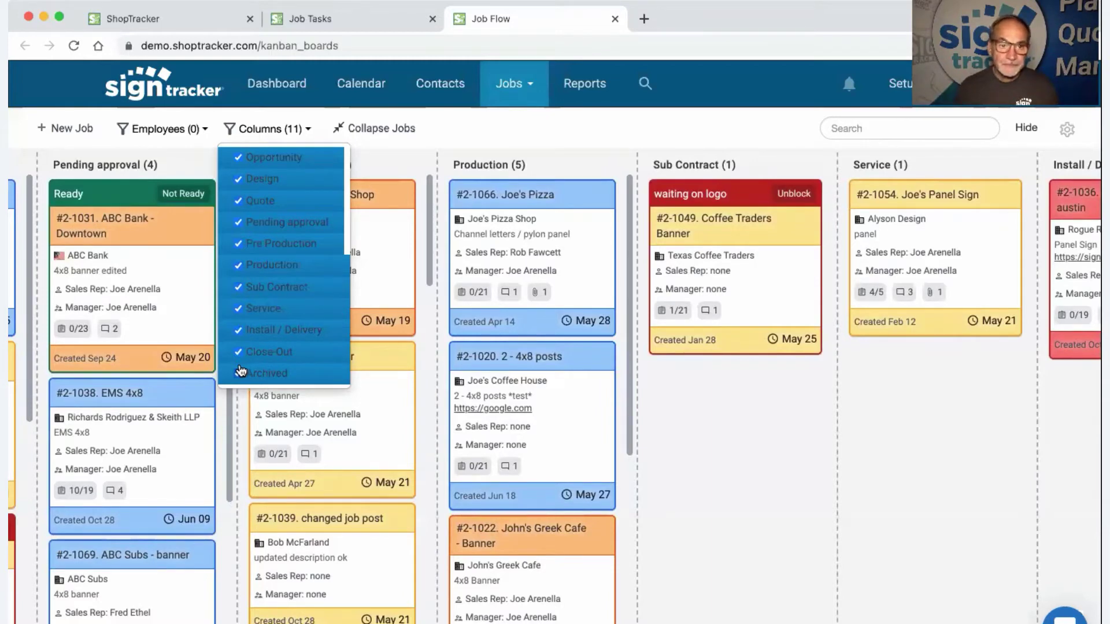
{"action": "left_click", "coordinate": [558, 125]}
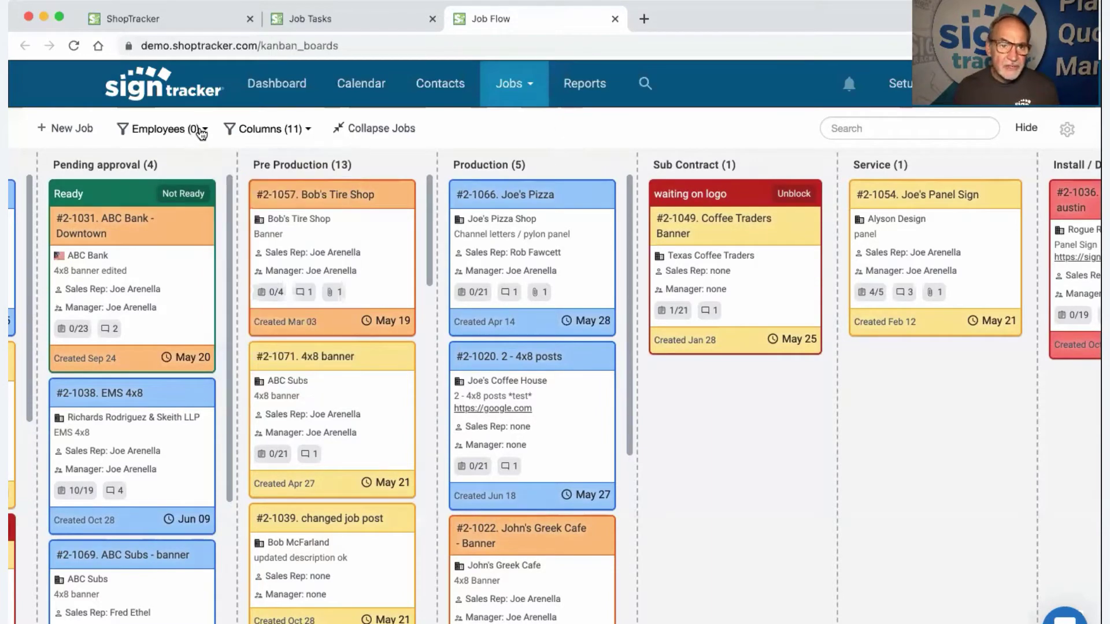
{"action": "left_click", "coordinate": [191, 128]}
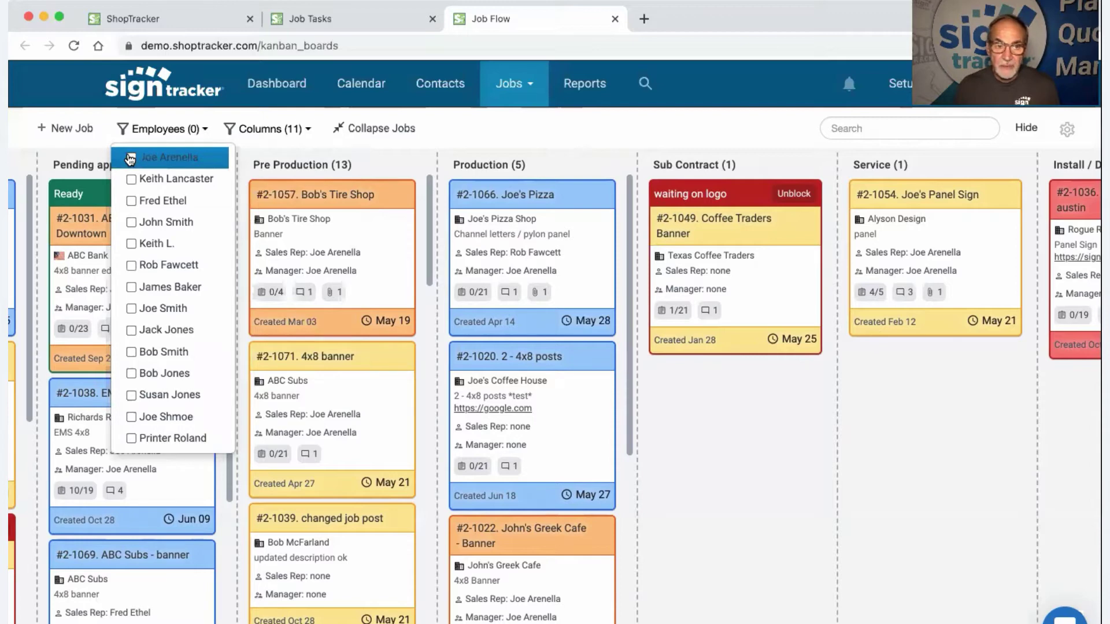
{"action": "left_click", "coordinate": [501, 123]}
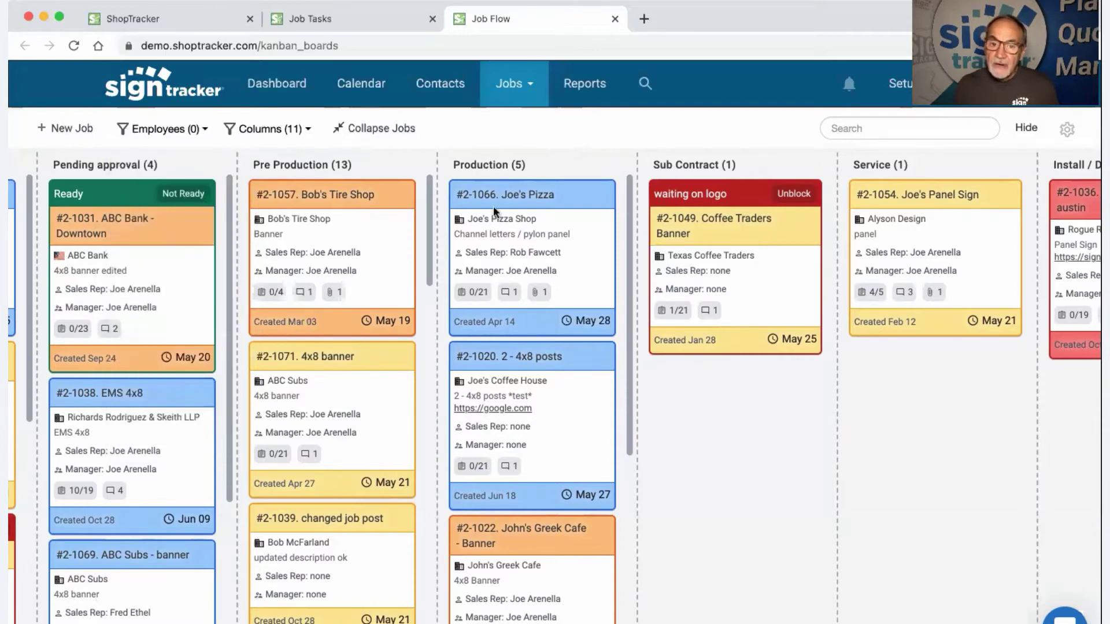
- Mark the Joe's Bike Shop banner due Jul 15 in the Design column as ready for next stage and move it atop the Quote column
{"action": "scroll", "coordinate": [494, 208], "scroll_direction": "right", "scroll_amount": 3}
{"action": "scroll", "coordinate": [490, 215], "scroll_direction": "right", "scroll_amount": 3}
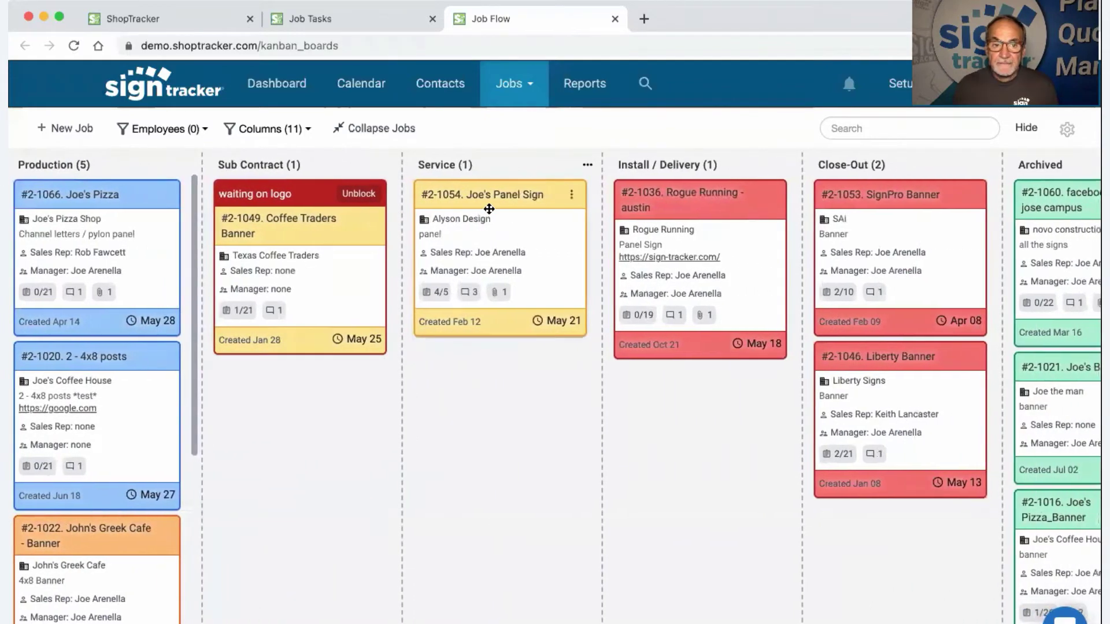
{"action": "scroll", "coordinate": [536, 244], "scroll_direction": "left", "scroll_amount": 10}
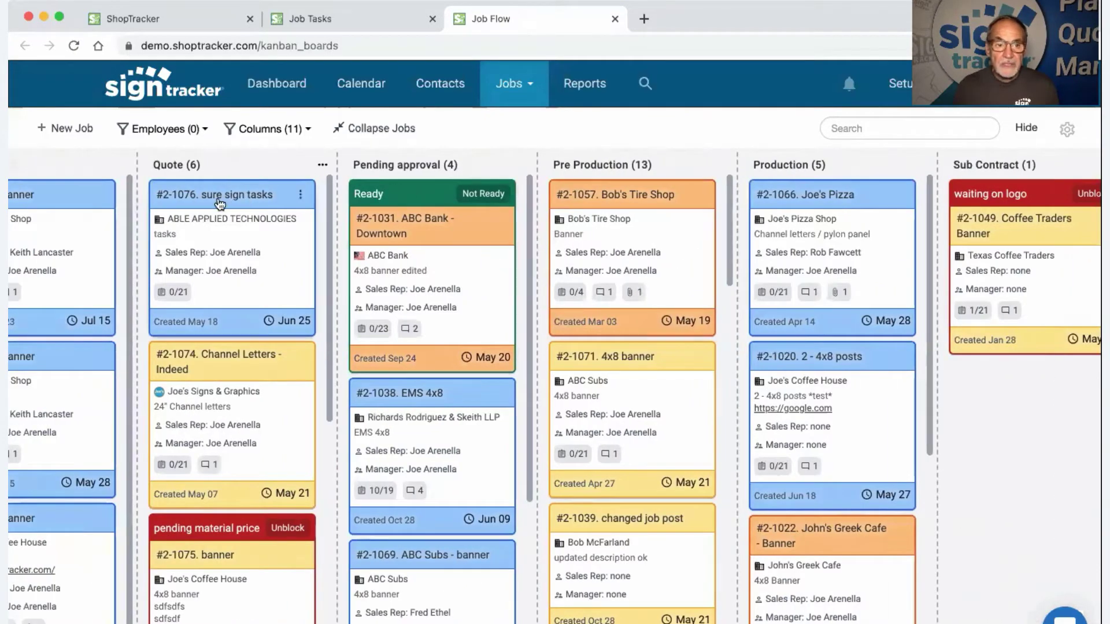
{"action": "scroll", "coordinate": [213, 199], "scroll_direction": "left", "scroll_amount": 3}
{"action": "scroll", "coordinate": [189, 204], "scroll_direction": "left", "scroll_amount": 1}
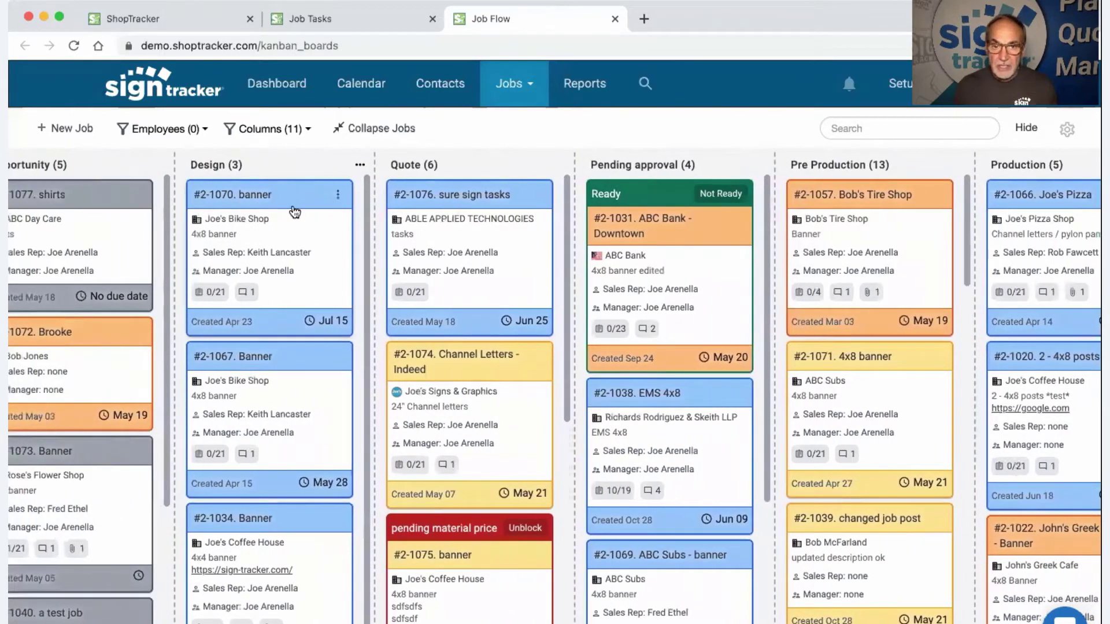
{"action": "left_click", "coordinate": [337, 194]}
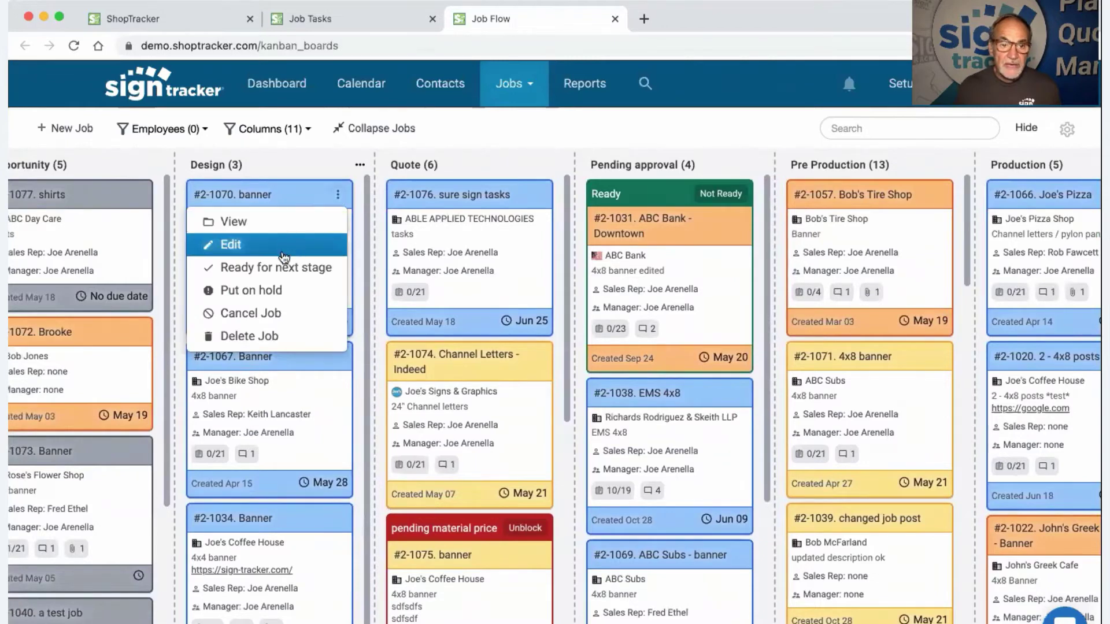
{"action": "left_click", "coordinate": [263, 268]}
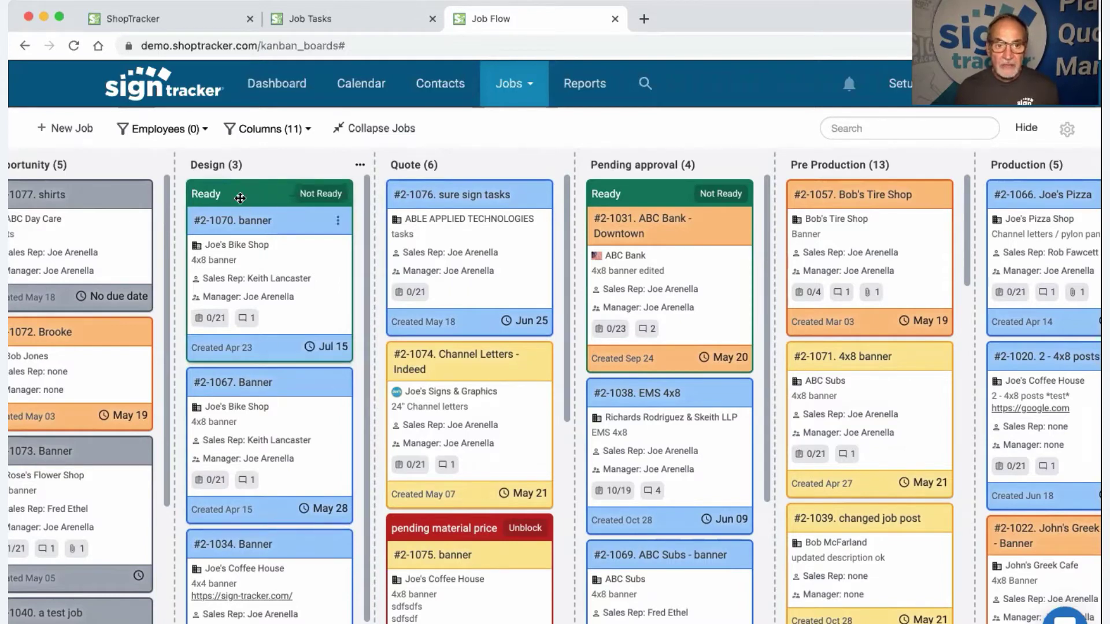
{"action": "left_click_drag", "start_coordinate": [250, 191], "coordinate": [435, 197]}
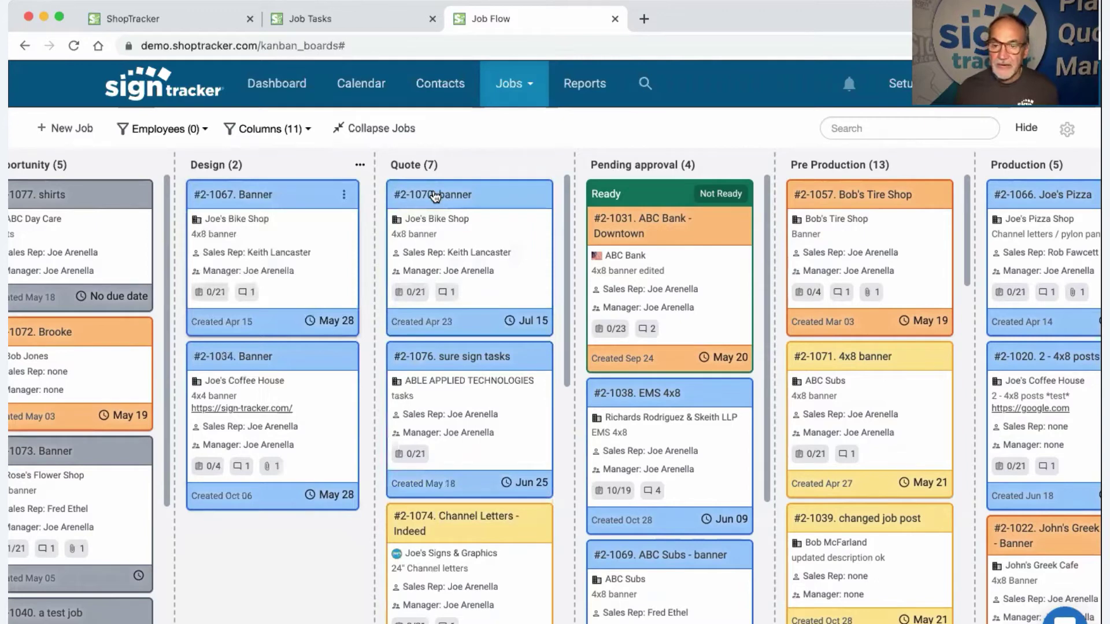
{"action": "scroll", "coordinate": [435, 232], "scroll_direction": "right", "scroll_amount": 3}
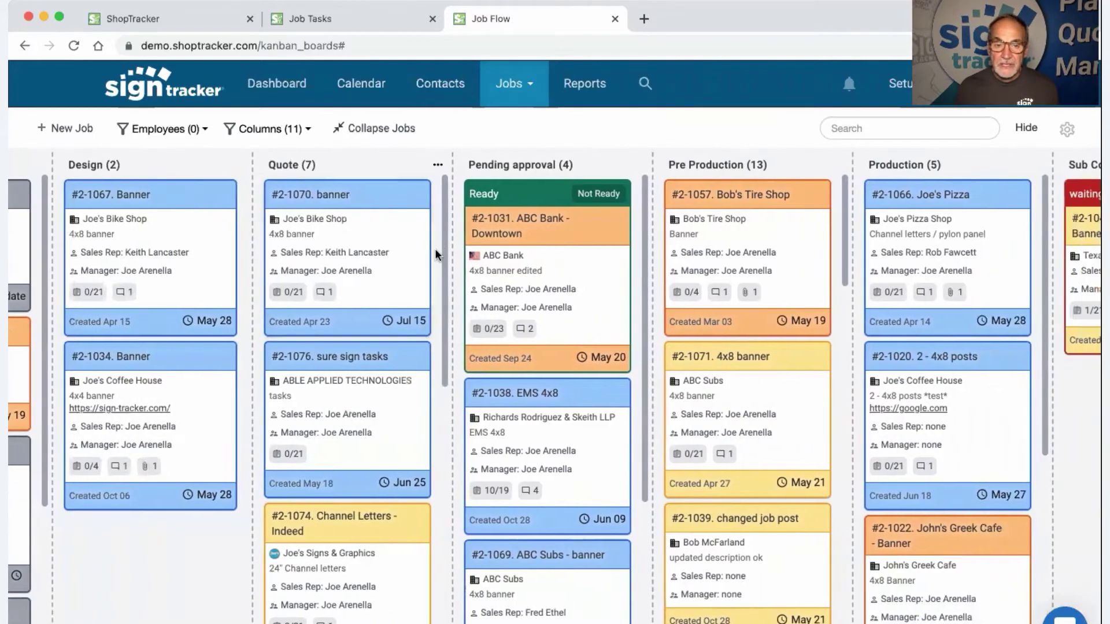
- Put the Joe's Bike Shop banner in Quote on hold as "pending install quote", then unblock it and move it atop Pending approval
{"action": "left_click", "coordinate": [416, 196]}
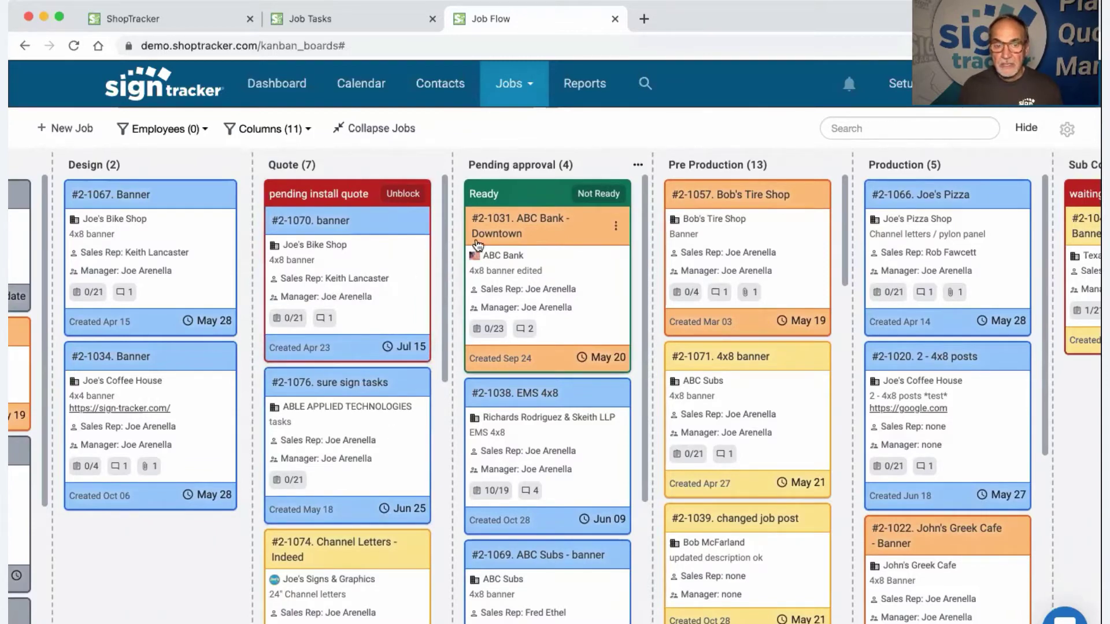
{"action": "left_click", "coordinate": [399, 194]}
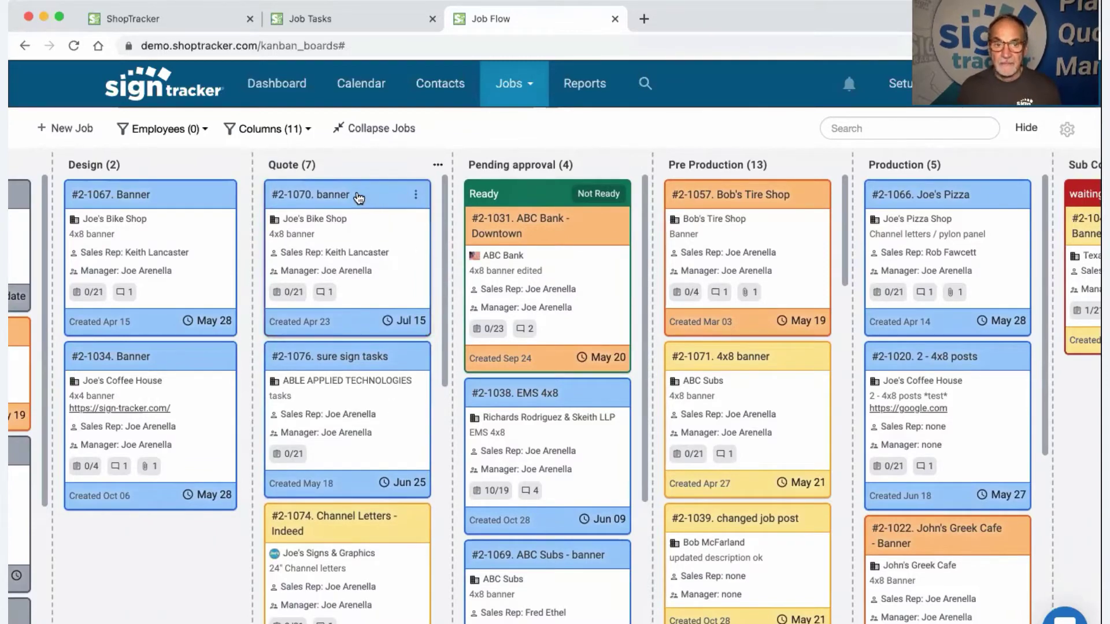
{"action": "left_click_drag", "start_coordinate": [357, 194], "coordinate": [577, 198]}
- Move the Rogue Running job from Install / Delivery to the top of Close-Out and put it on hold as "inv 5/19"
{"action": "scroll", "coordinate": [763, 283], "scroll_direction": "right", "scroll_amount": 15}
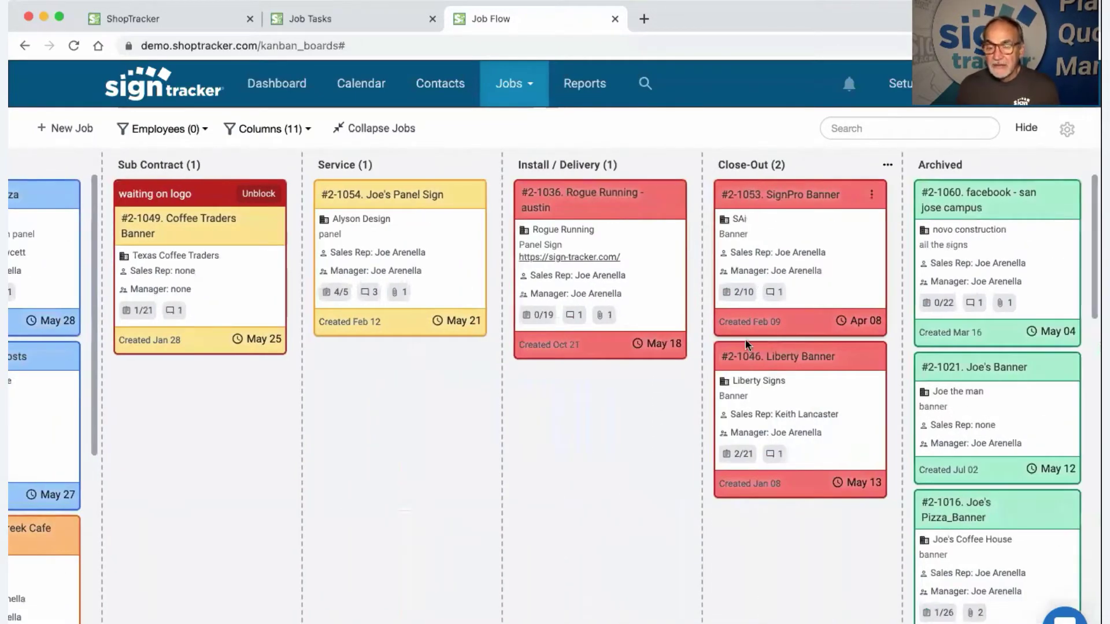
{"action": "left_click_drag", "start_coordinate": [586, 203], "coordinate": [774, 207]}
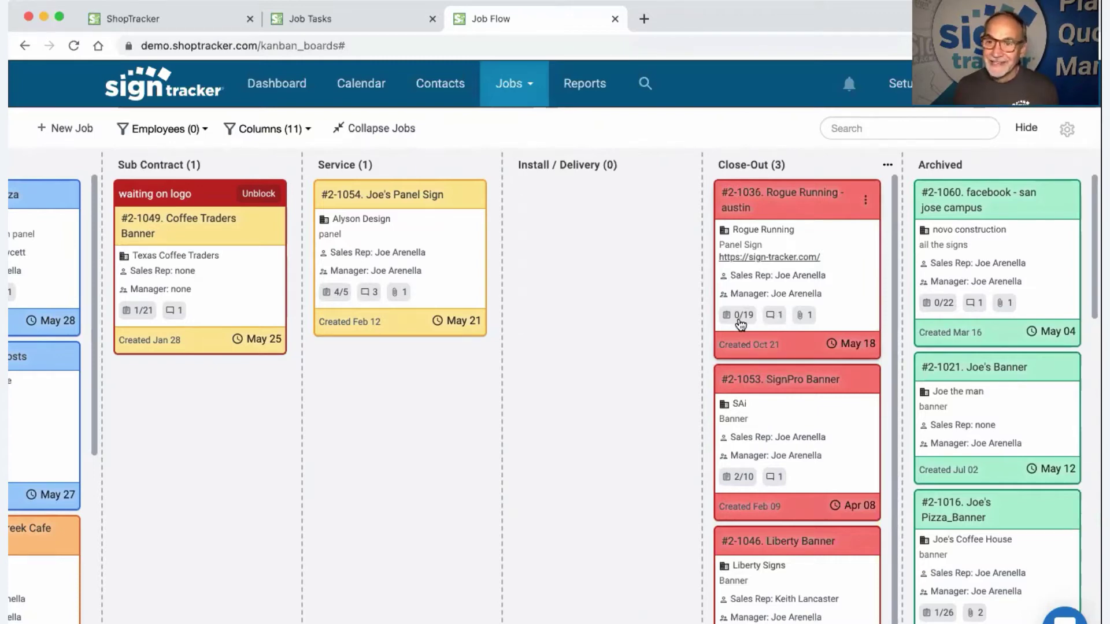
{"action": "left_click", "coordinate": [865, 200]}
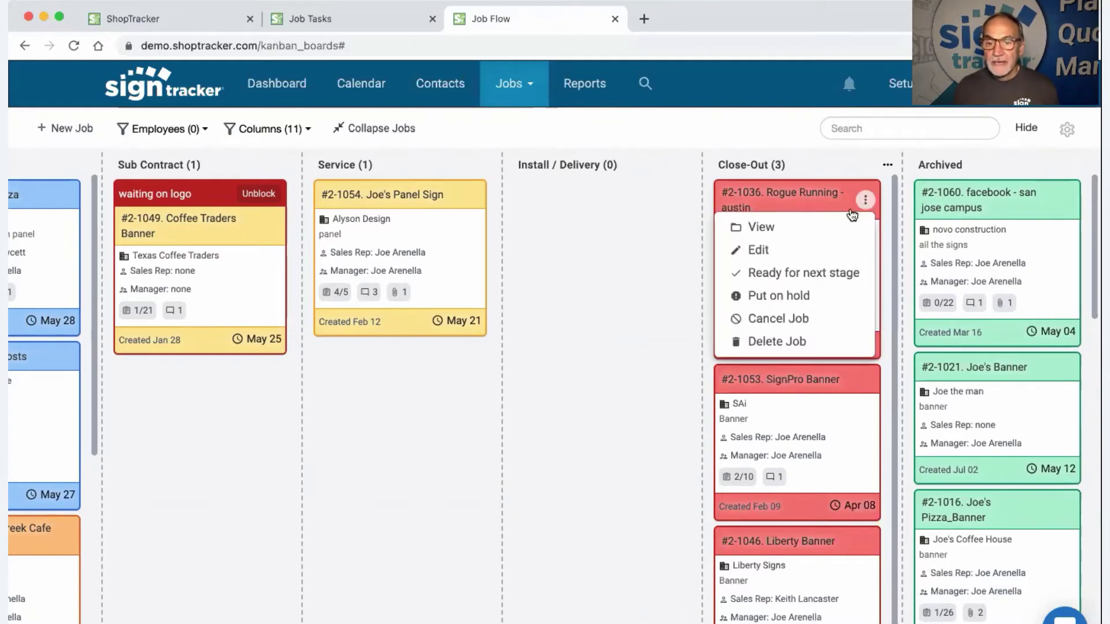
{"action": "left_click", "coordinate": [803, 295]}
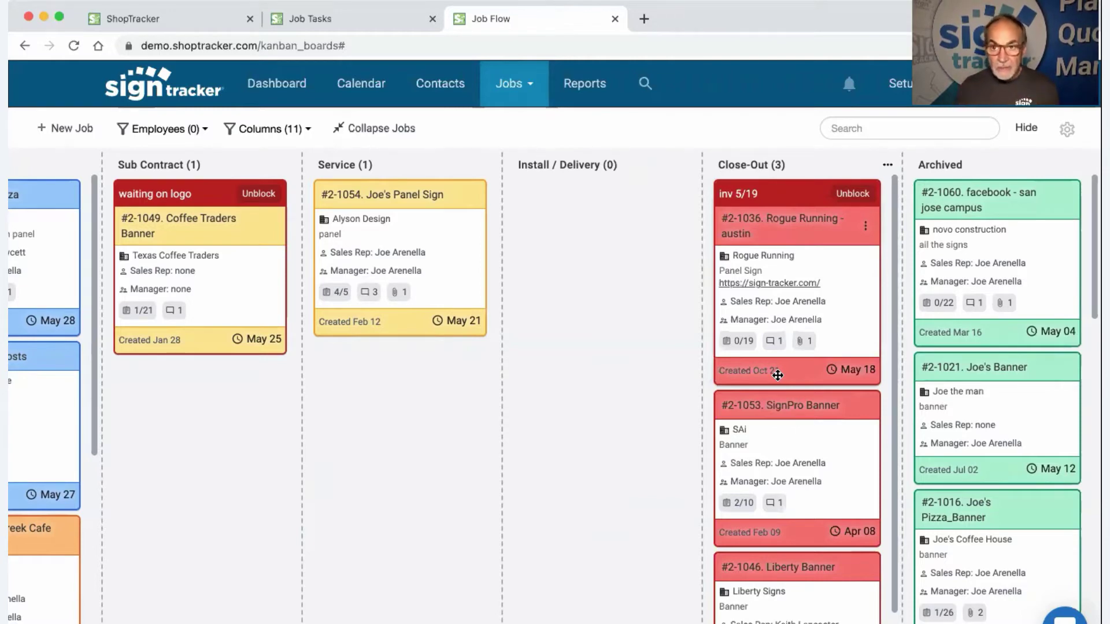
- Unblock the Rogue Running job and move it to the top of the Archived column
{"action": "left_click", "coordinate": [857, 200]}
{"action": "left_click_drag", "start_coordinate": [809, 199], "coordinate": [993, 208]}
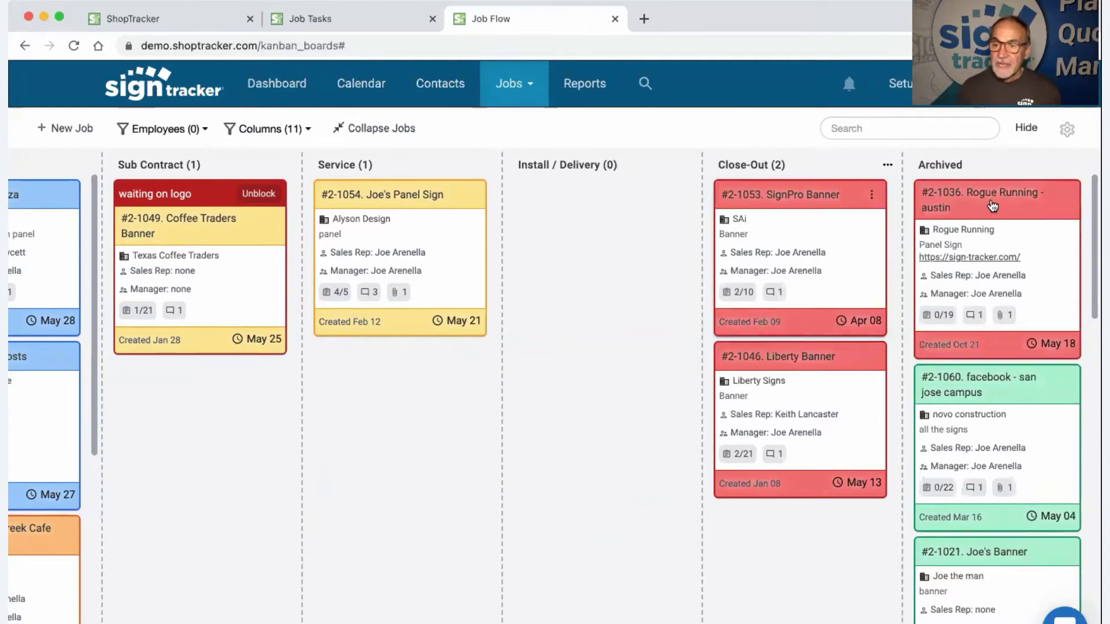
- Unblock the Sarah's Dress Shop job in the Archived column and look through the remaining archived jobs
{"action": "scroll", "coordinate": [997, 272], "scroll_direction": "down", "scroll_amount": 5}
{"action": "scroll", "coordinate": [1018, 278], "scroll_direction": "down", "scroll_amount": 4}
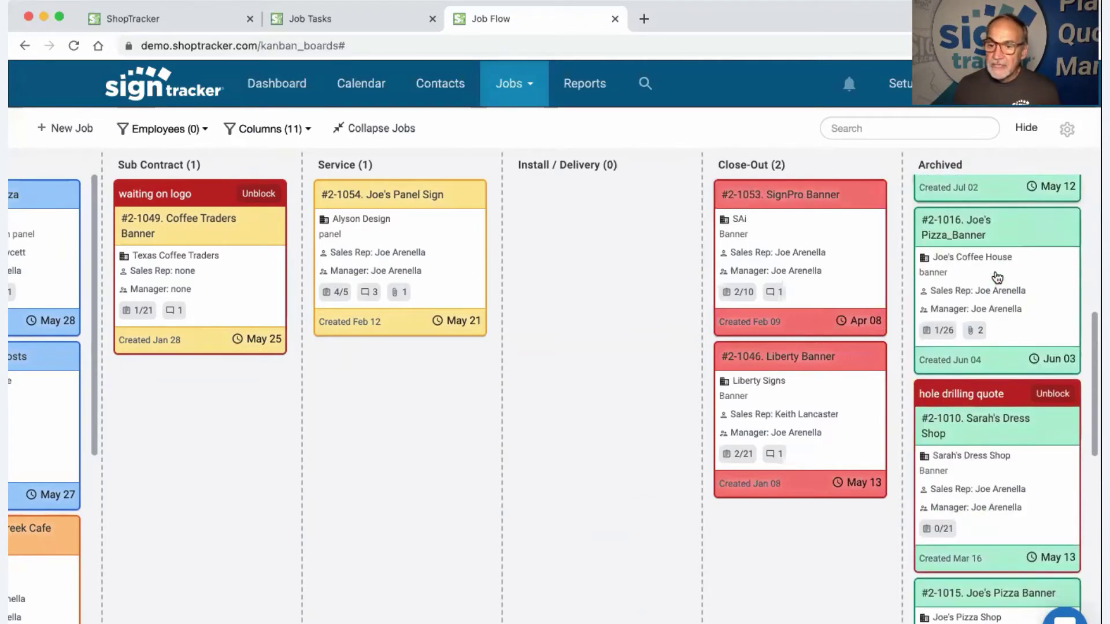
{"action": "left_click", "coordinate": [1055, 391]}
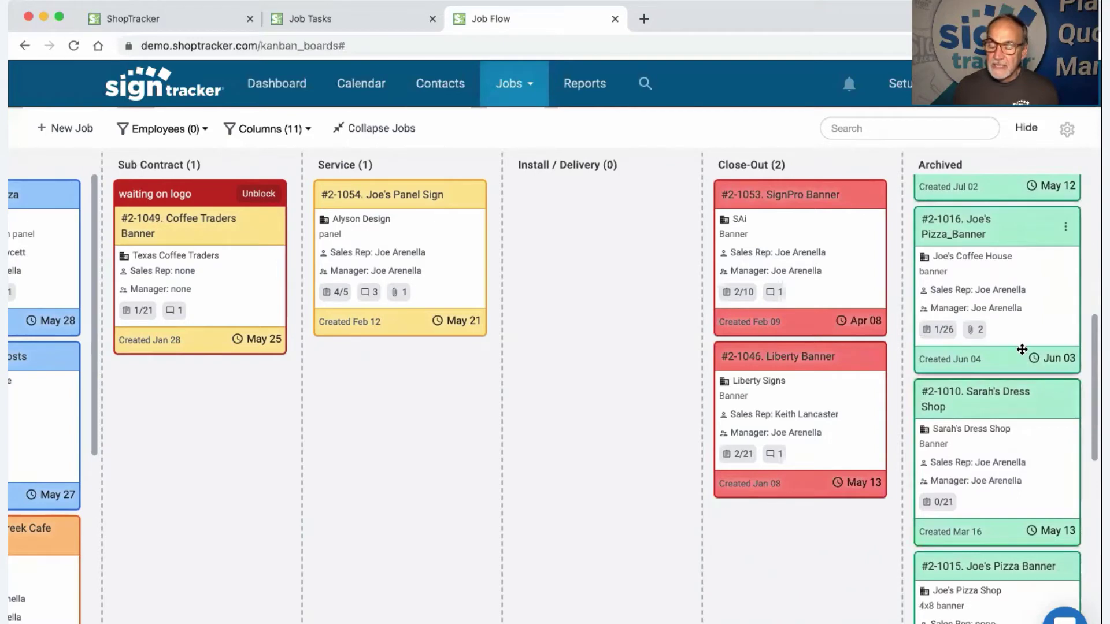
{"action": "scroll", "coordinate": [1021, 354], "scroll_direction": "down", "scroll_amount": 10}
{"action": "scroll", "coordinate": [1021, 354], "scroll_direction": "down", "scroll_amount": 3}
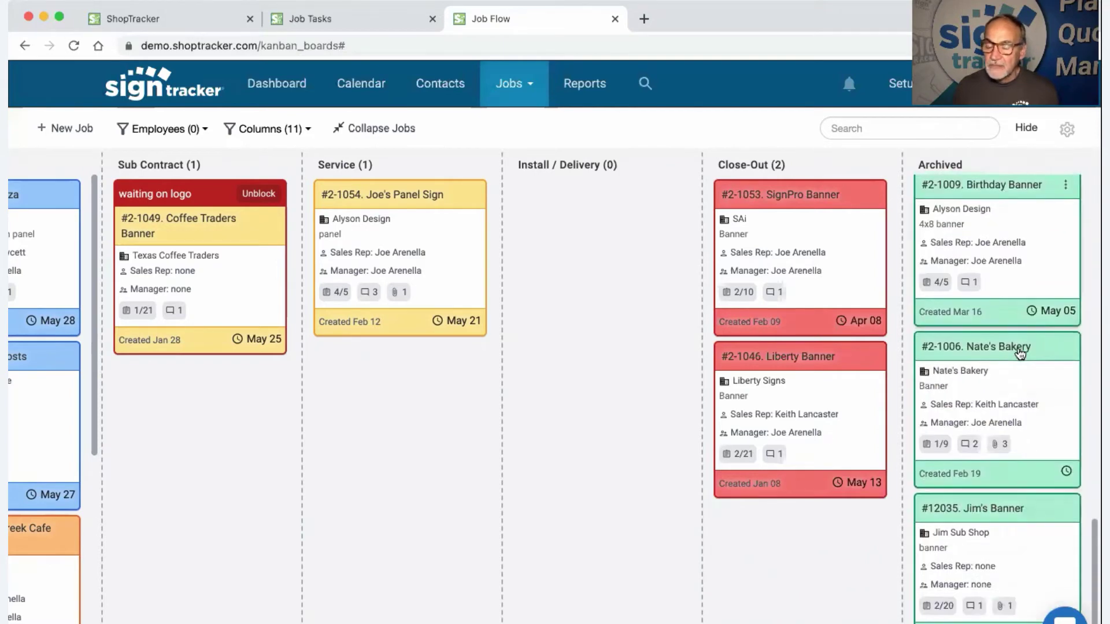
{"action": "scroll", "coordinate": [1017, 350], "scroll_direction": "up", "scroll_amount": 20}
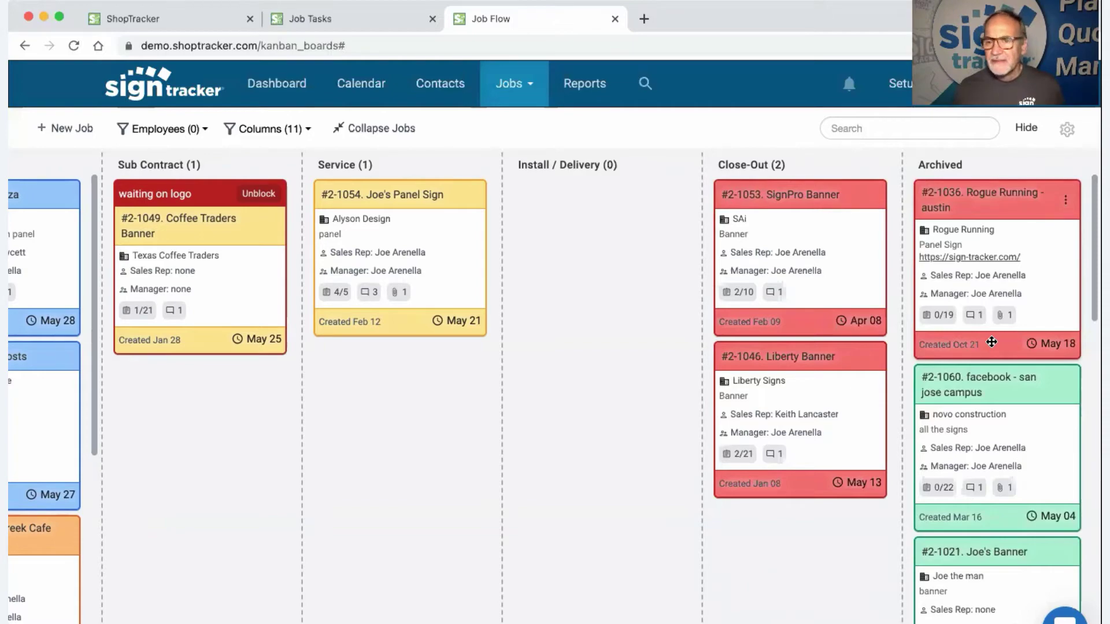
- View the available actions for the "shirts" job in the Opportunity column
{"action": "scroll", "coordinate": [852, 289], "scroll_direction": "left", "scroll_amount": 15}
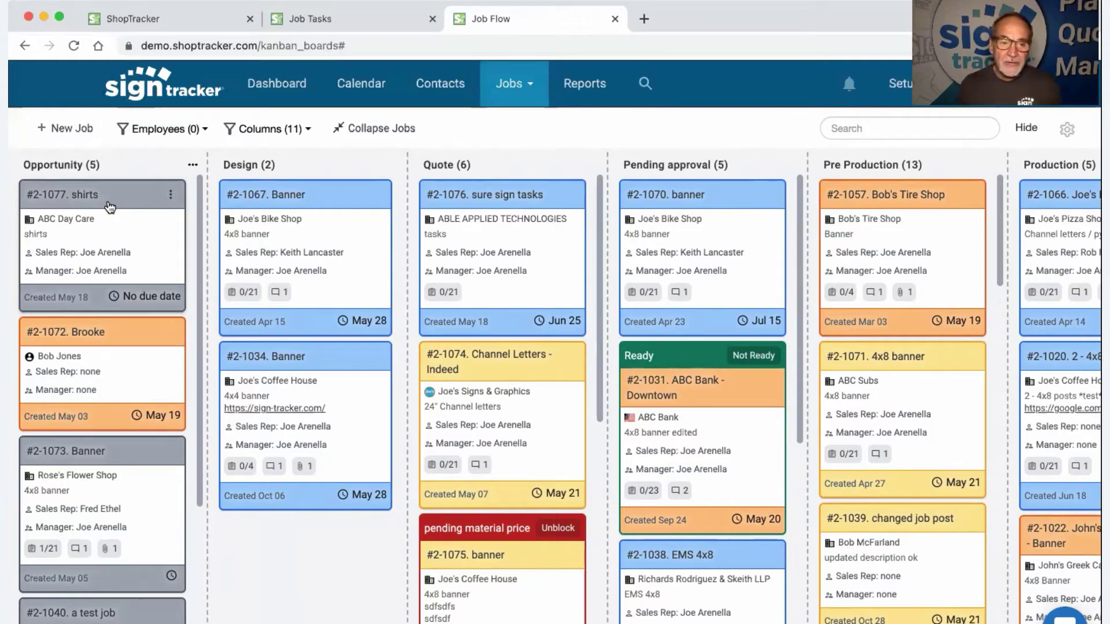
{"action": "left_click", "coordinate": [170, 195]}
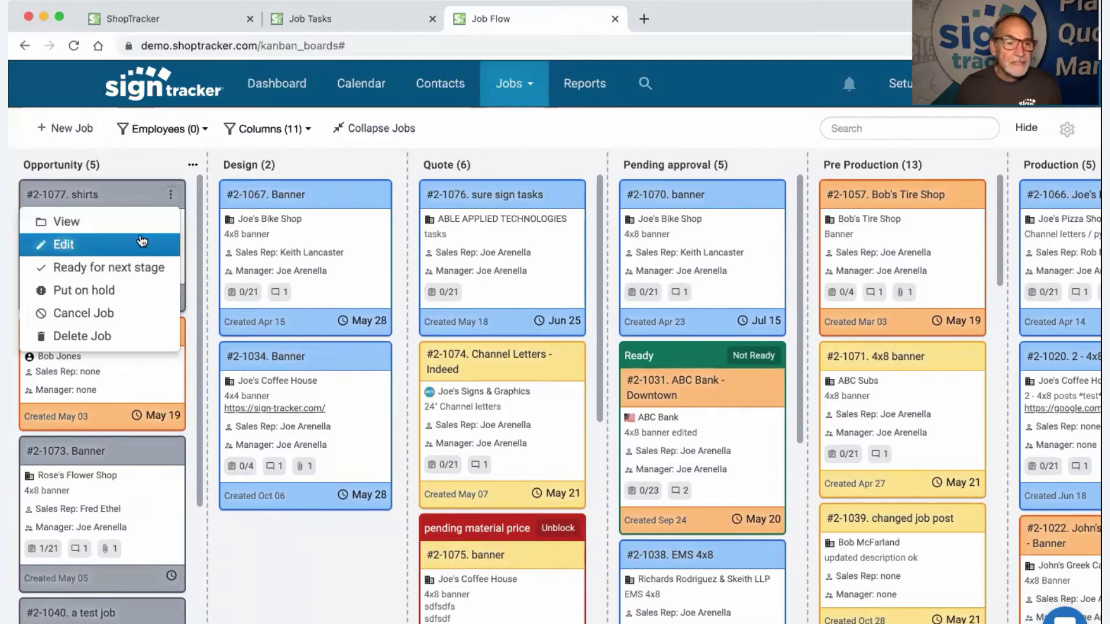
{"action": "left_click", "coordinate": [133, 201]}
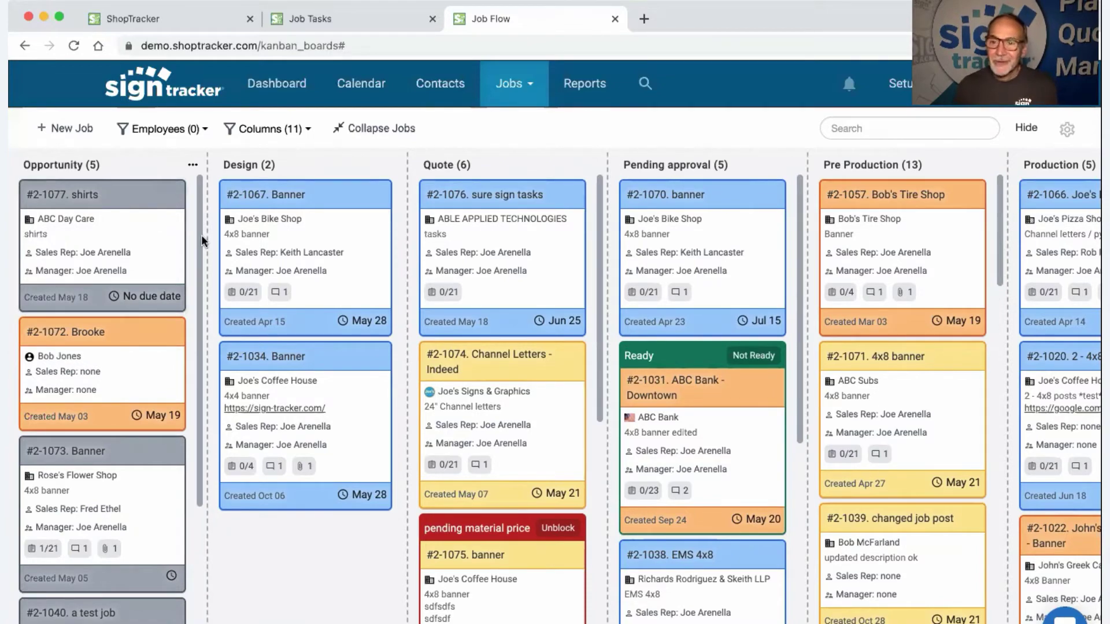
- Examine the stages across the whole job flow board and the job cards in the Quote and Pre Production columns
{"action": "scroll", "coordinate": [204, 243], "scroll_direction": "right", "scroll_amount": 15}
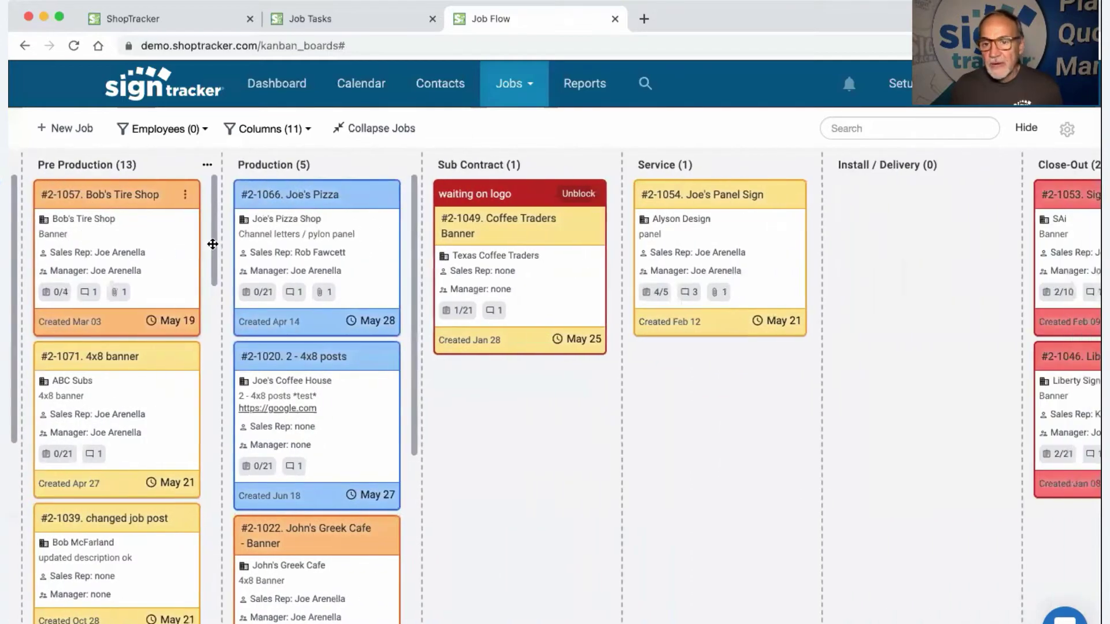
{"action": "scroll", "coordinate": [213, 244], "scroll_direction": "right", "scroll_amount": 5}
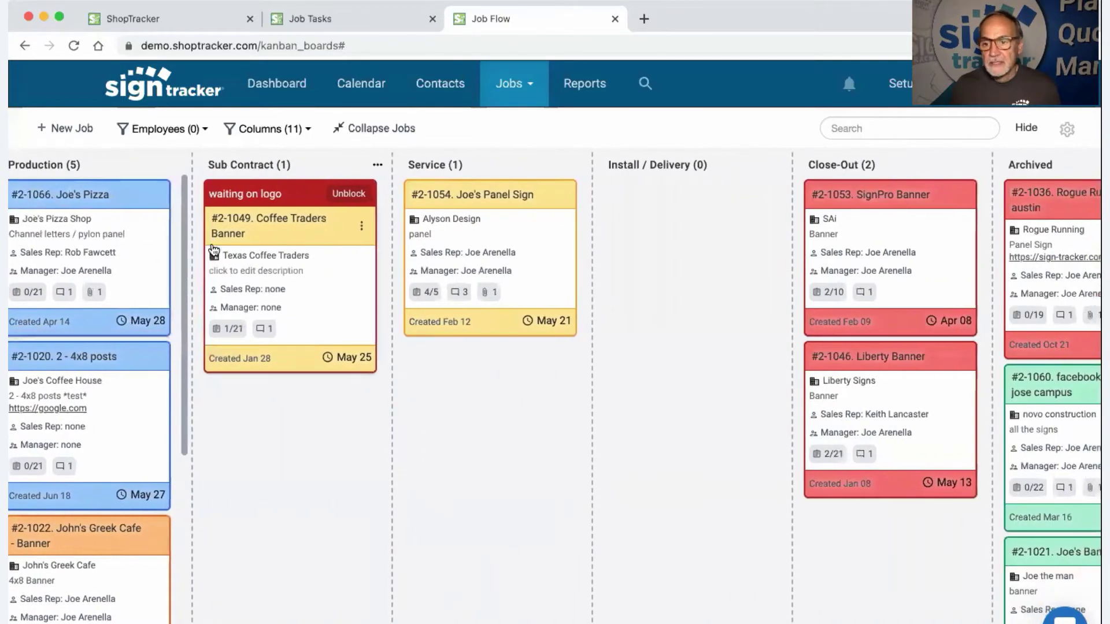
{"action": "scroll", "coordinate": [213, 250], "scroll_direction": "left", "scroll_amount": 20}
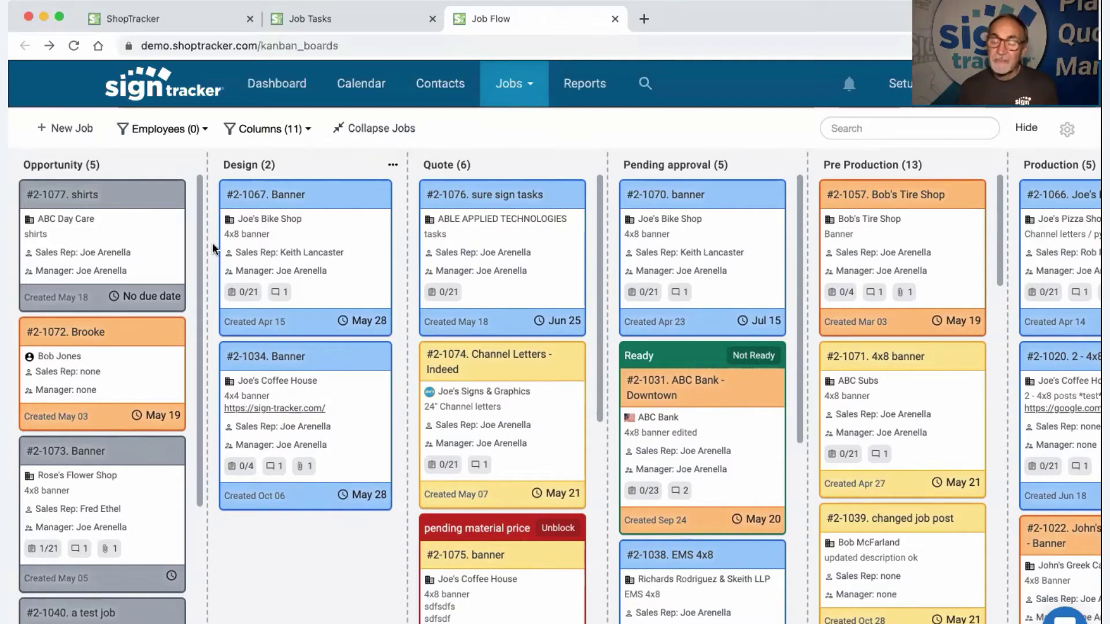
{"action": "scroll", "coordinate": [413, 382], "scroll_direction": "down", "scroll_amount": 2}
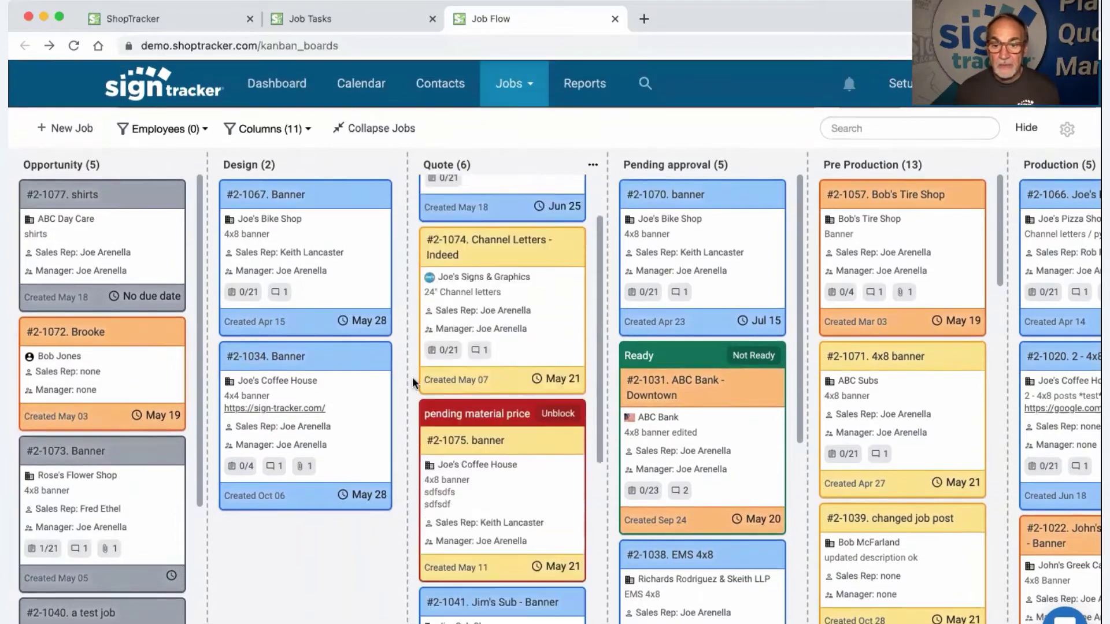
{"action": "scroll", "coordinate": [462, 404], "scroll_direction": "down", "scroll_amount": 2}
{"action": "scroll", "coordinate": [906, 548], "scroll_direction": "down", "scroll_amount": 1}
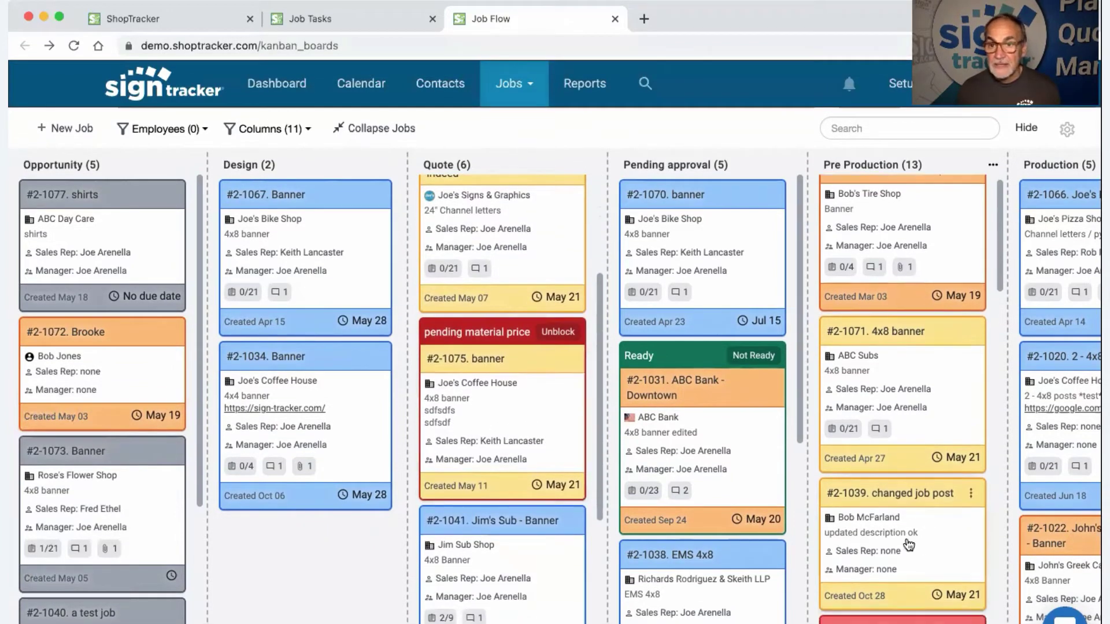
{"action": "scroll", "coordinate": [907, 543], "scroll_direction": "down", "scroll_amount": 4}
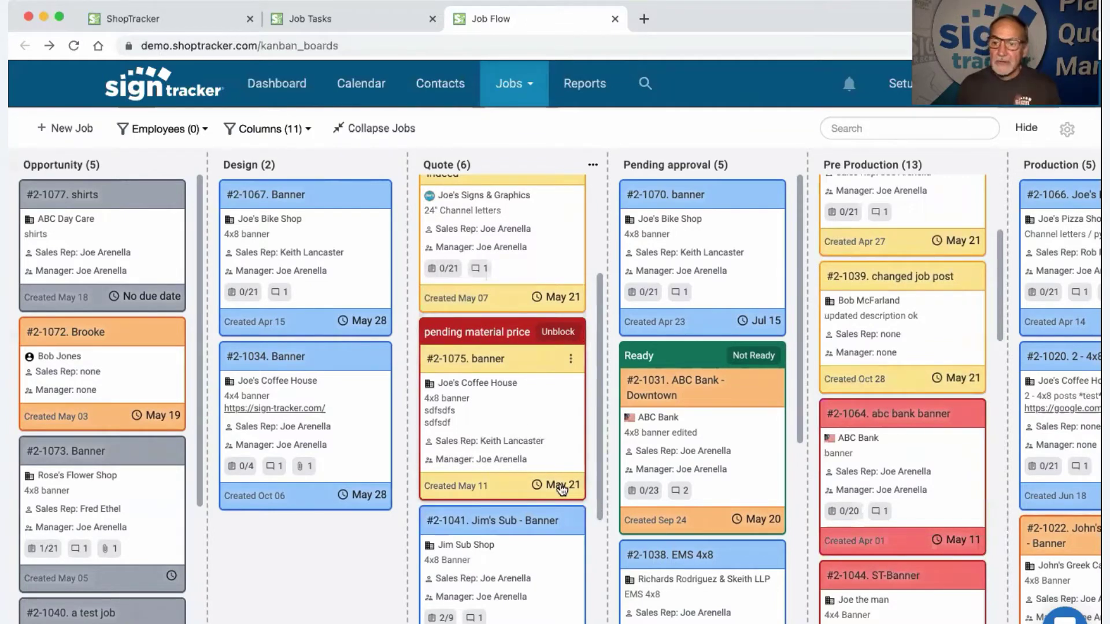
{"action": "scroll", "coordinate": [561, 489], "scroll_direction": "up", "scroll_amount": 3}
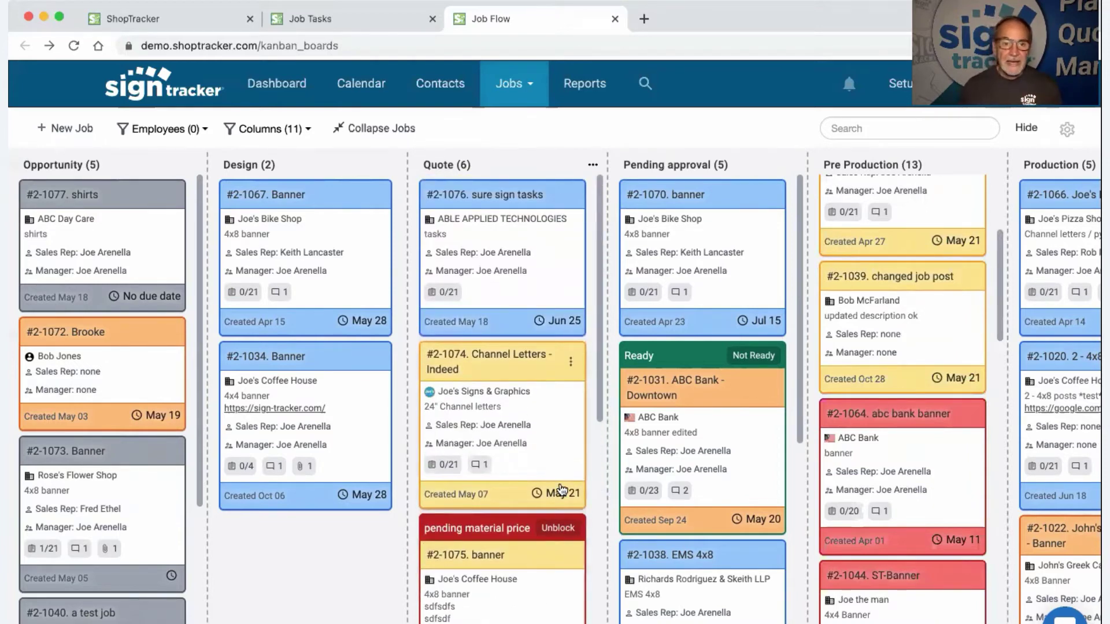
- Close the job flow board, search the jobs list by the client's first name and open the "changed job post" job
{"action": "left_click", "coordinate": [614, 20]}
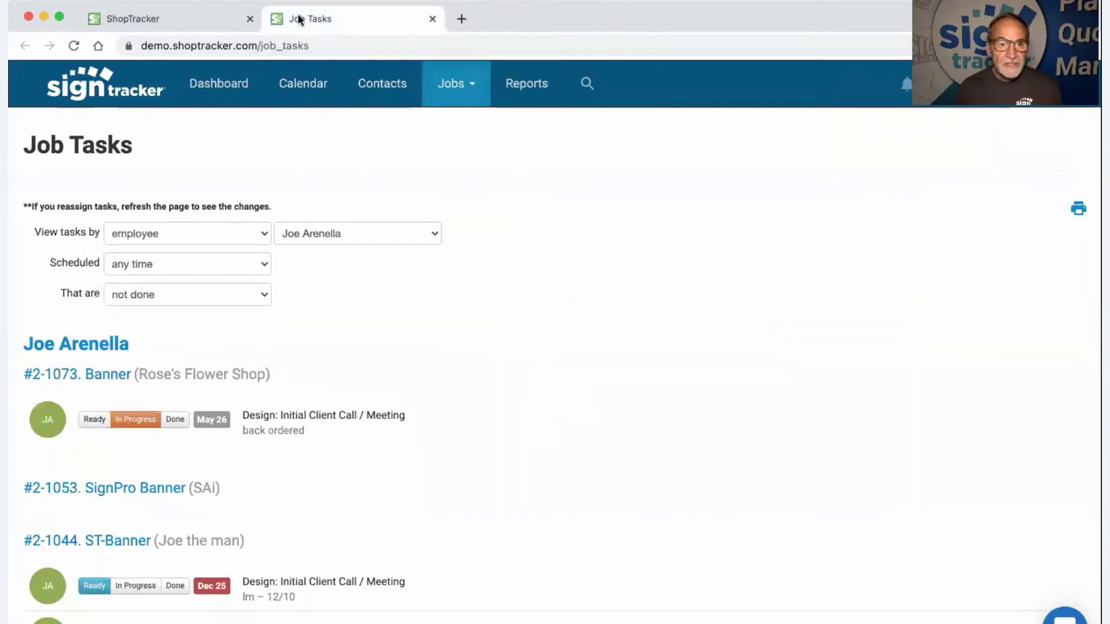
{"action": "left_click", "coordinate": [197, 19]}
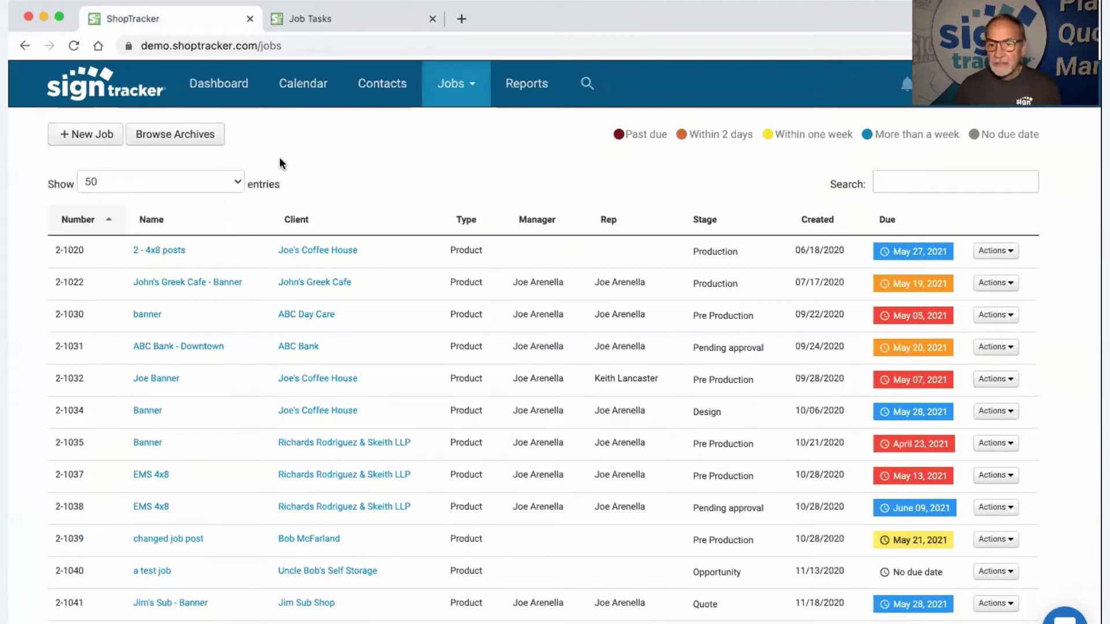
{"action": "left_click", "coordinate": [904, 178]}
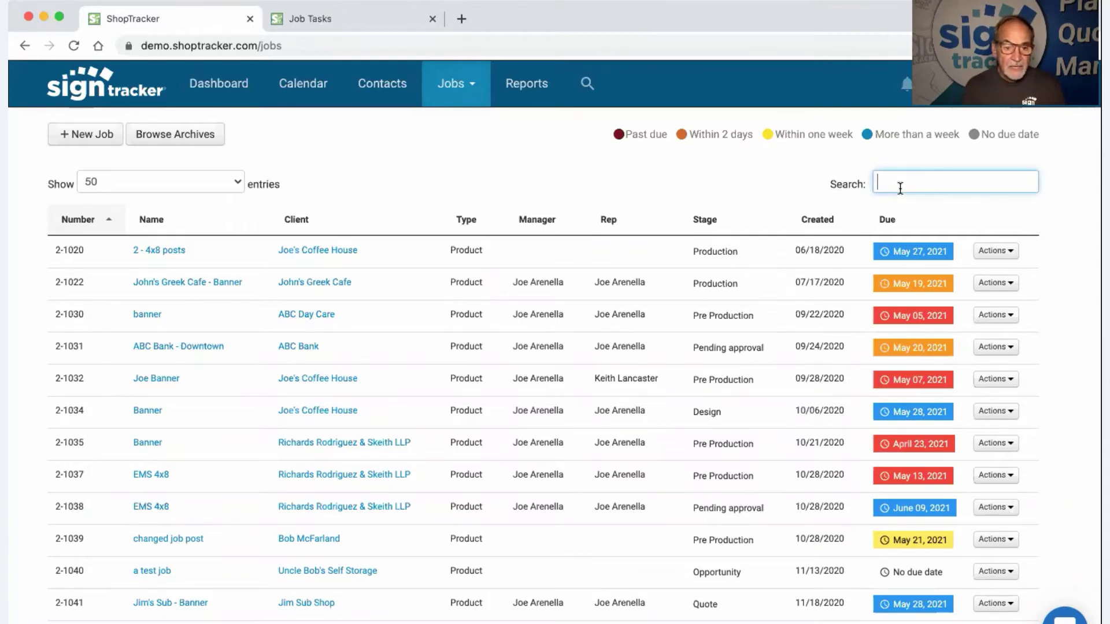
{"action": "type", "text": "b"}
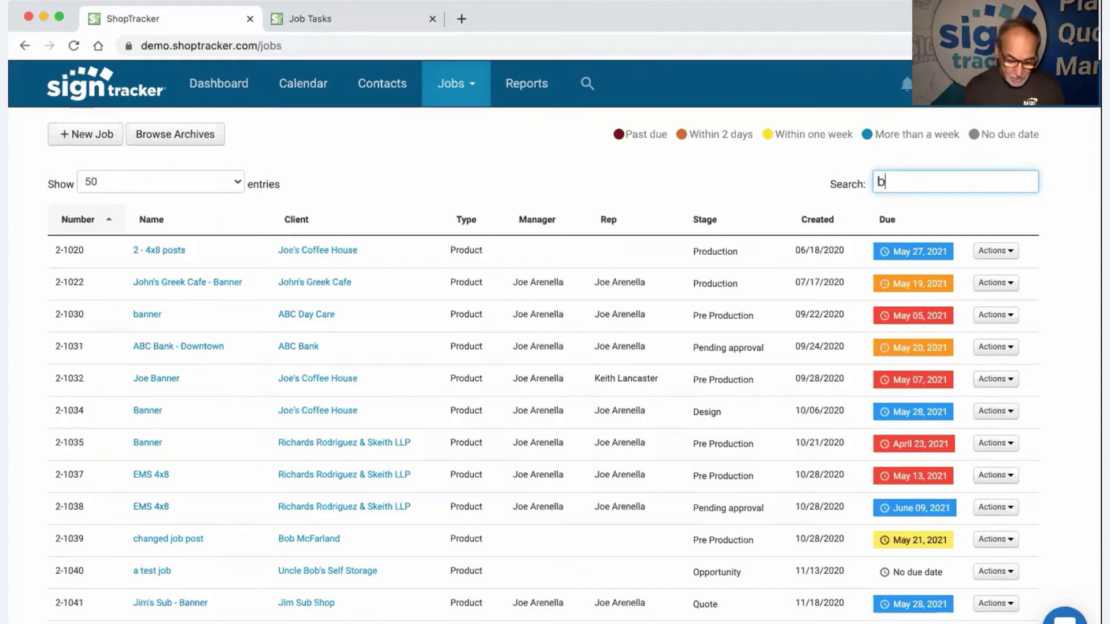
{"action": "type", "text": "ob"}
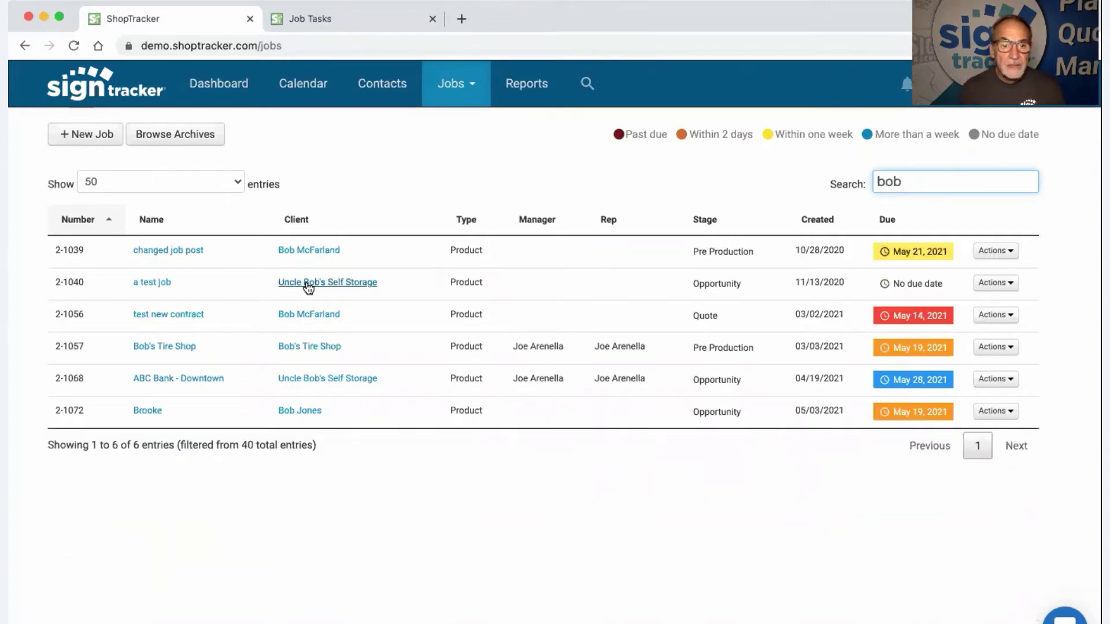
{"action": "left_click", "coordinate": [183, 254]}
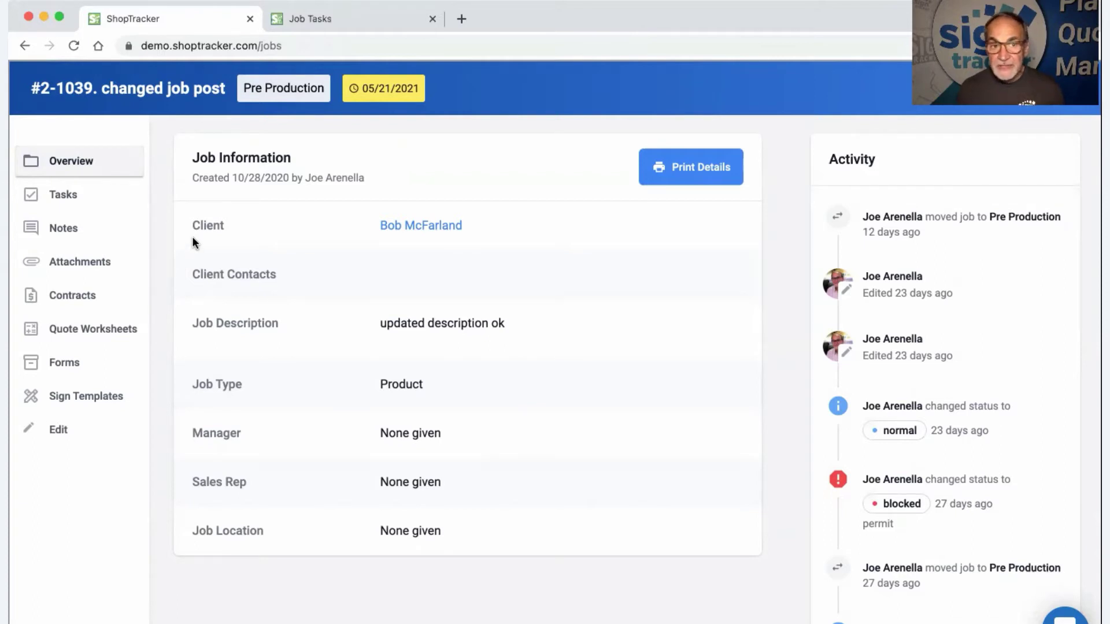
- View the due date calendar and the stage choices of the "changed job post" job
{"action": "left_click", "coordinate": [372, 90]}
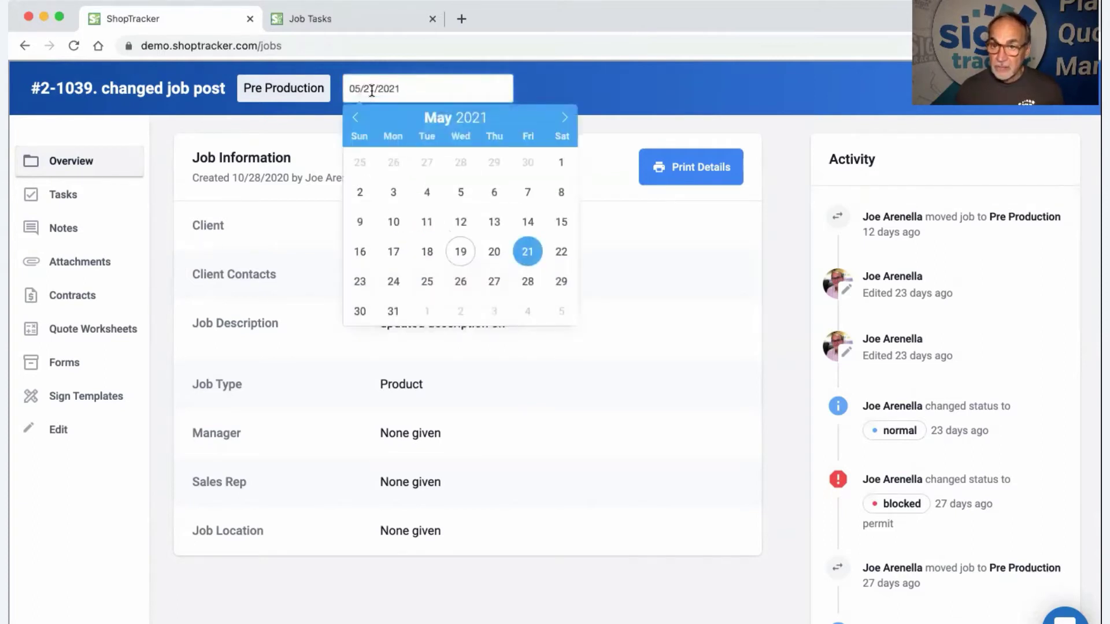
{"action": "left_click", "coordinate": [272, 93]}
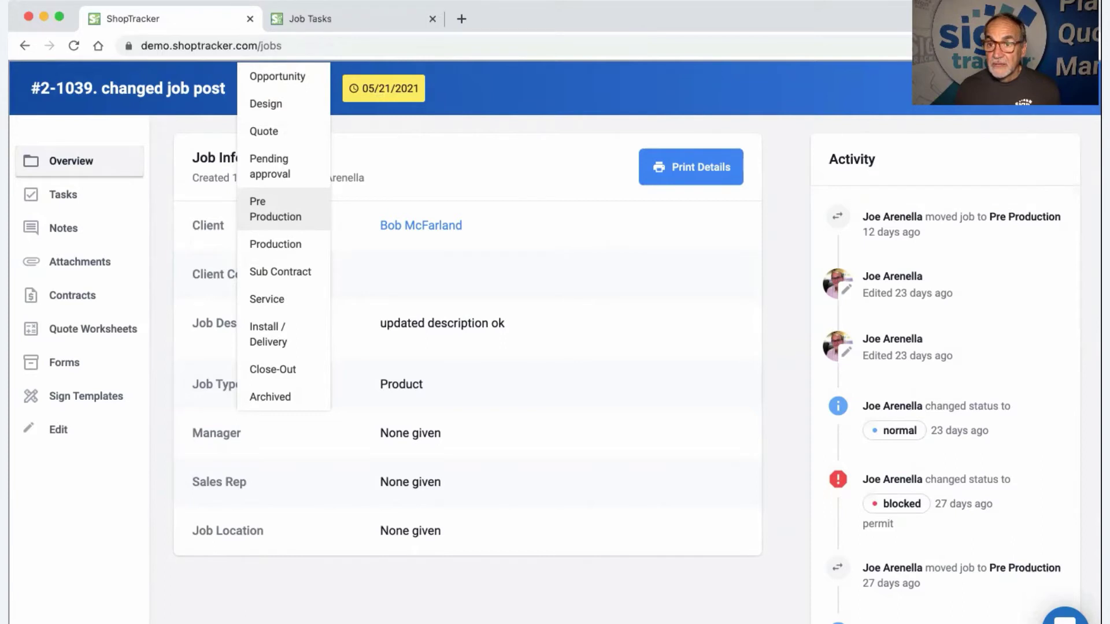
- Put the "changed job post" job on hold with the reason "permits"
{"action": "left_click", "coordinate": [1006, 88]}
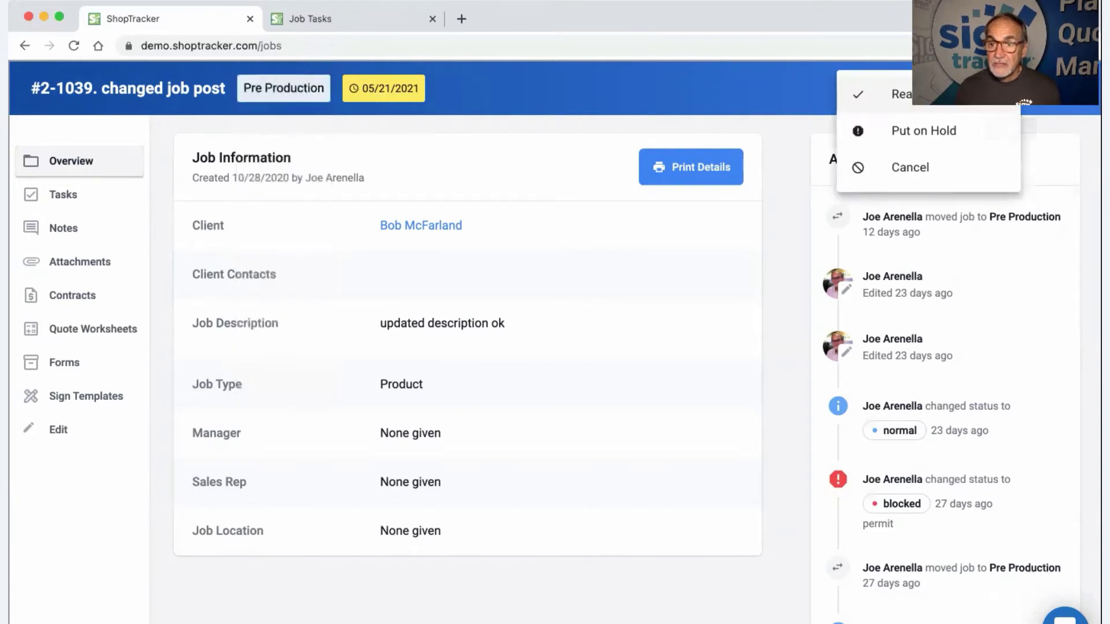
{"action": "left_click", "coordinate": [945, 136]}
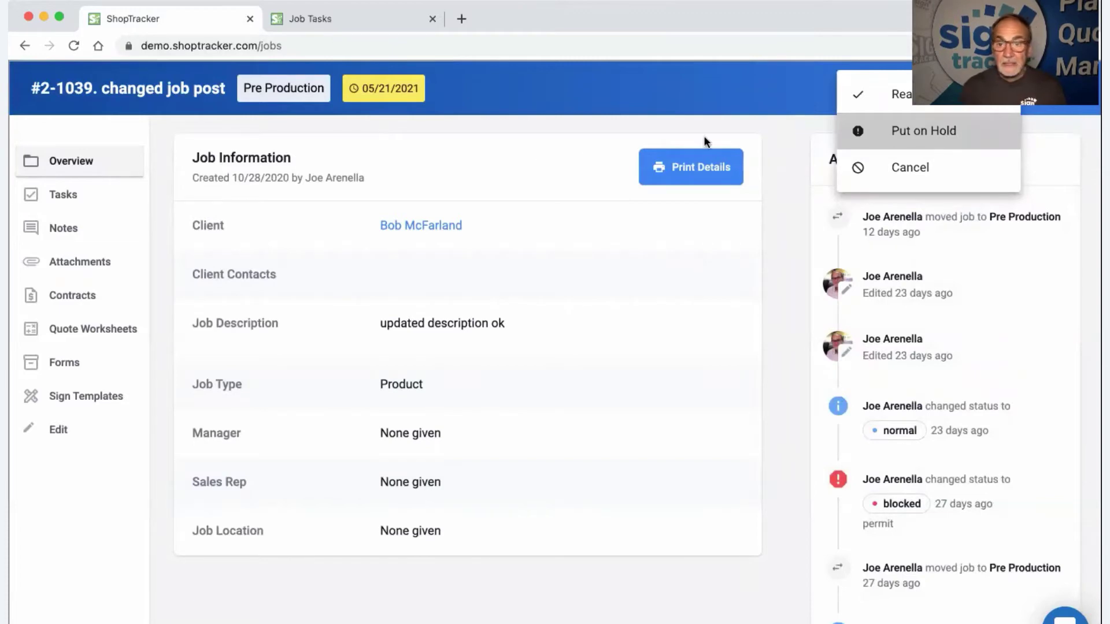
{"action": "left_click", "coordinate": [703, 165]}
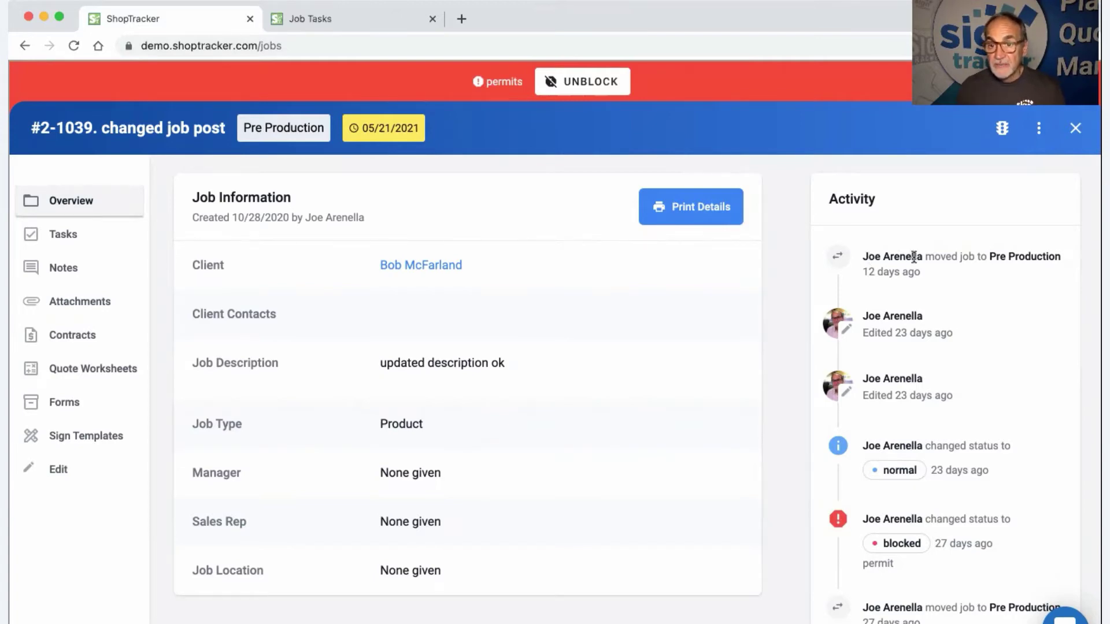
- Read through the activity history of the "changed job post" job
{"action": "scroll", "coordinate": [895, 441], "scroll_direction": "down", "scroll_amount": 4}
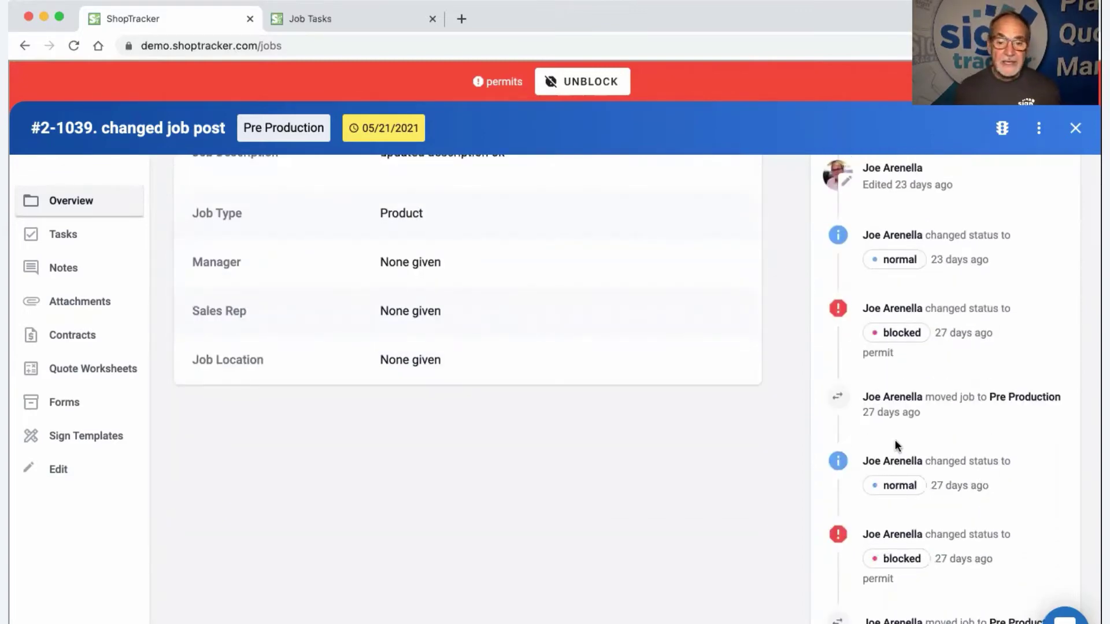
{"action": "scroll", "coordinate": [895, 439], "scroll_direction": "down", "scroll_amount": 5}
{"action": "scroll", "coordinate": [896, 442], "scroll_direction": "up", "scroll_amount": 9}
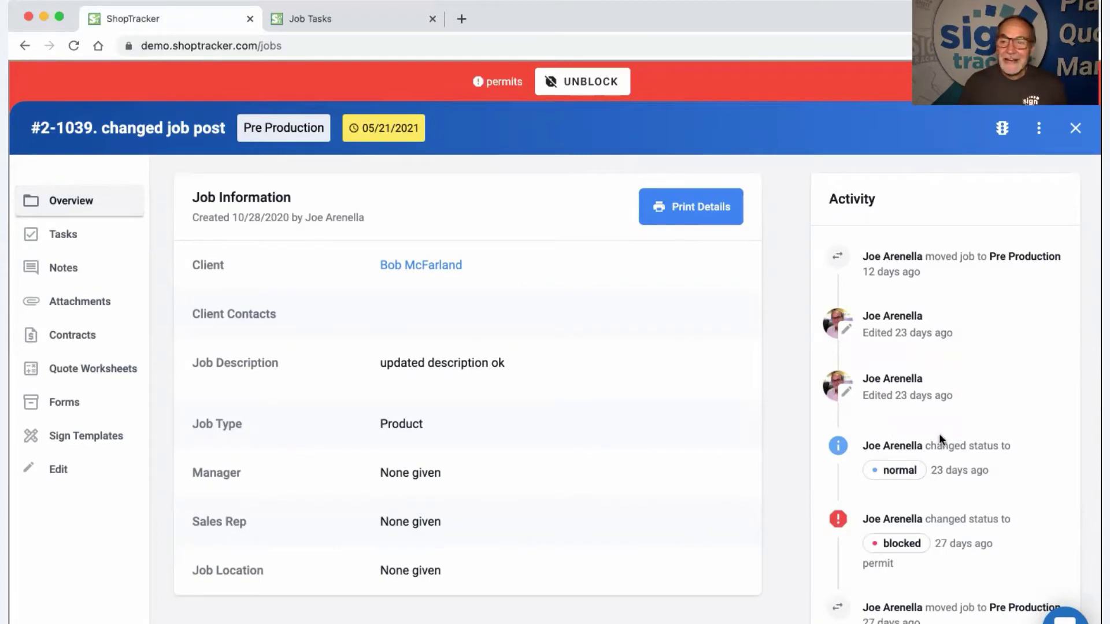
- Unblock the "changed job post" job and open its task list
{"action": "left_click", "coordinate": [586, 82]}
{"action": "left_click", "coordinate": [65, 200]}
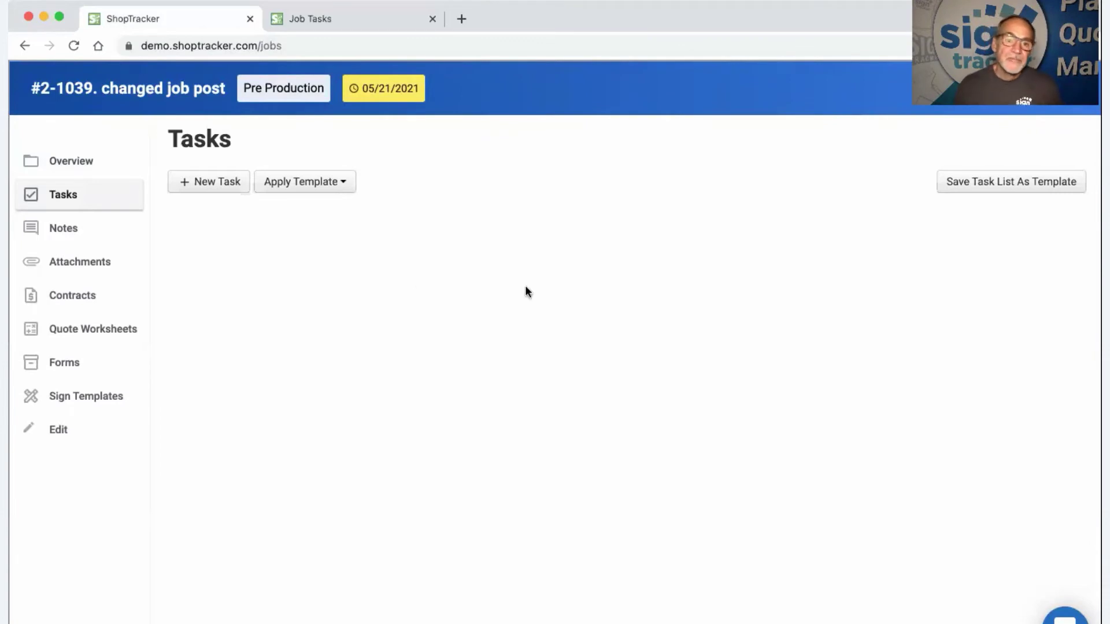
- Apply the Banner task template, then reorder its tasks as Get Proof Approval, Order Banner, Collect Money, Give Banner to Customer
{"action": "left_click", "coordinate": [344, 187]}
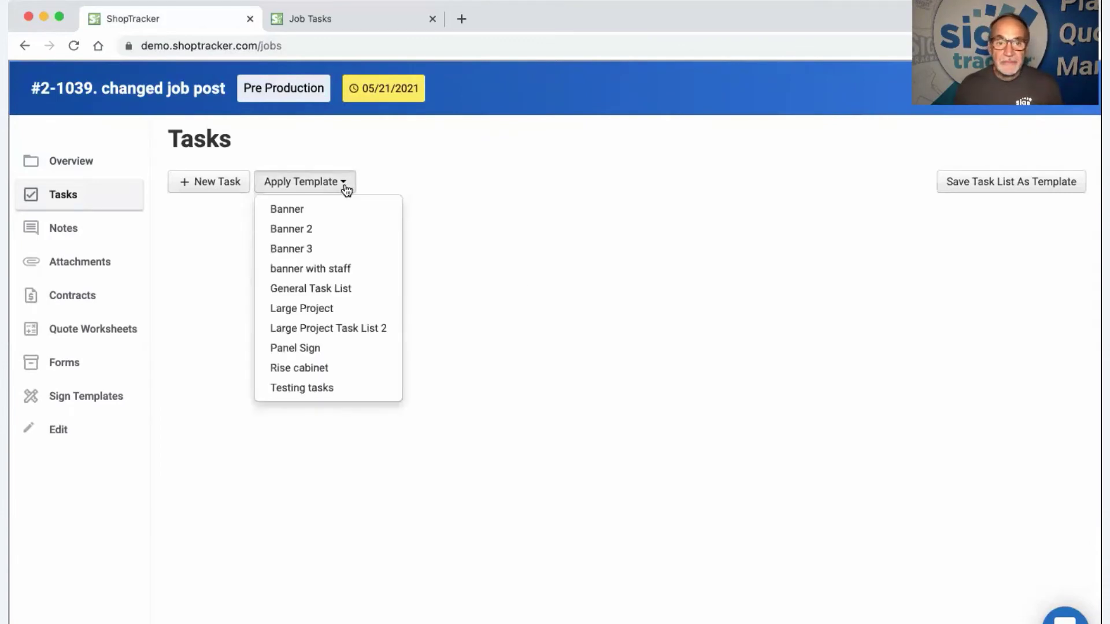
{"action": "left_click", "coordinate": [307, 211]}
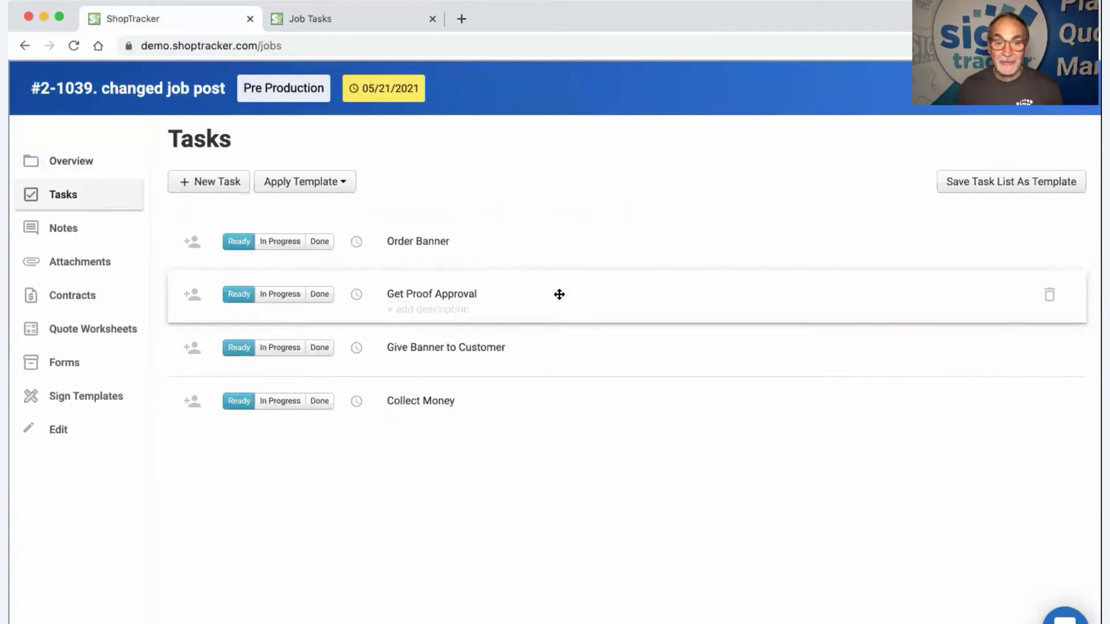
{"action": "left_click_drag", "start_coordinate": [559, 294], "coordinate": [554, 232]}
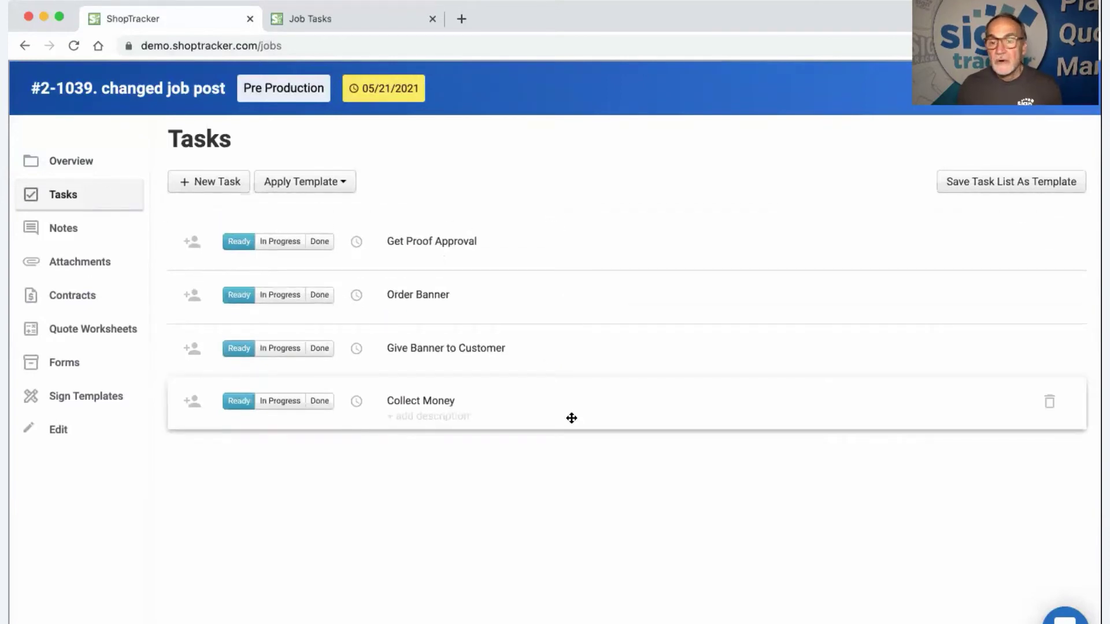
{"action": "left_click_drag", "start_coordinate": [571, 418], "coordinate": [576, 338]}
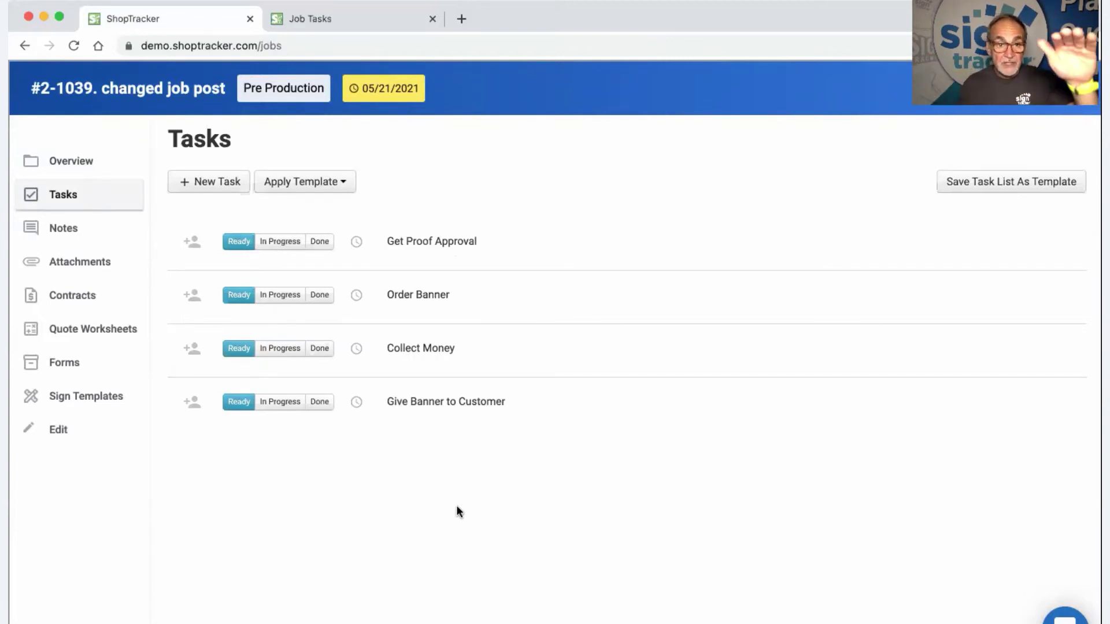
- Add a "follow up on quote" task with the description "hello" and move it directly below Get Proof Approval
{"action": "left_click", "coordinate": [215, 183]}
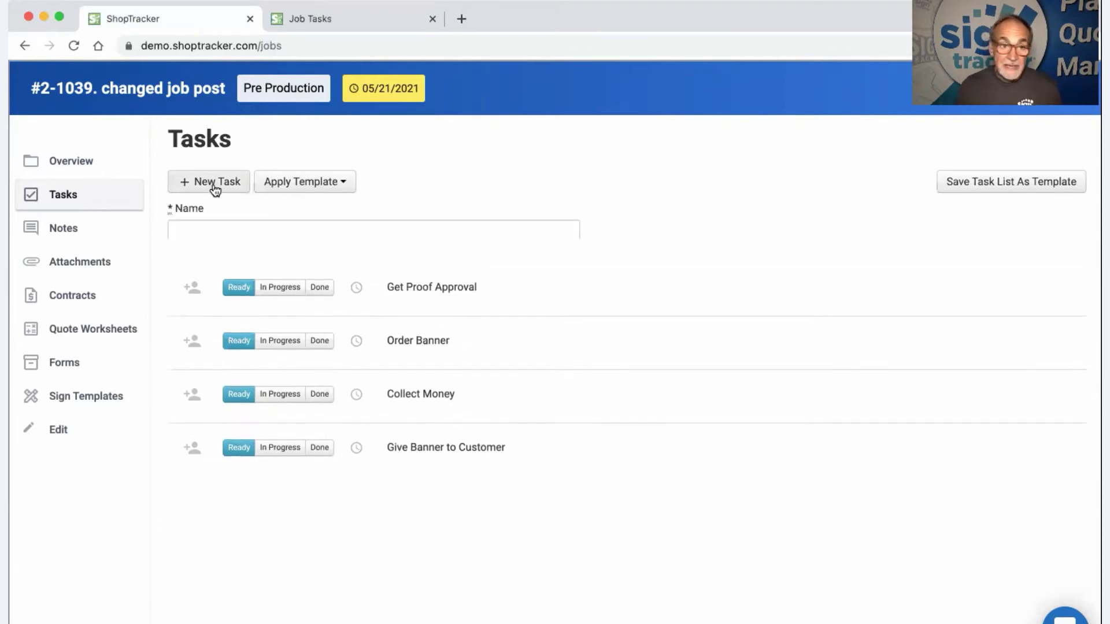
{"action": "left_click", "coordinate": [222, 229]}
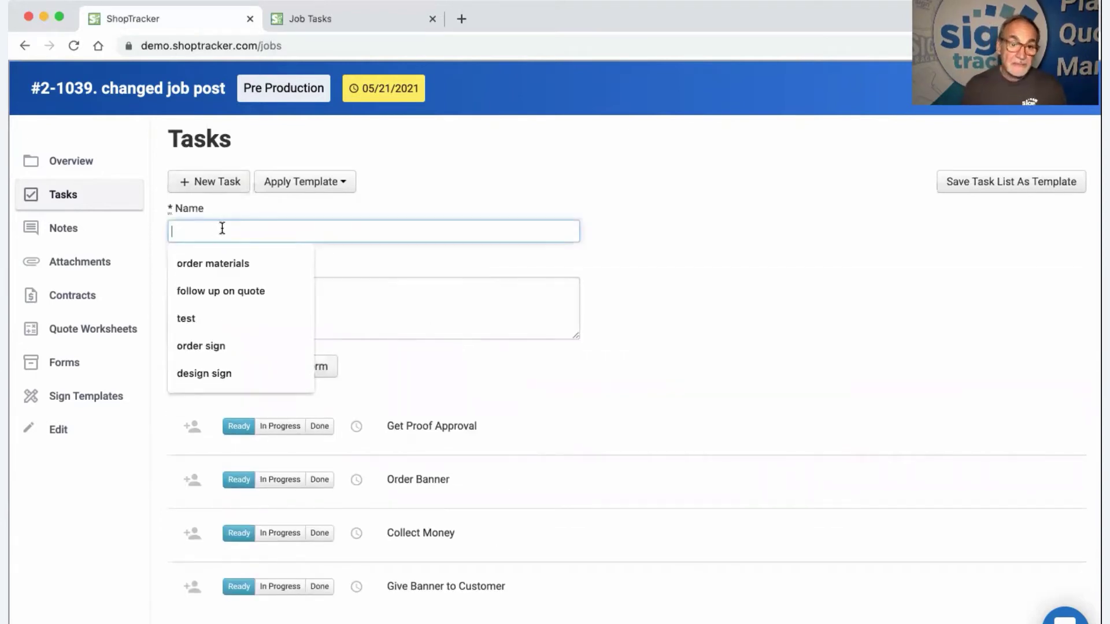
{"action": "left_click", "coordinate": [228, 290]}
{"action": "left_click", "coordinate": [229, 290]}
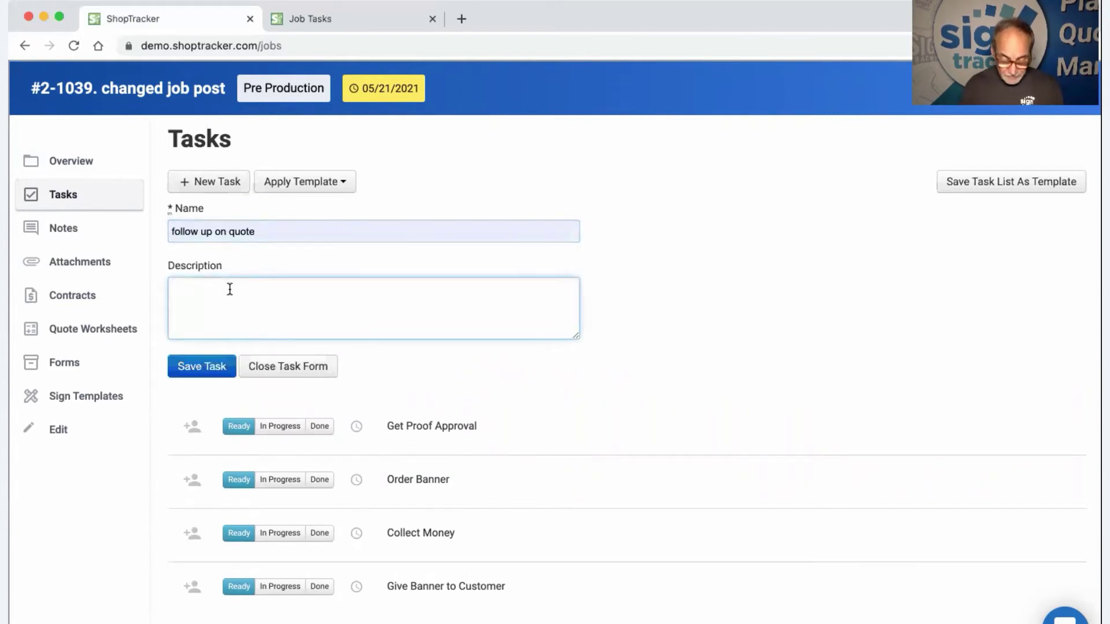
{"action": "type", "text": "hello"}
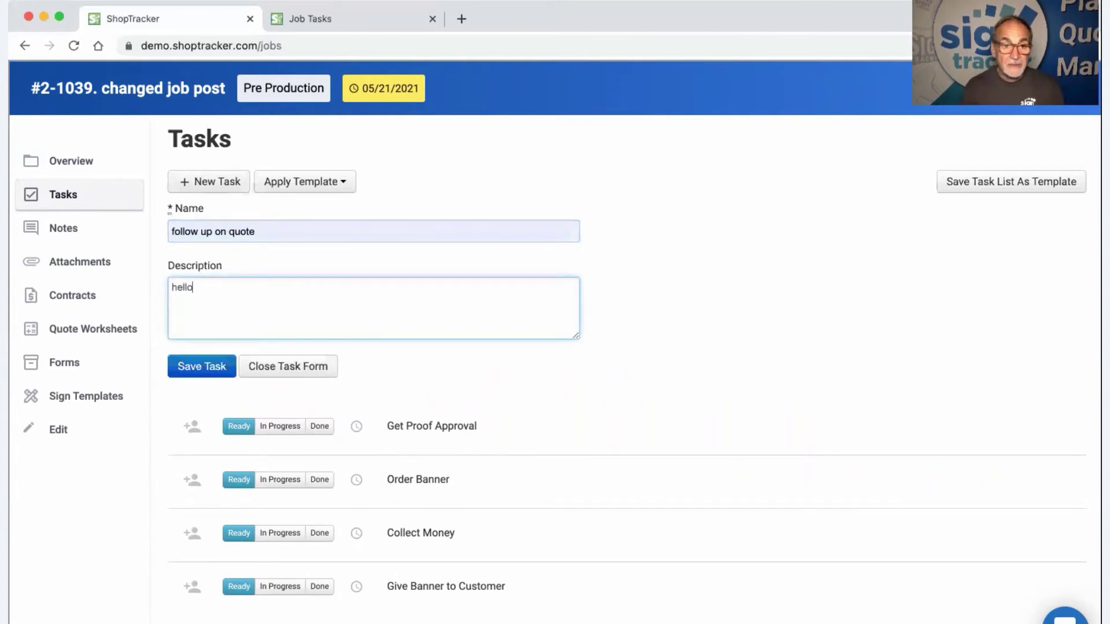
{"action": "left_click", "coordinate": [209, 366]}
{"action": "scroll", "coordinate": [419, 457], "scroll_direction": "down", "scroll_amount": 1}
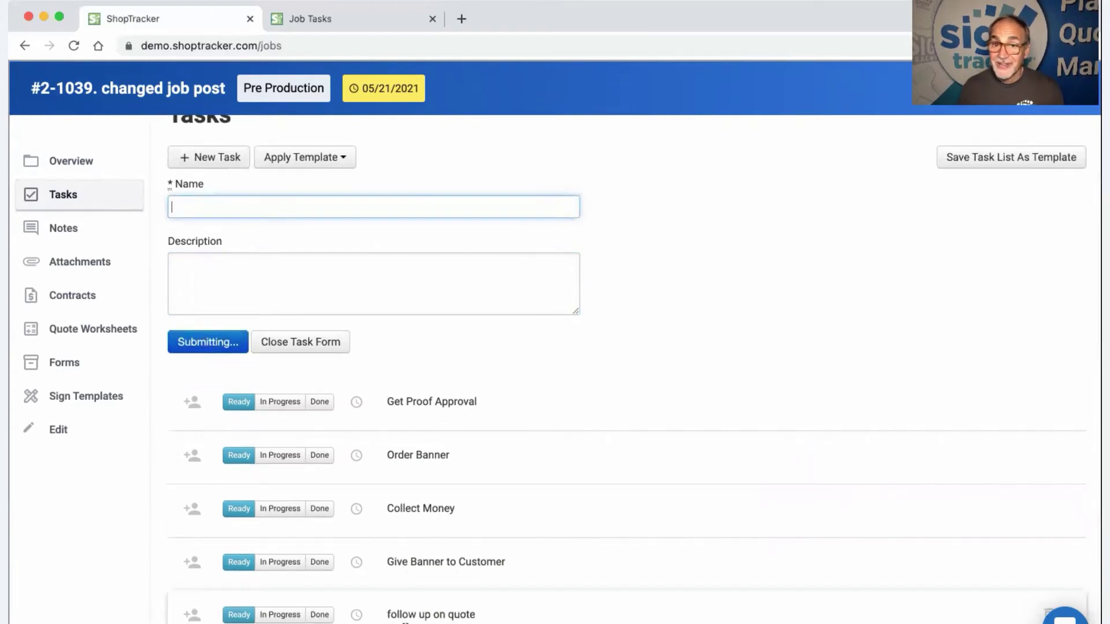
{"action": "left_click_drag", "start_coordinate": [518, 620], "coordinate": [518, 461]}
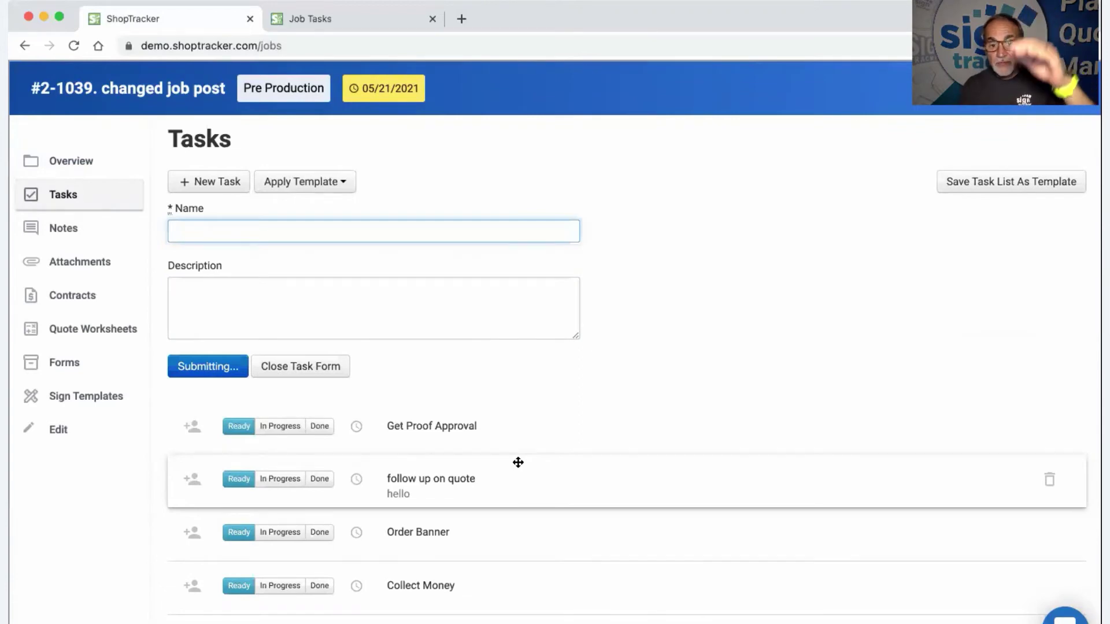
- Save the revised task list as a template over the existing Banner template
{"action": "left_click", "coordinate": [999, 181]}
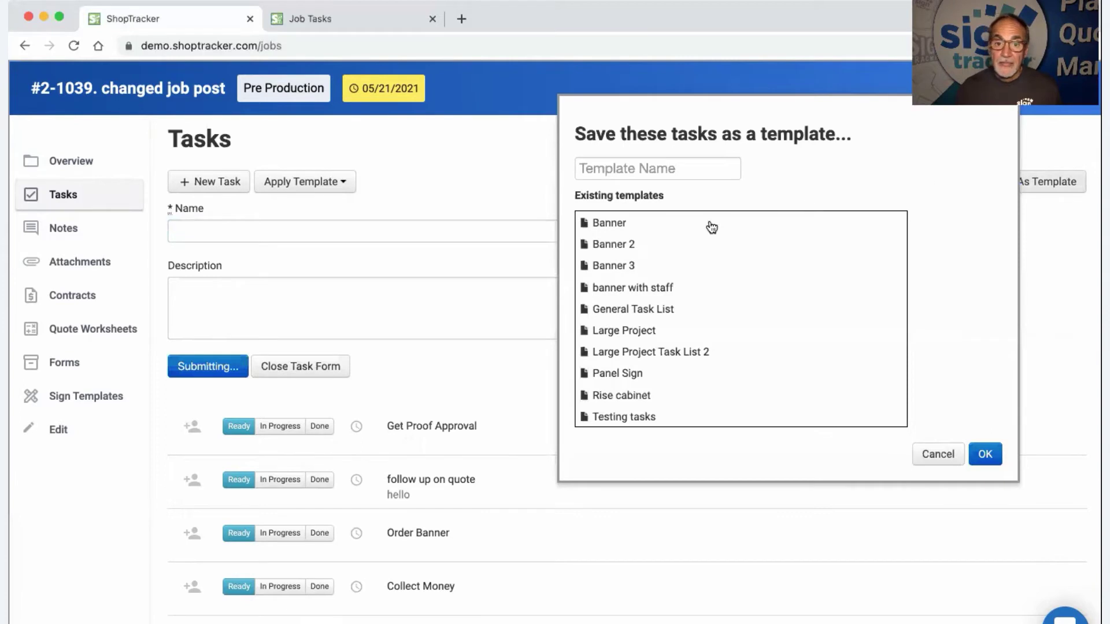
{"action": "left_click", "coordinate": [622, 228]}
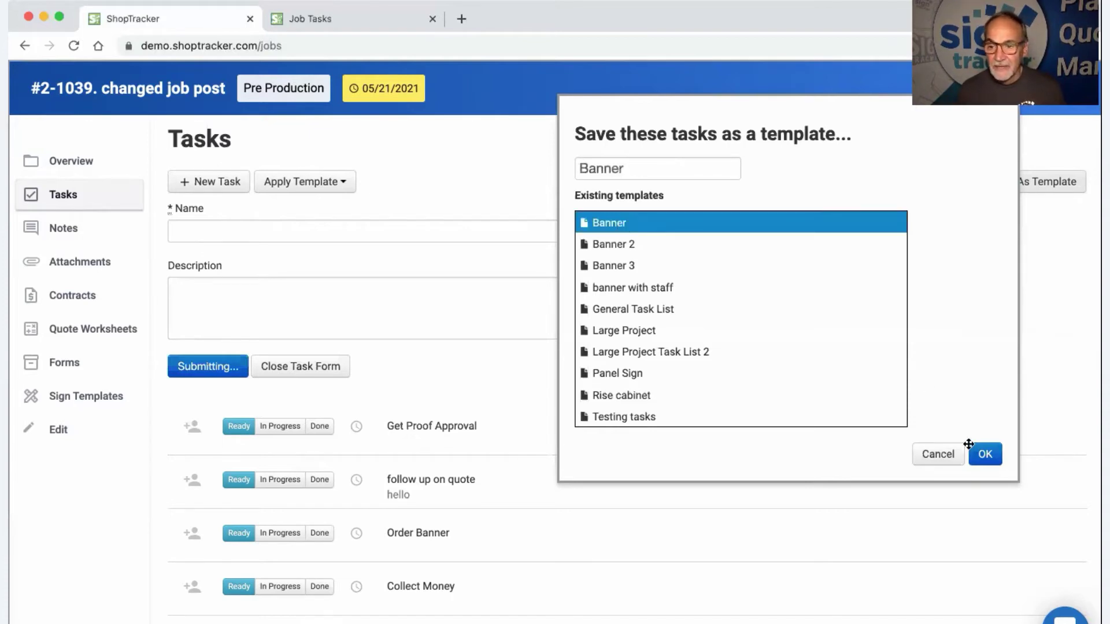
{"action": "left_click", "coordinate": [986, 457]}
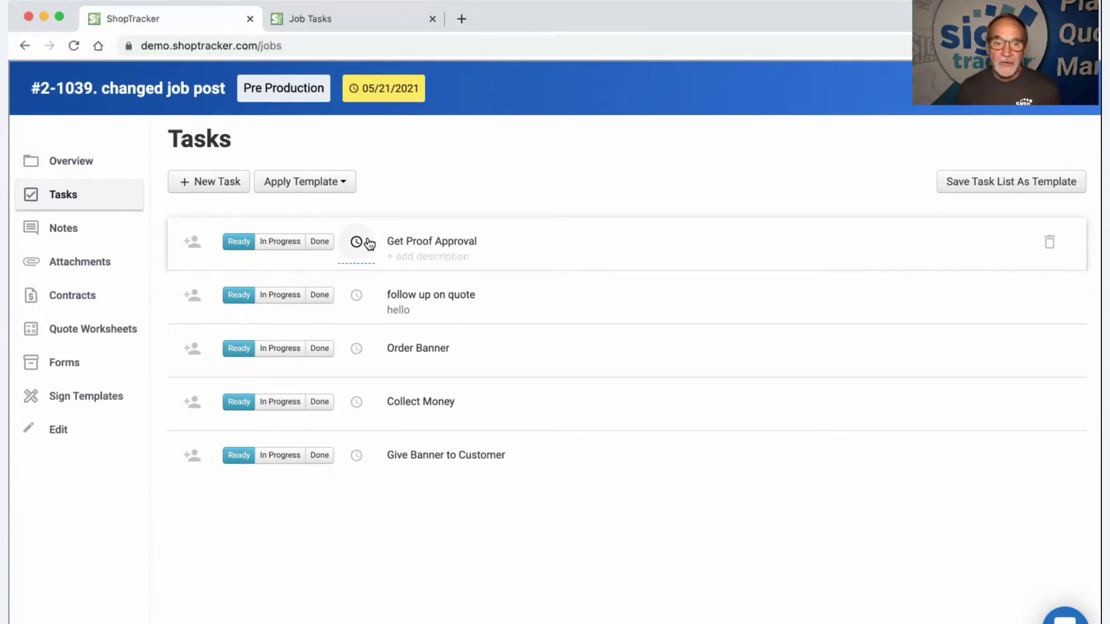
- Assign the Get Proof Approval and follow up on quote tasks to the same employee
{"action": "left_click", "coordinate": [193, 241]}
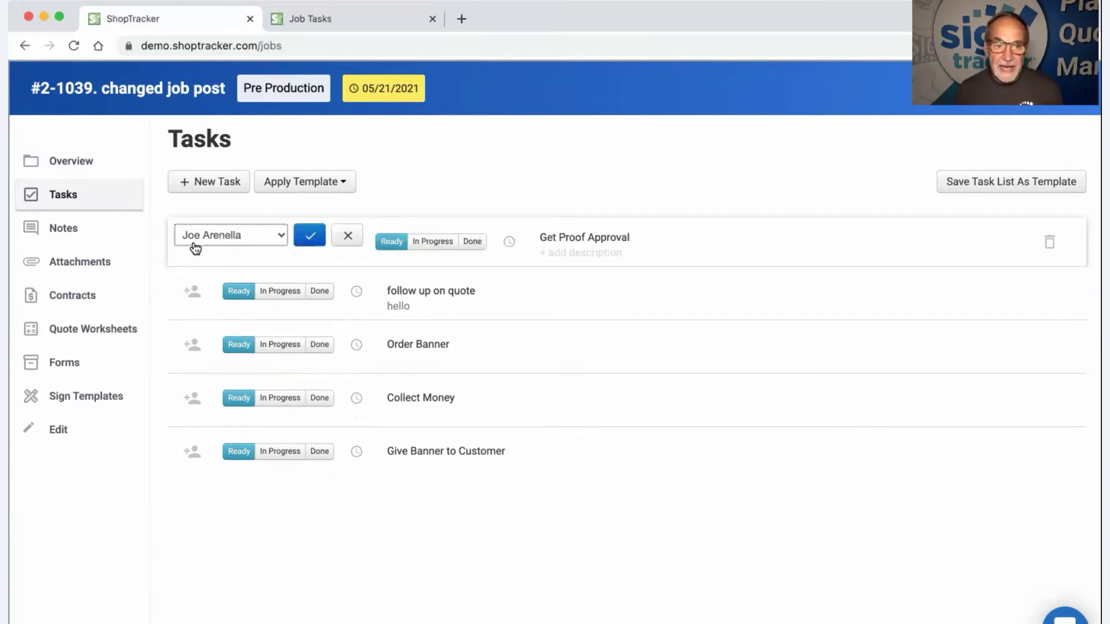
{"action": "left_click", "coordinate": [199, 235]}
{"action": "left_click", "coordinate": [204, 253]}
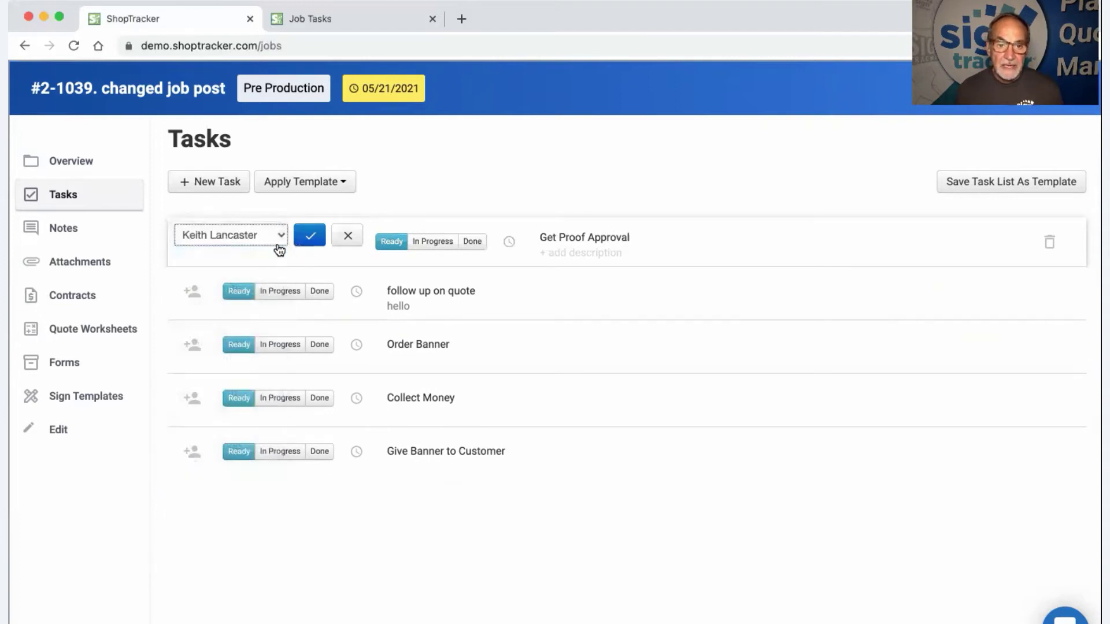
{"action": "left_click", "coordinate": [302, 236]}
{"action": "left_click", "coordinate": [196, 292]}
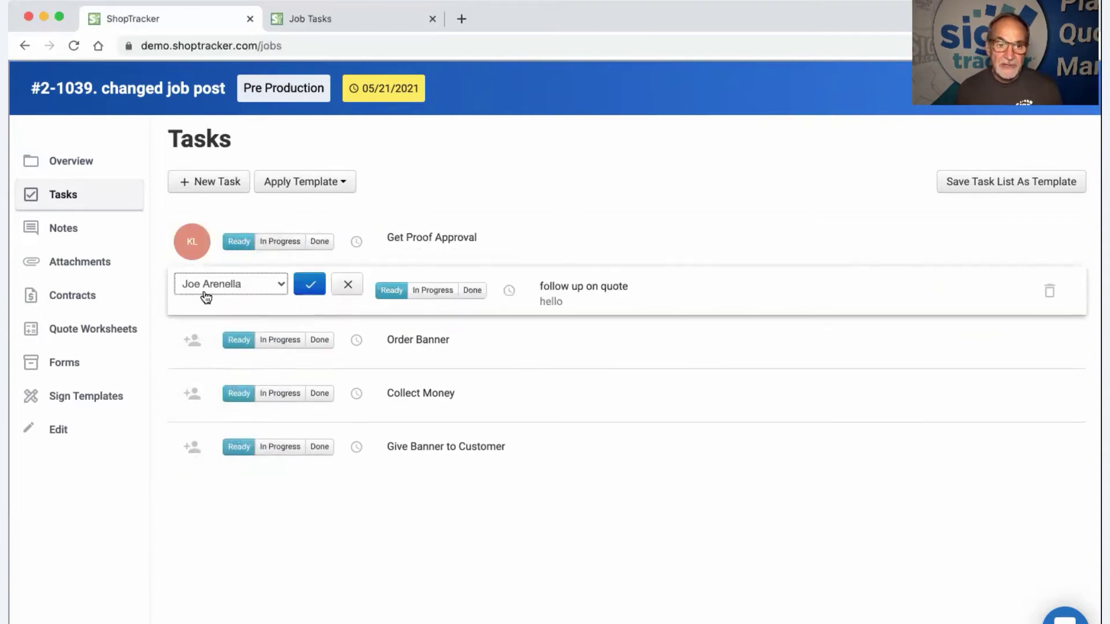
{"action": "left_click", "coordinate": [236, 292]}
{"action": "left_click", "coordinate": [234, 300]}
{"action": "left_click", "coordinate": [308, 286]}
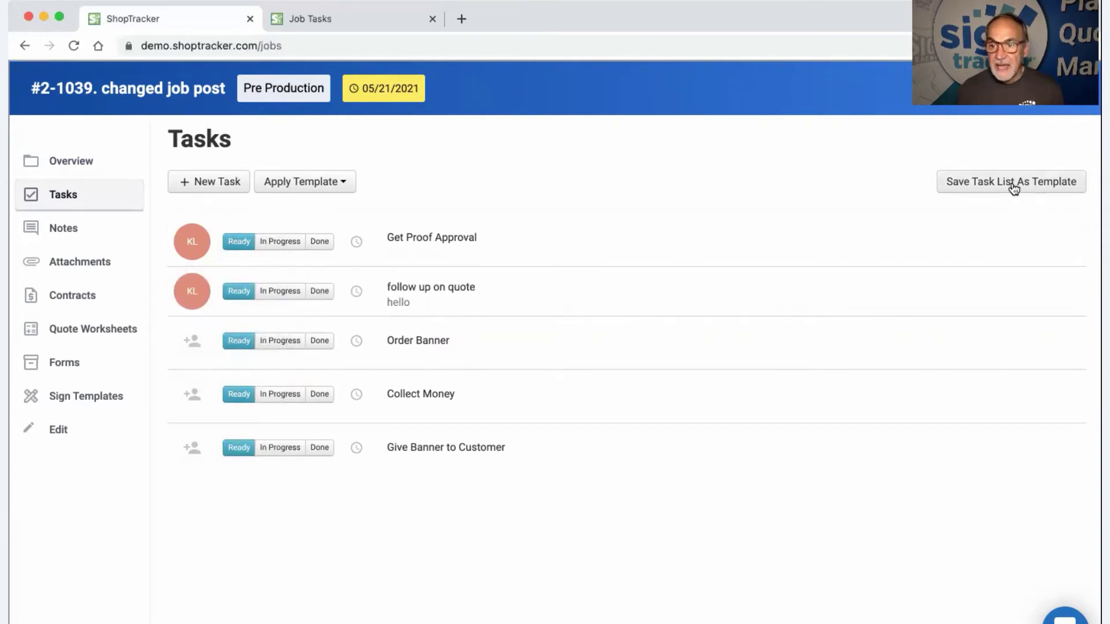
- Choose the existing "banner with staff" template as the target for saving the task list with its assigned staff
{"action": "left_click", "coordinate": [1014, 189]}
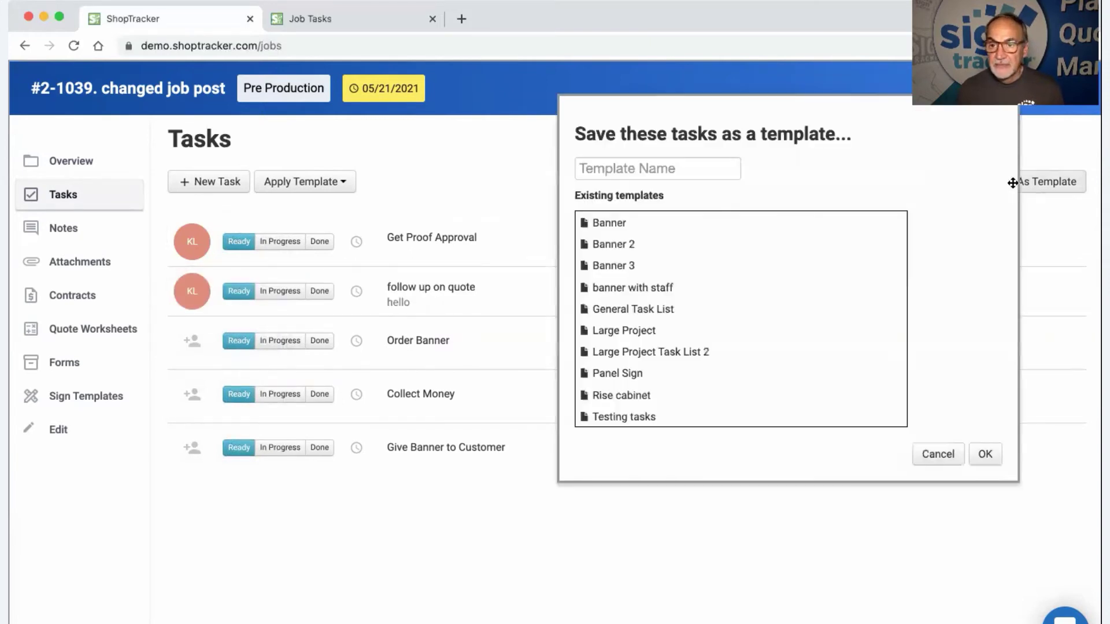
{"action": "left_click", "coordinate": [643, 286]}
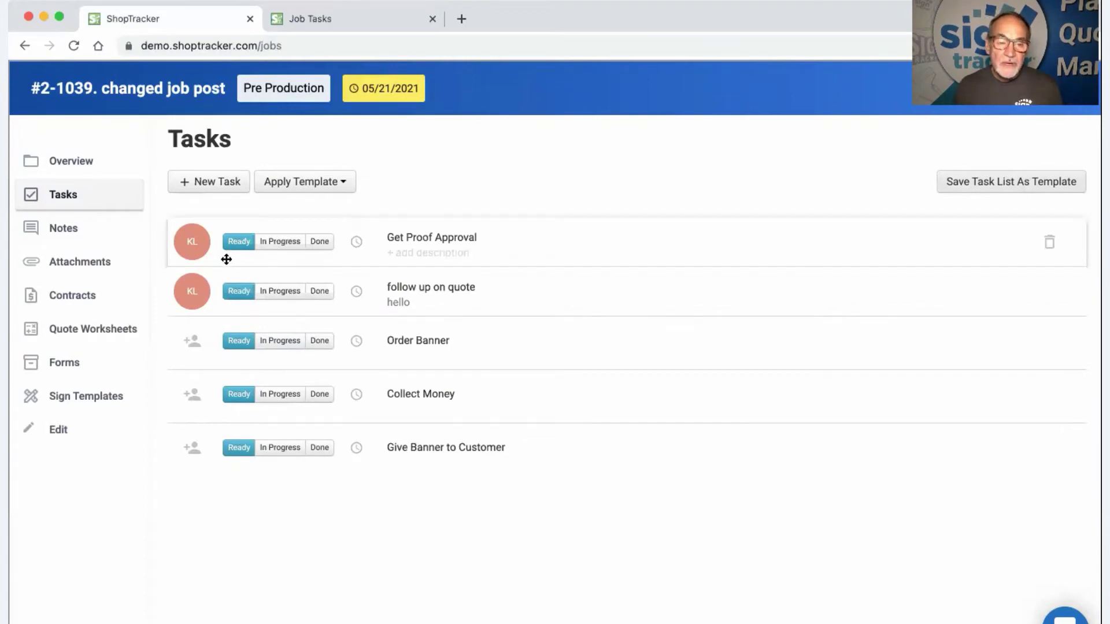
- Set the due date of the Get Proof Approval task to 2021-05-19
{"action": "left_click", "coordinate": [356, 241]}
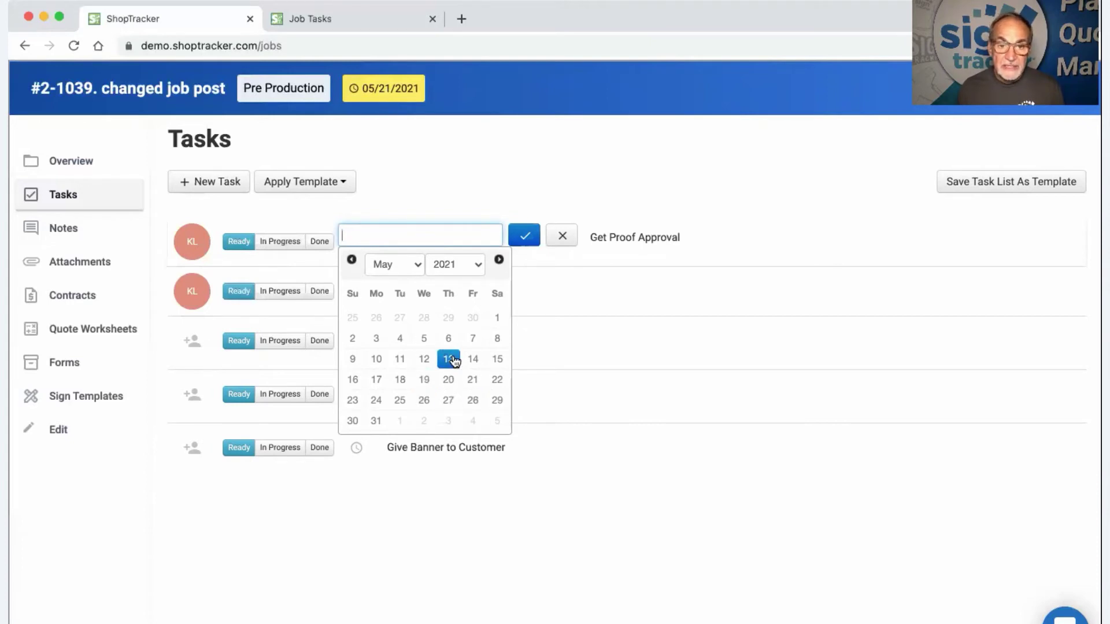
{"action": "left_click", "coordinate": [421, 382]}
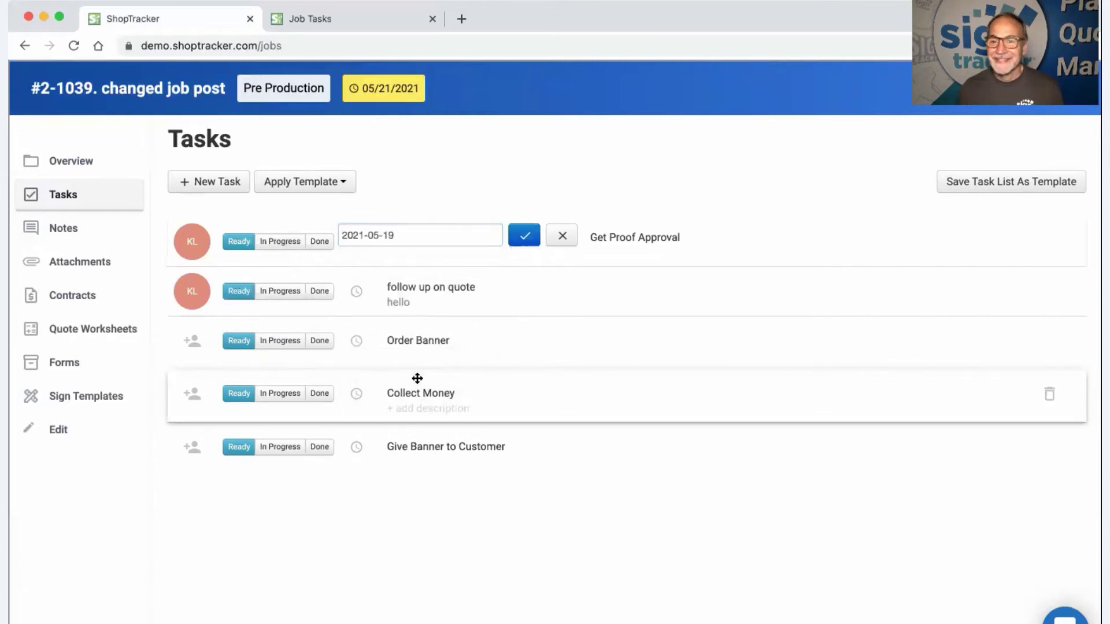
{"action": "left_click", "coordinate": [527, 232]}
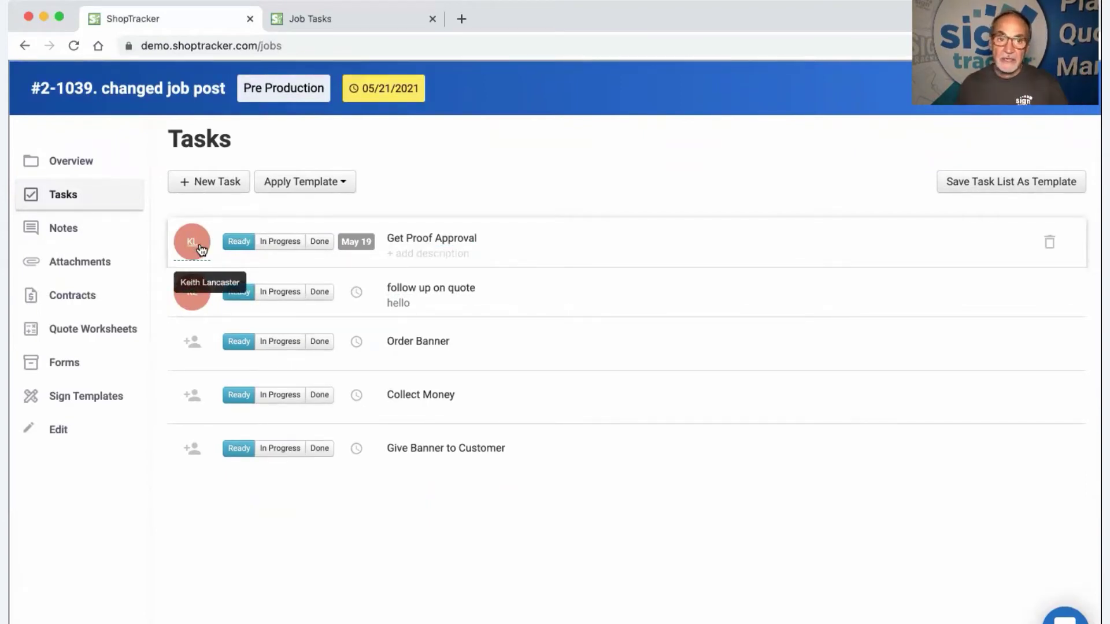
- Look through the Job Tasks page listing one employee's unfinished tasks across all jobs
{"action": "left_click", "coordinate": [358, 19]}
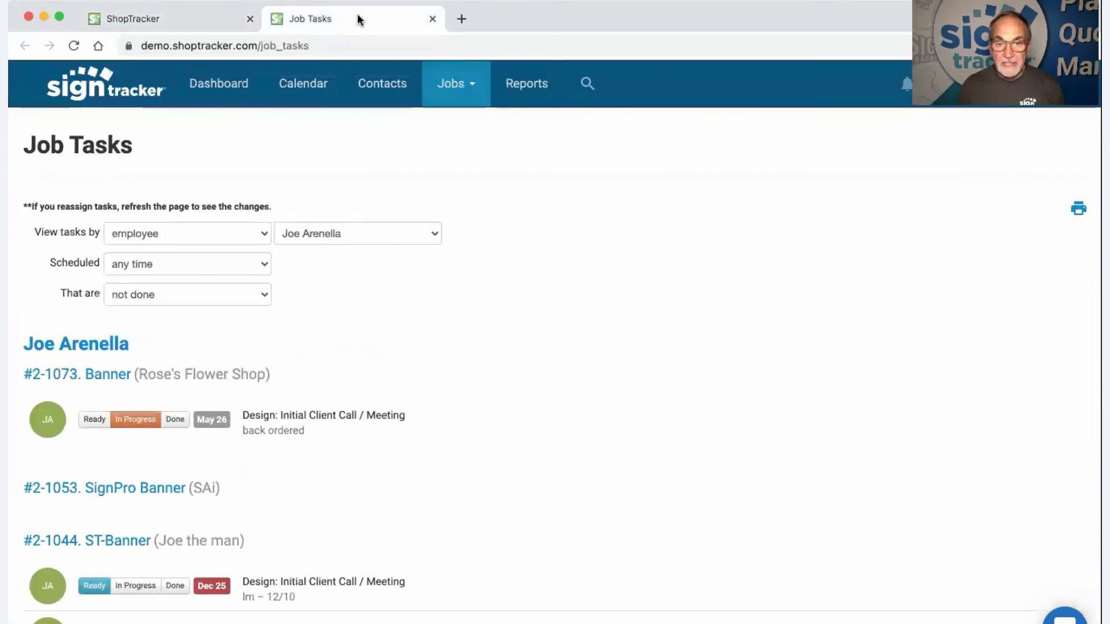
{"action": "left_click", "coordinate": [463, 85]}
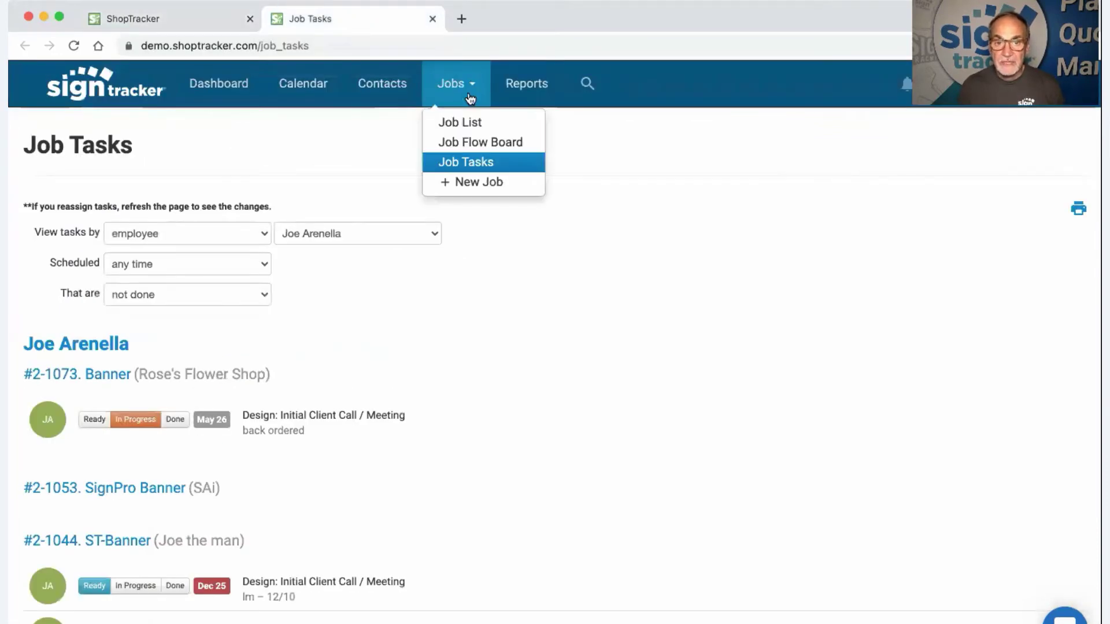
{"action": "left_click", "coordinate": [369, 139]}
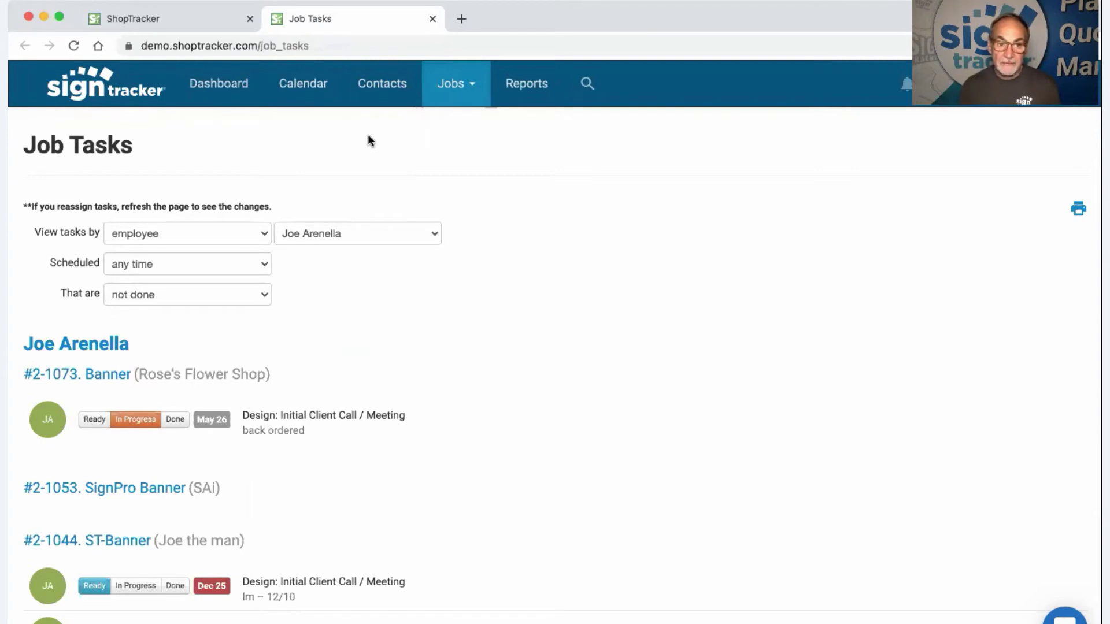
{"action": "scroll", "coordinate": [231, 354], "scroll_direction": "down", "scroll_amount": 5}
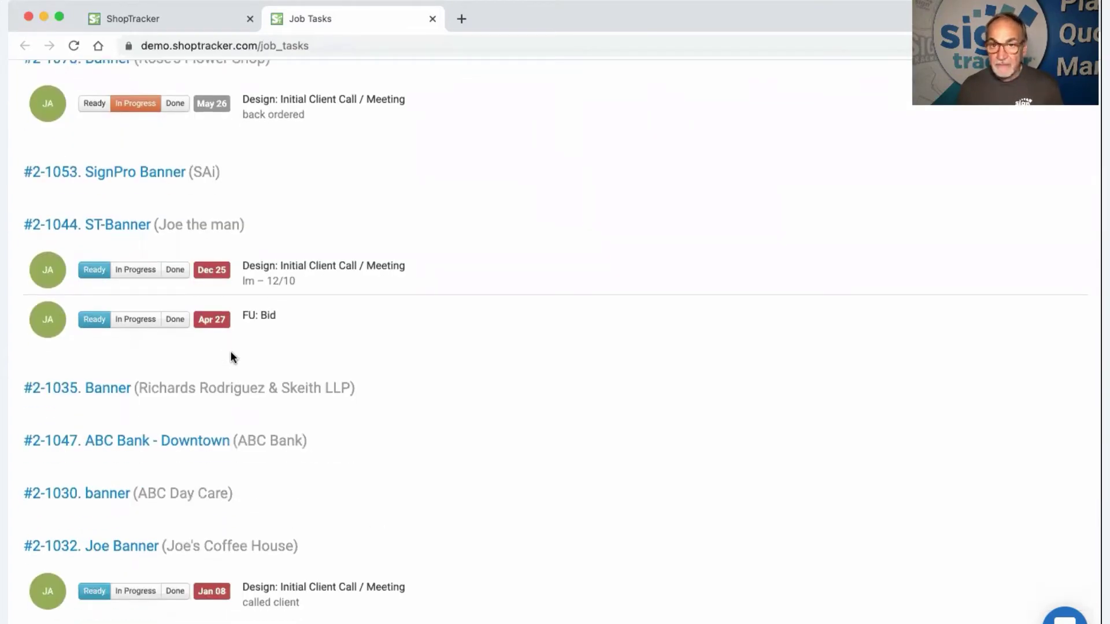
{"action": "scroll", "coordinate": [230, 352], "scroll_direction": "up", "scroll_amount": 5}
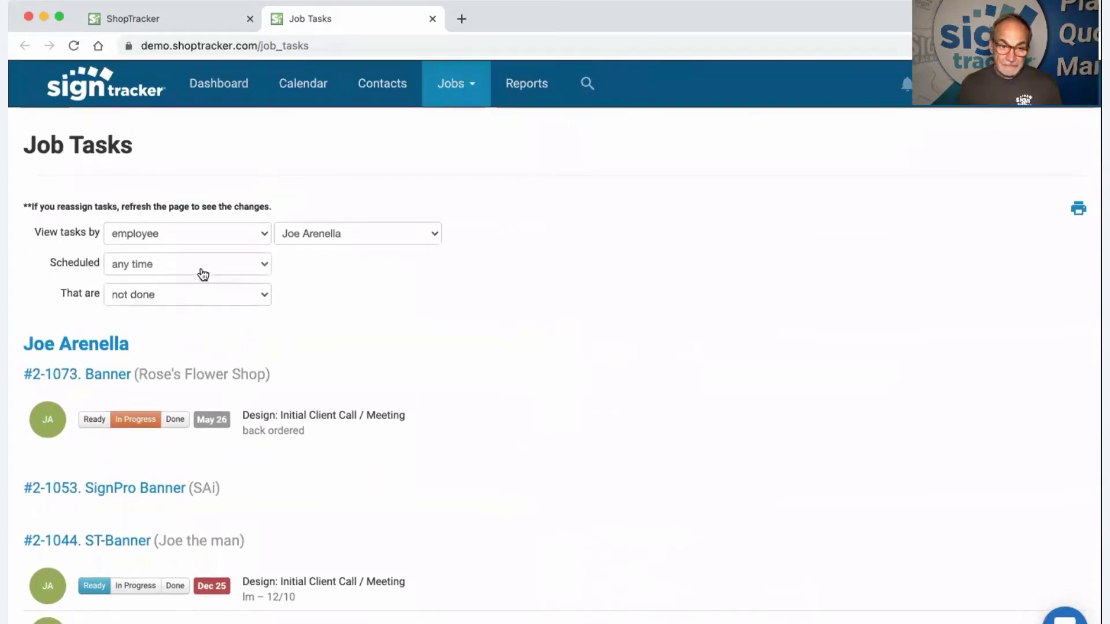
- View the schedule, employee and grouping filter choices of the Job Tasks page without changing them
{"action": "left_click", "coordinate": [203, 274]}
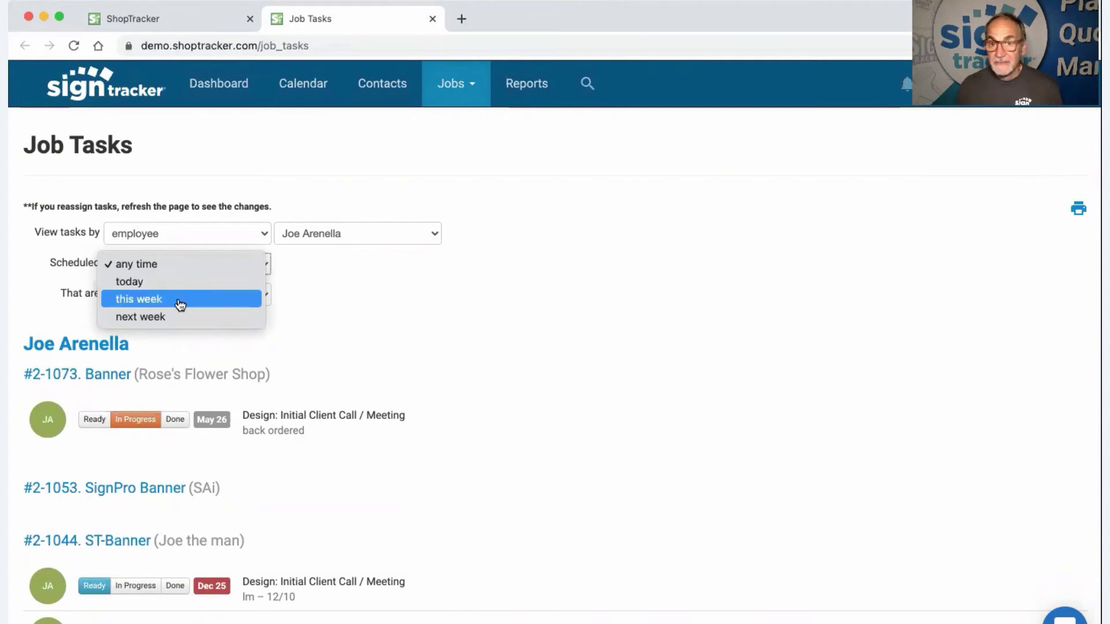
{"action": "left_click", "coordinate": [400, 310]}
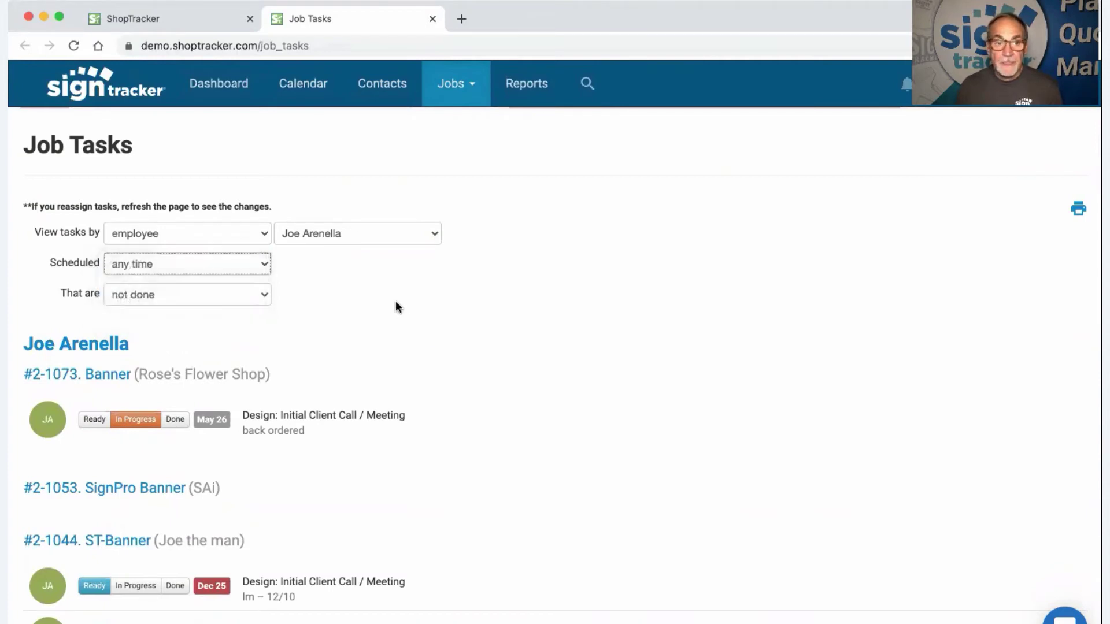
{"action": "left_click", "coordinate": [357, 240]}
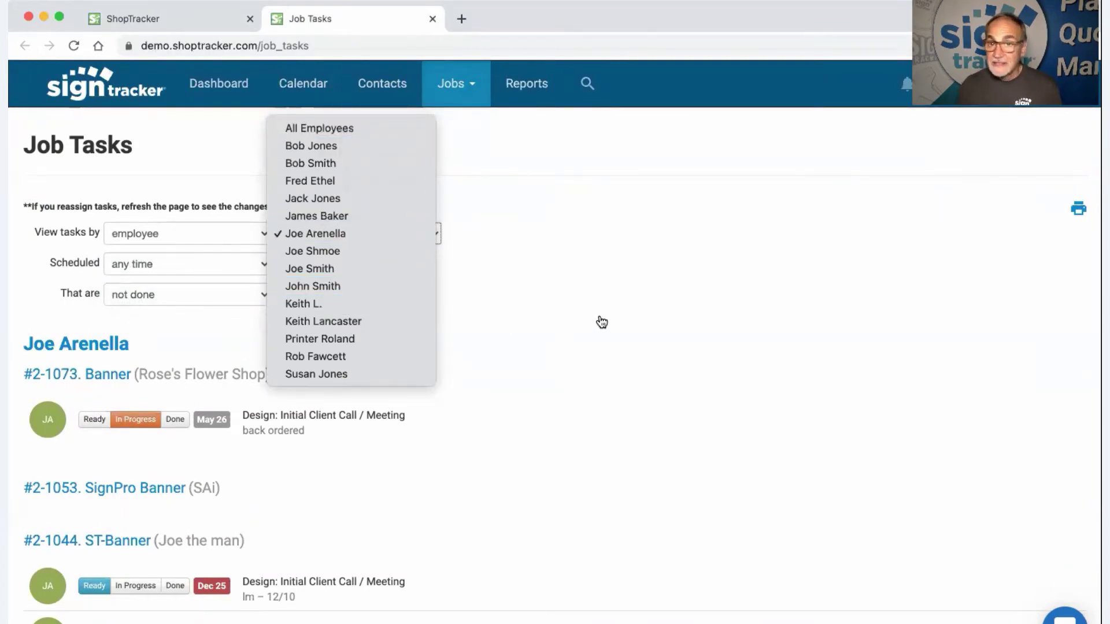
{"action": "left_click", "coordinate": [601, 322]}
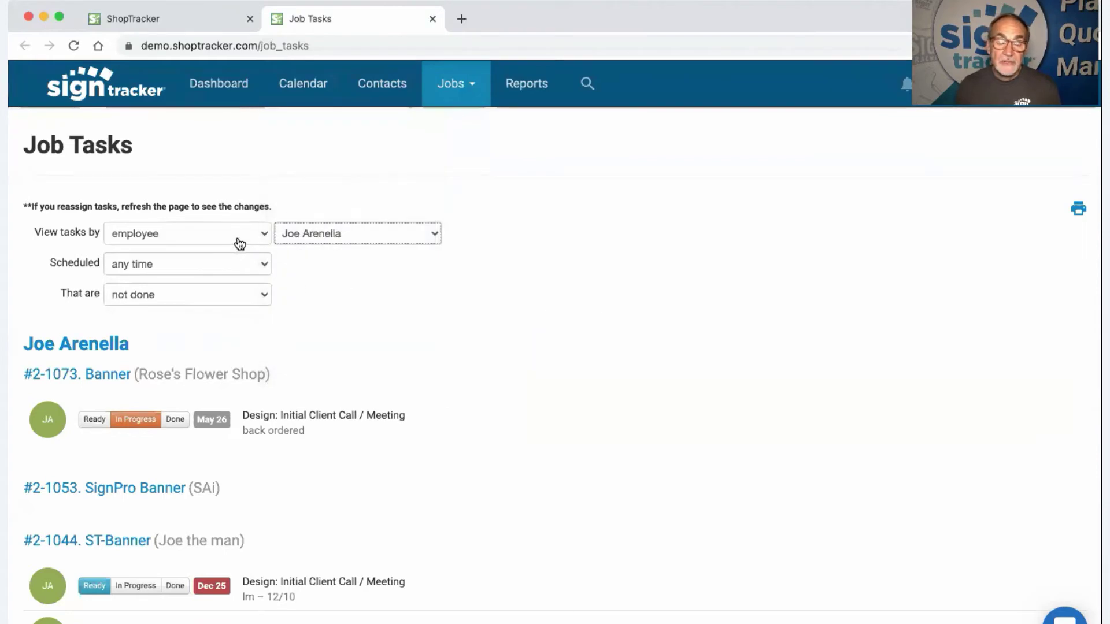
{"action": "left_click", "coordinate": [240, 244]}
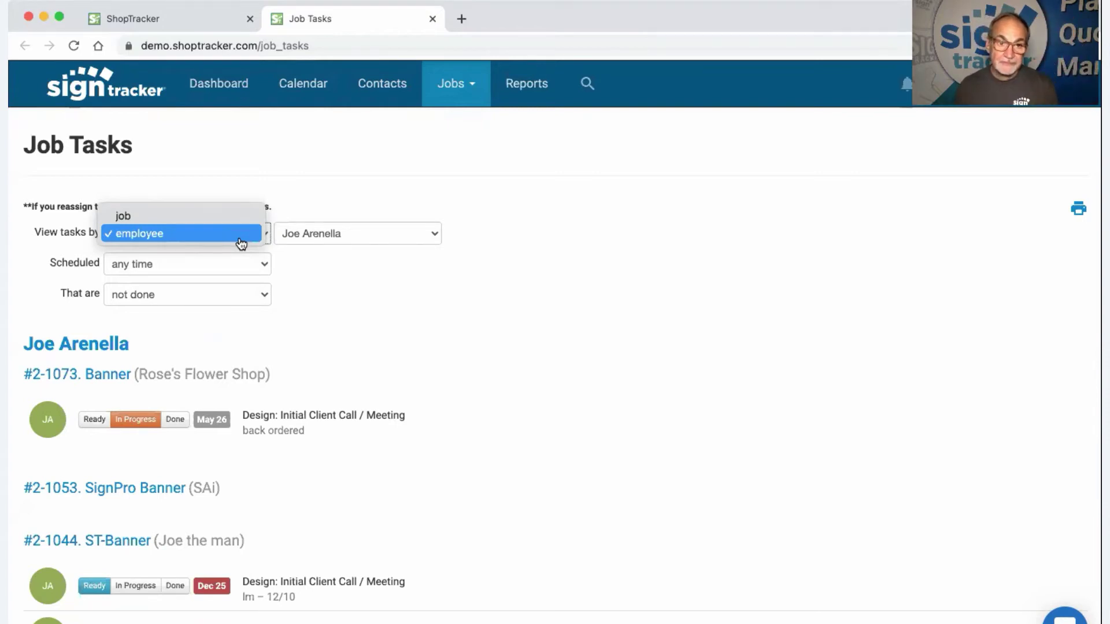
{"action": "left_click", "coordinate": [541, 286]}
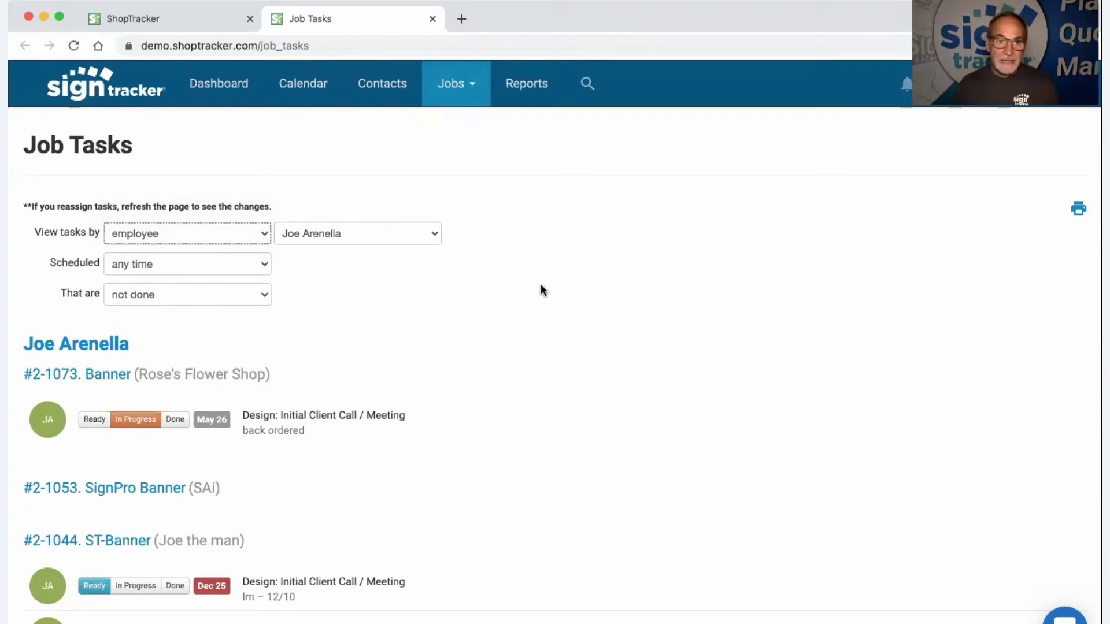
- Return to the "changed job post" job and open its notes
{"action": "left_click", "coordinate": [177, 19]}
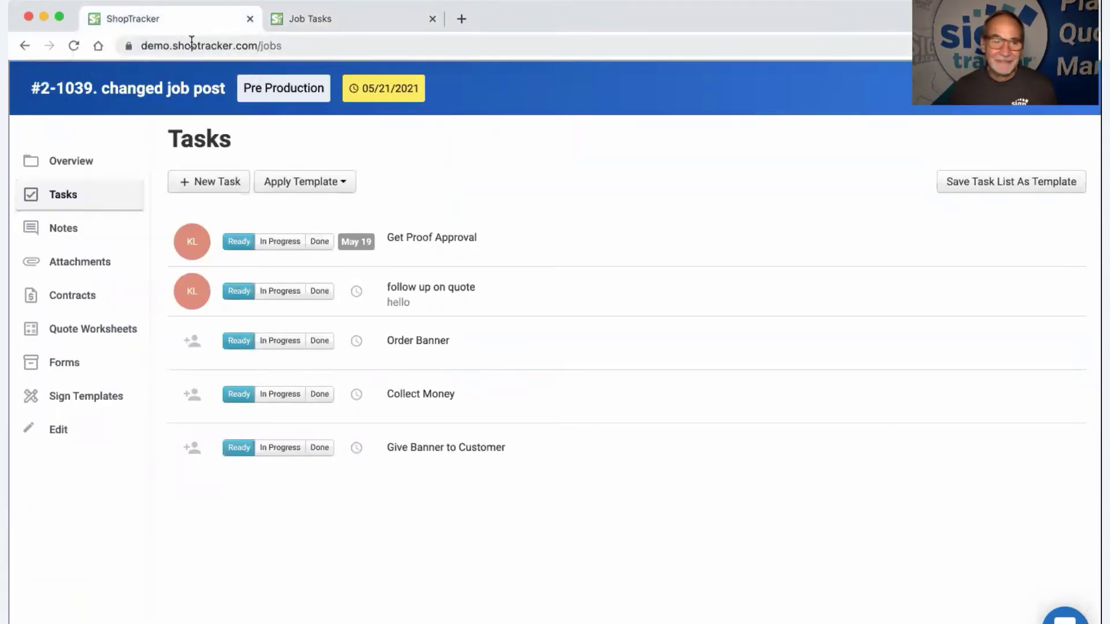
{"action": "left_click", "coordinate": [81, 230]}
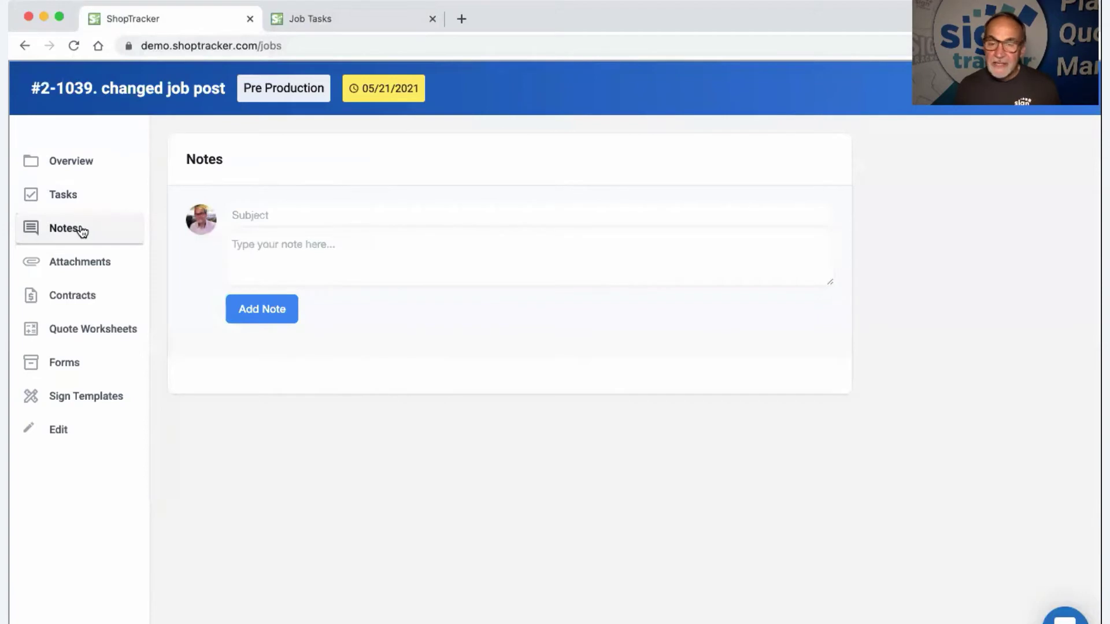
- Add a note with the subject "color approval" and the text "hello" to the job
{"action": "left_click", "coordinate": [268, 216]}
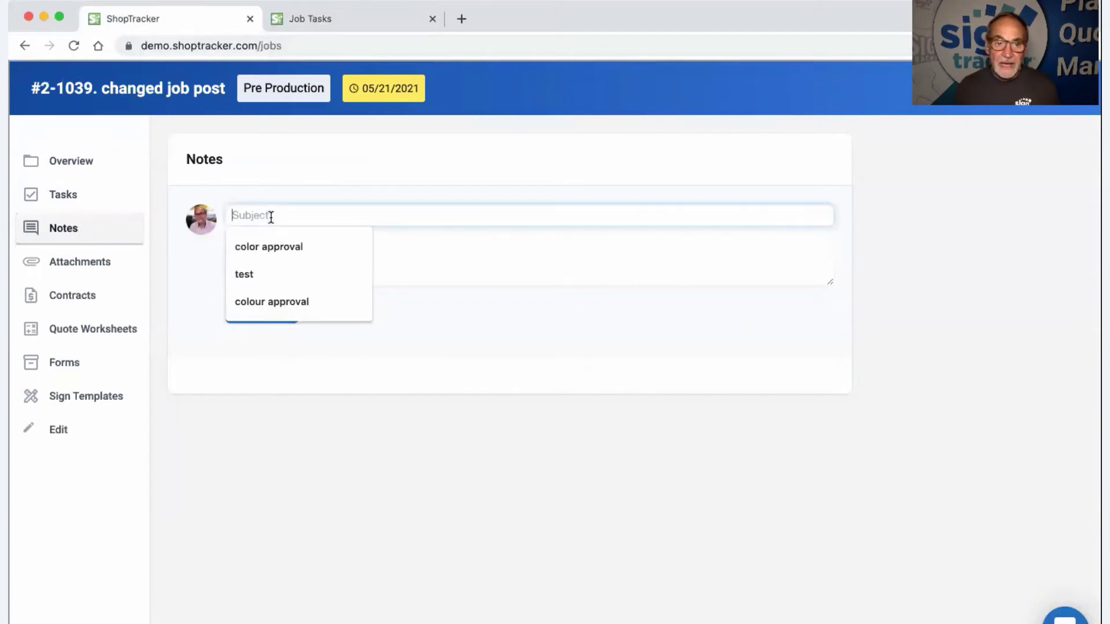
{"action": "left_click", "coordinate": [265, 248]}
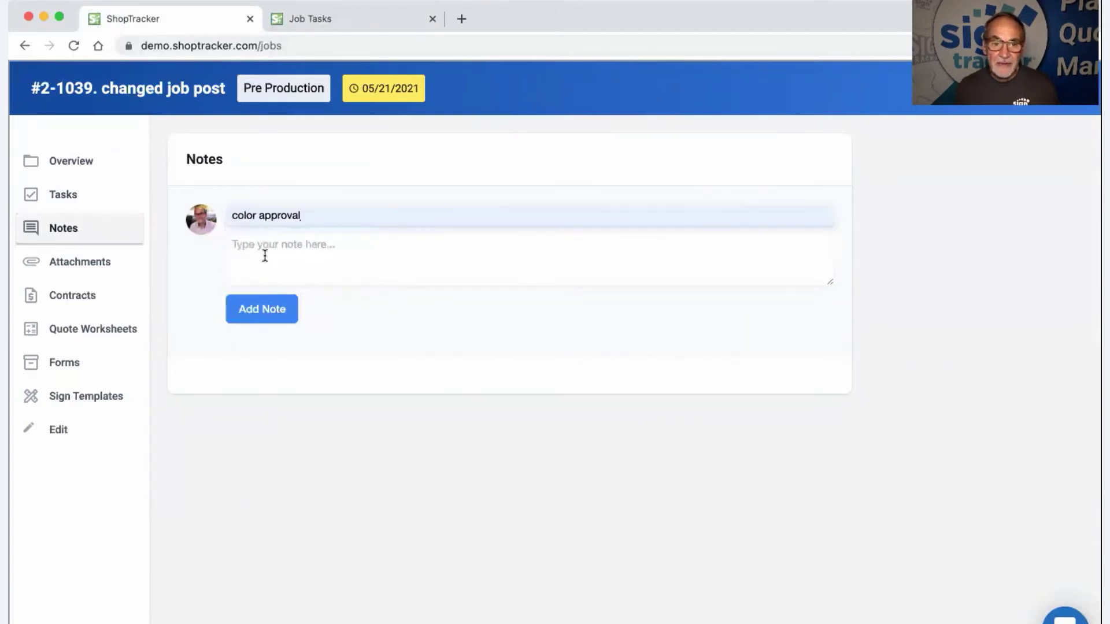
{"action": "left_click", "coordinate": [265, 255]}
{"action": "type", "text": "hell"}
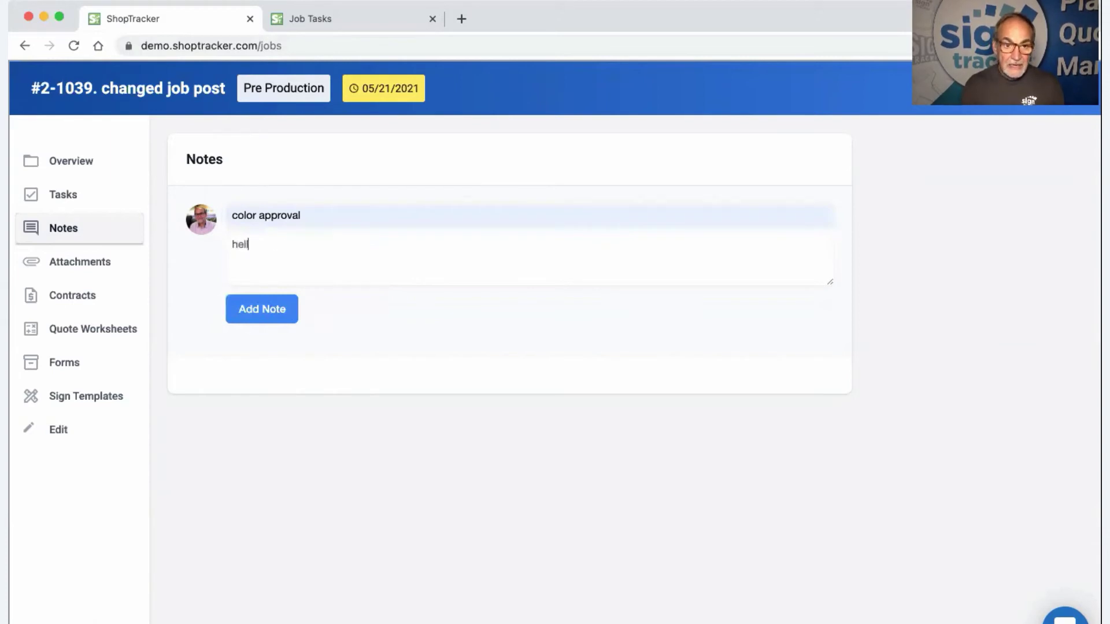
{"action": "type", "text": "o"}
{"action": "left_click", "coordinate": [288, 315]}
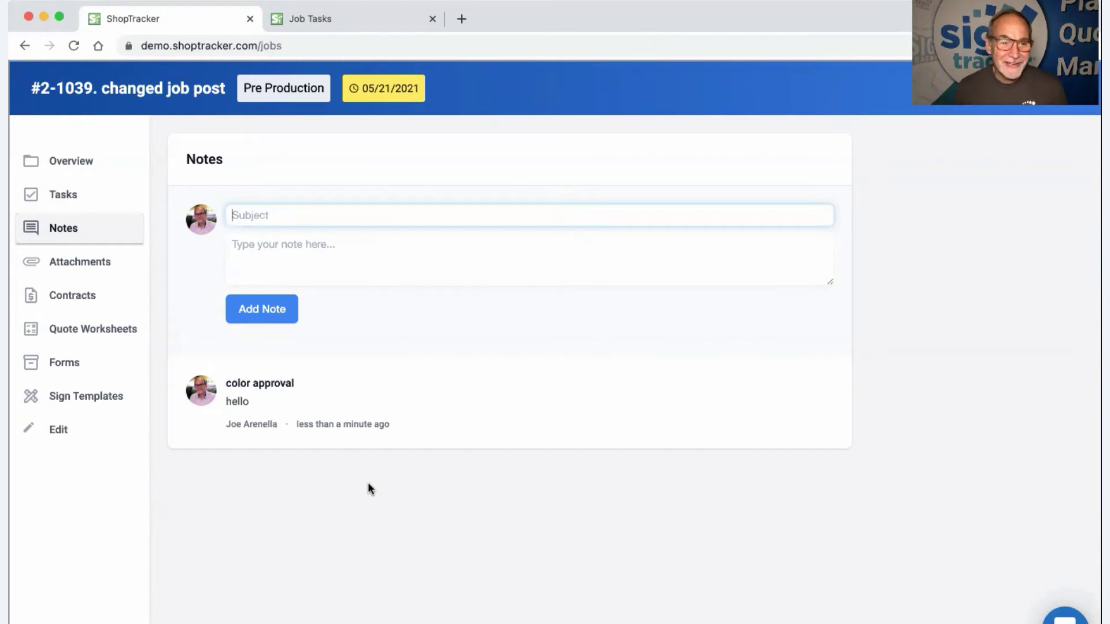
{"action": "mouse_move", "coordinate": [382, 403]}
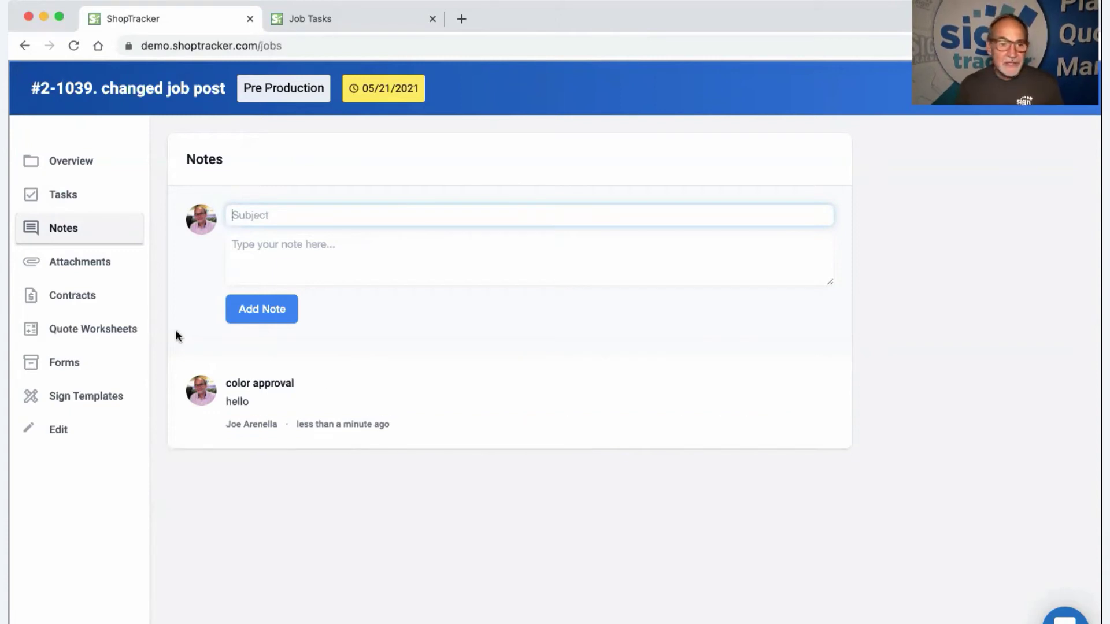
- Check the job's attachments area, and start a new contract with a new quote worksheet line
{"action": "left_click", "coordinate": [78, 265]}
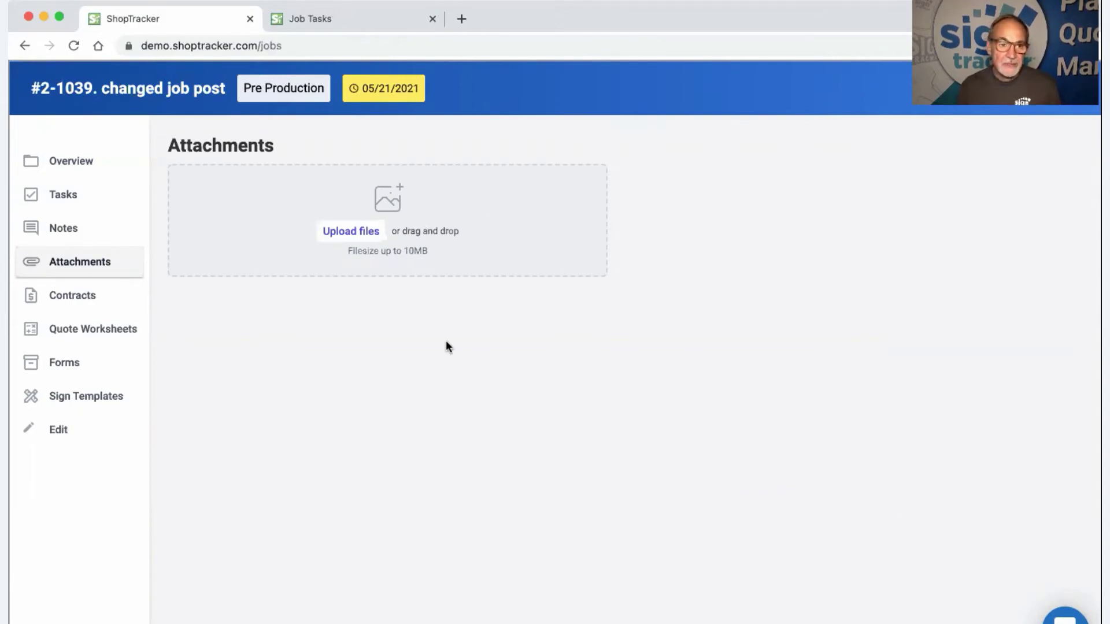
{"action": "left_click", "coordinate": [86, 299]}
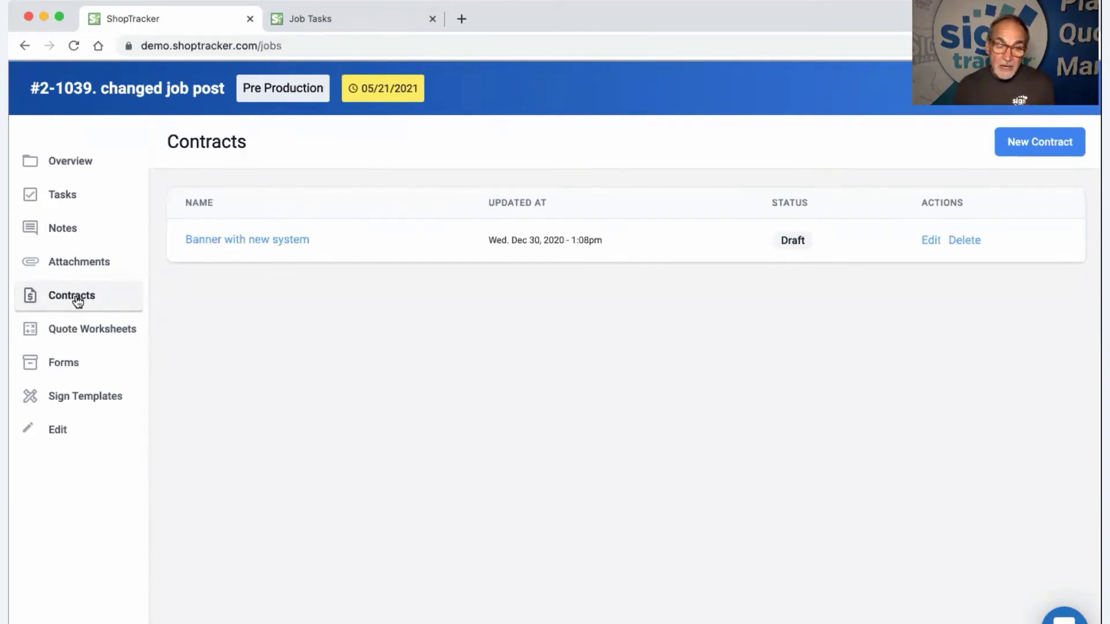
{"action": "left_click", "coordinate": [1041, 143]}
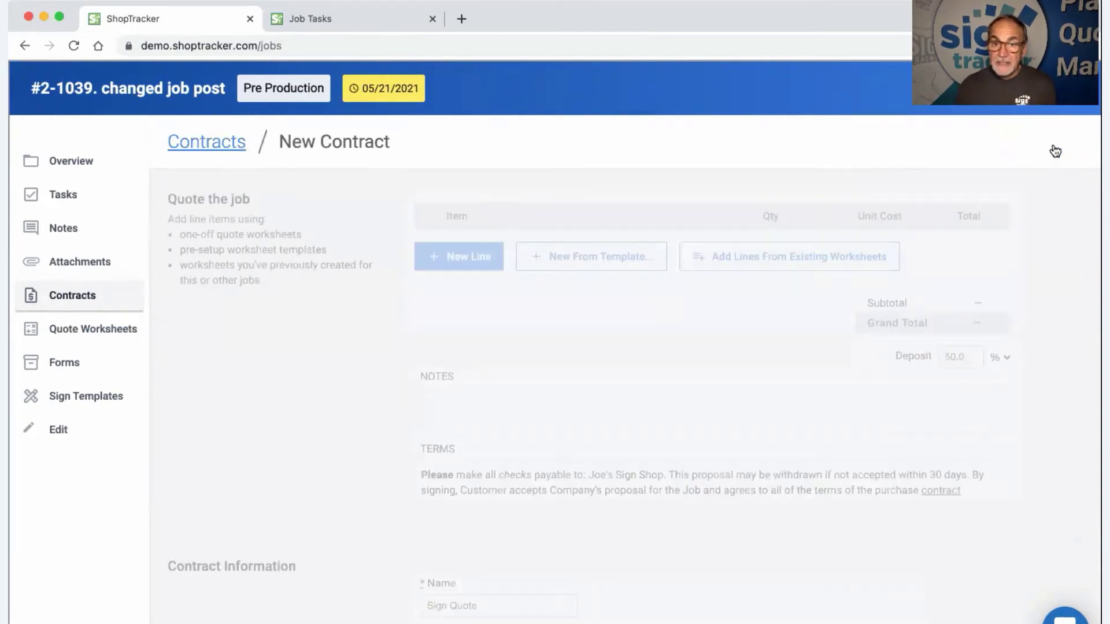
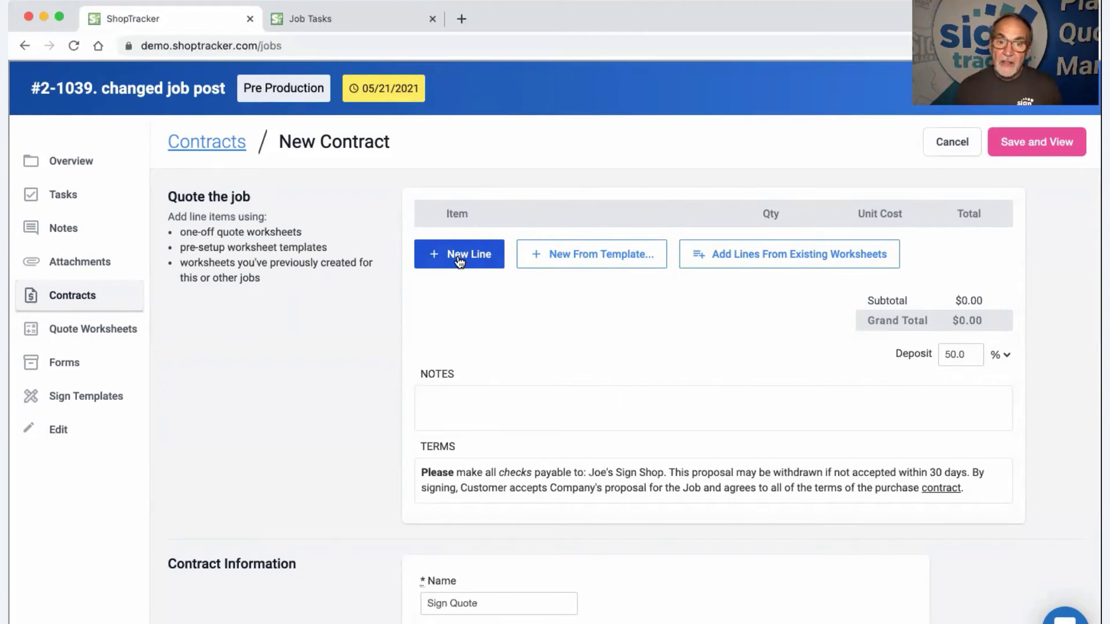
{"action": "scroll", "coordinate": [460, 262], "scroll_direction": "down", "scroll_amount": 1}
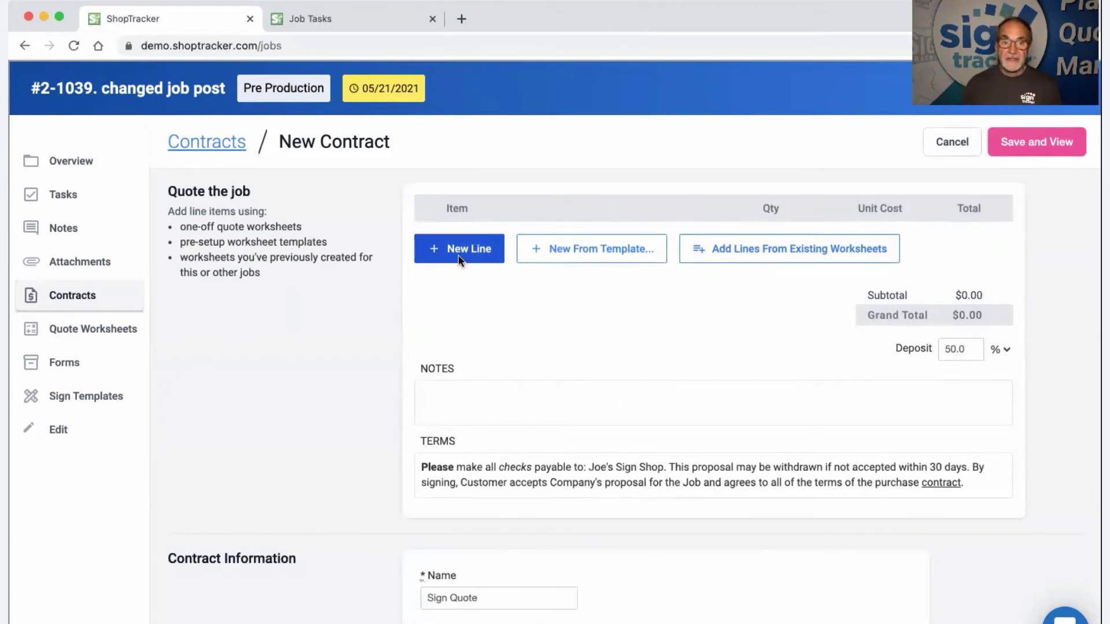
{"action": "left_click", "coordinate": [458, 255]}
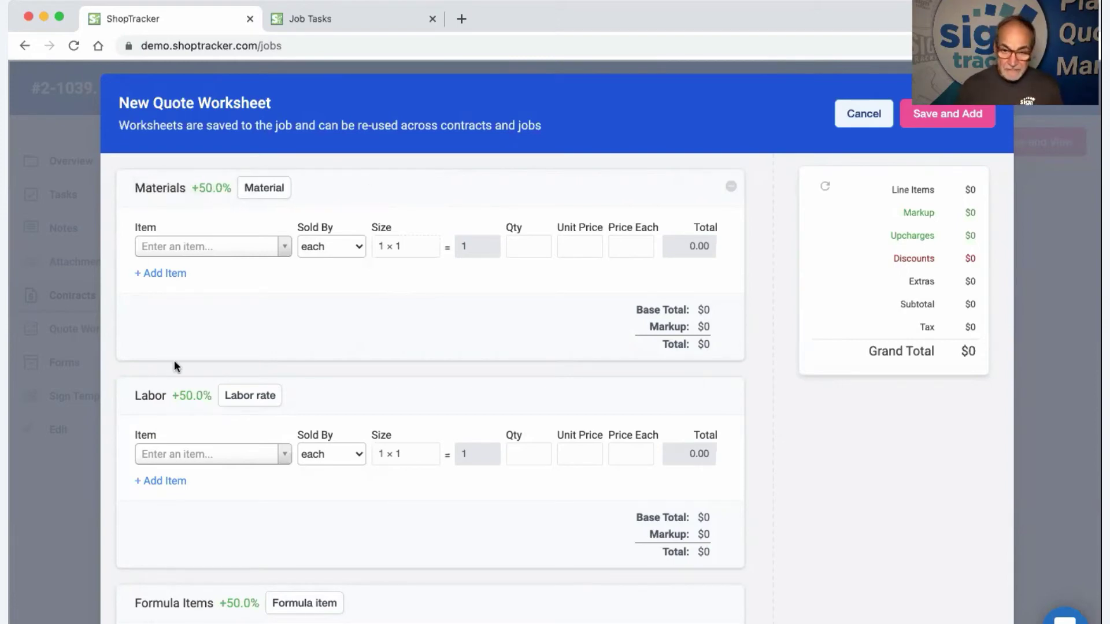
- View the item type choices of the worksheet's Materials category without changing them
{"action": "left_click", "coordinate": [266, 197]}
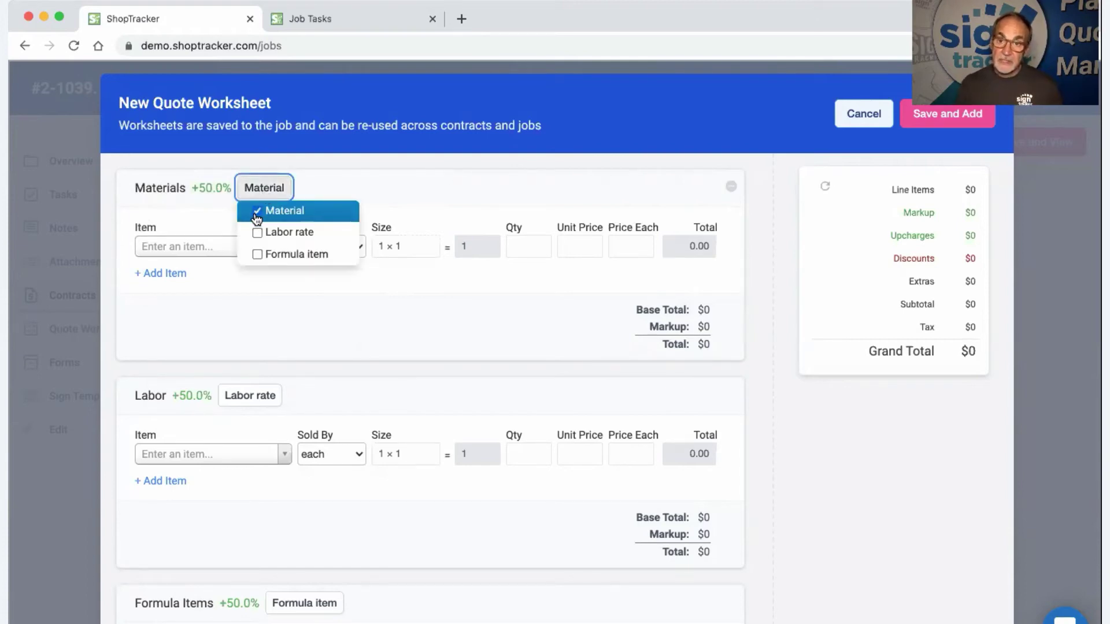
{"action": "left_click", "coordinate": [182, 215]}
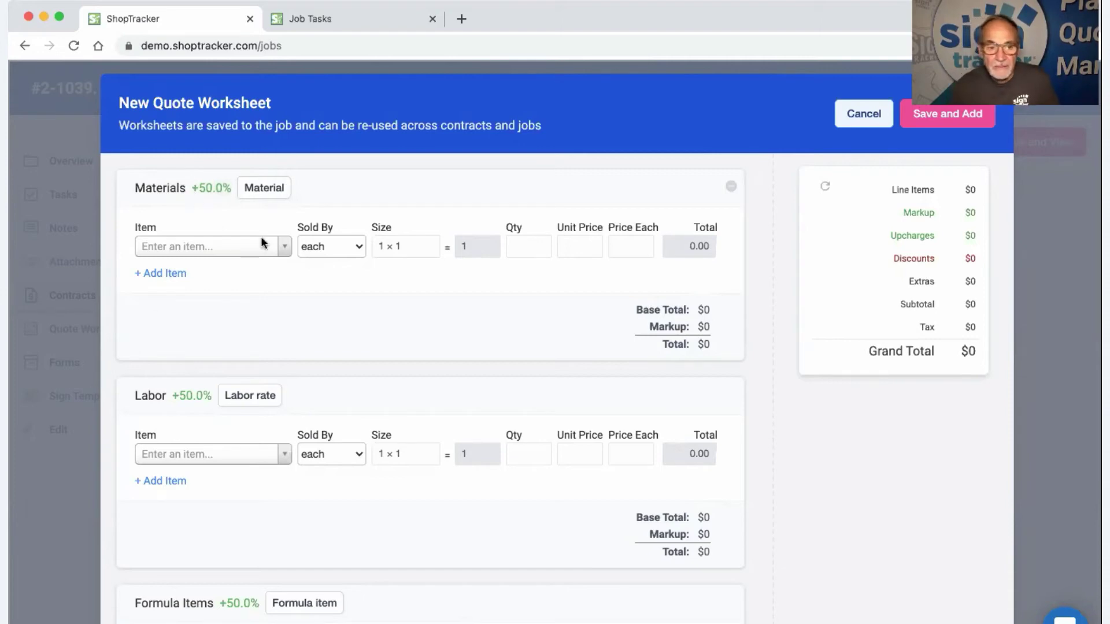
{"action": "scroll", "coordinate": [301, 292], "scroll_direction": "down", "scroll_amount": 2}
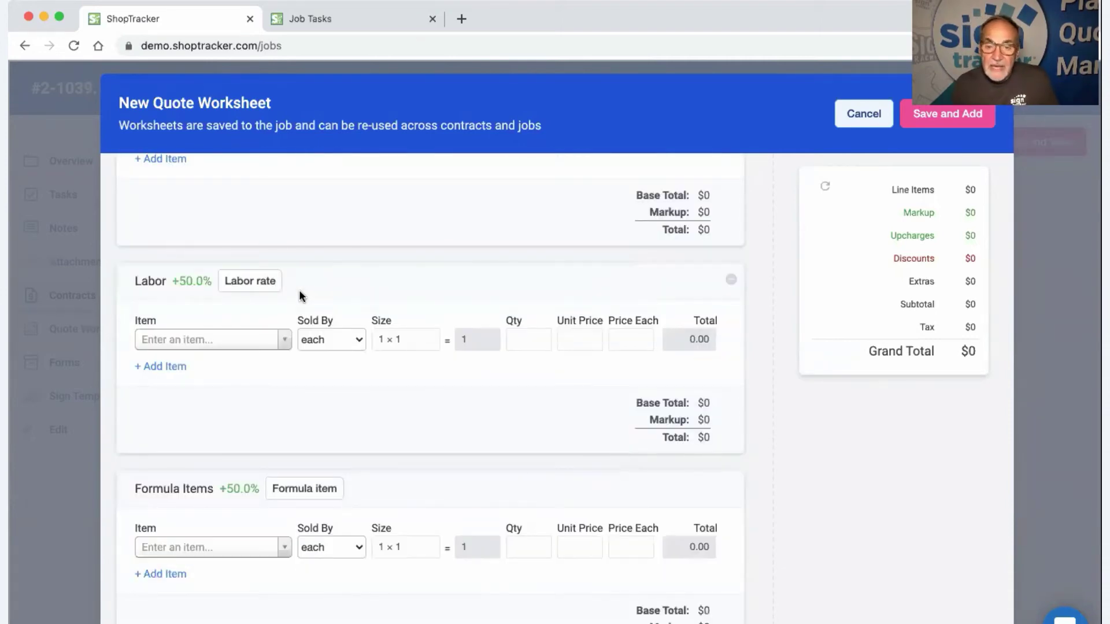
{"action": "scroll", "coordinate": [299, 305], "scroll_direction": "up", "scroll_amount": 2}
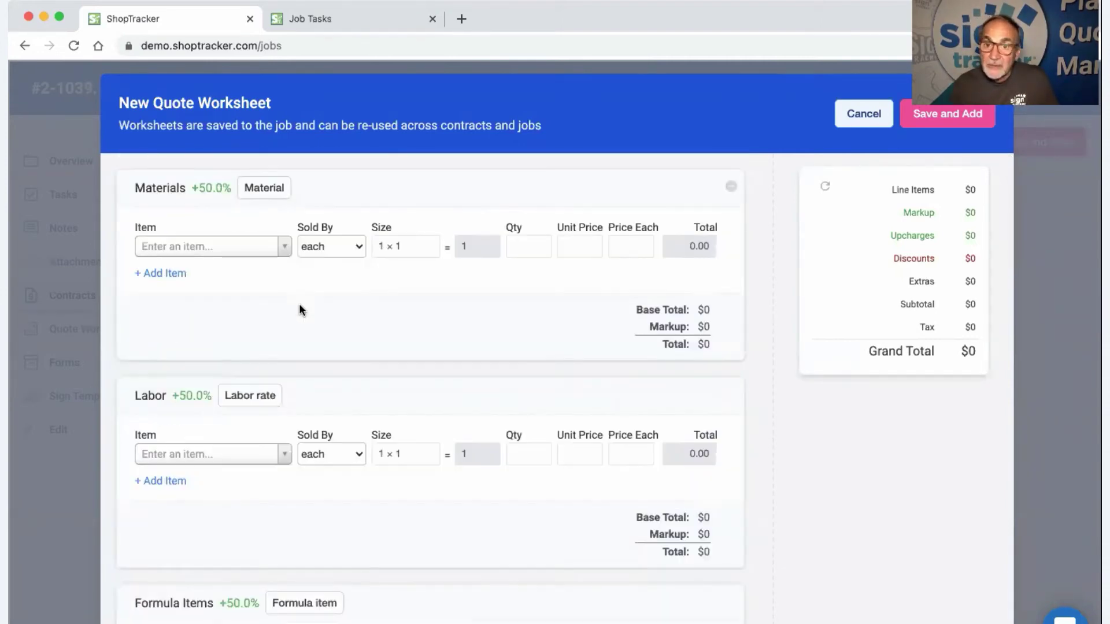
{"action": "mouse_move", "coordinate": [343, 179]}
{"action": "left_mouse_down"}
{"action": "mouse_move", "coordinate": [349, 191]}
{"action": "mouse_move", "coordinate": [350, 181]}
{"action": "left_mouse_up"}
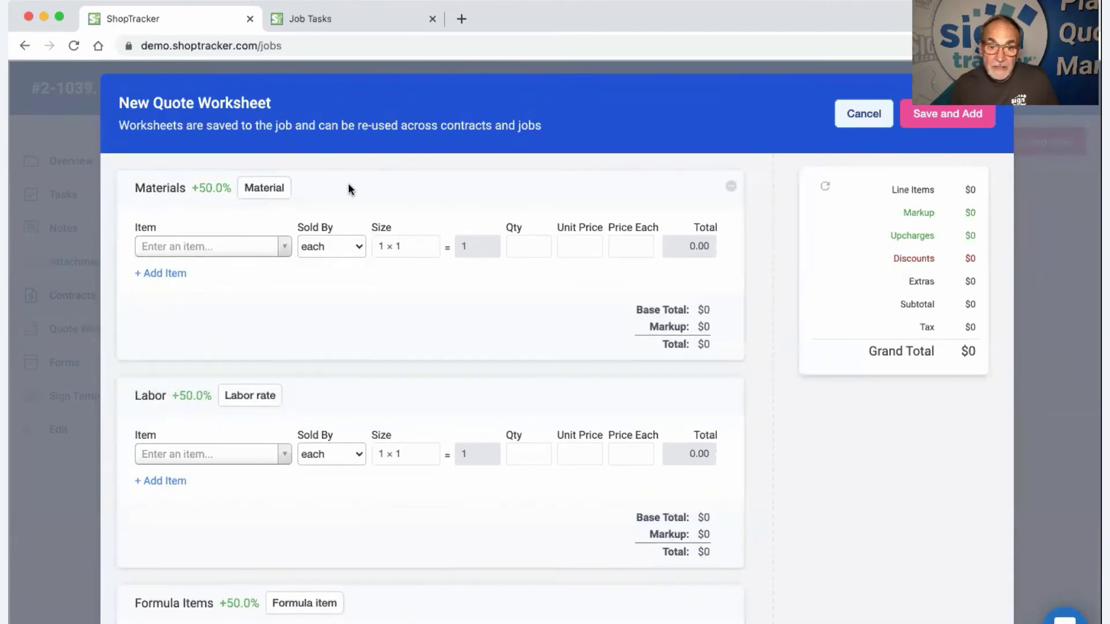
- Set the markup of the Labor category to 0%
{"action": "scroll", "coordinate": [317, 376], "scroll_direction": "down", "scroll_amount": 2}
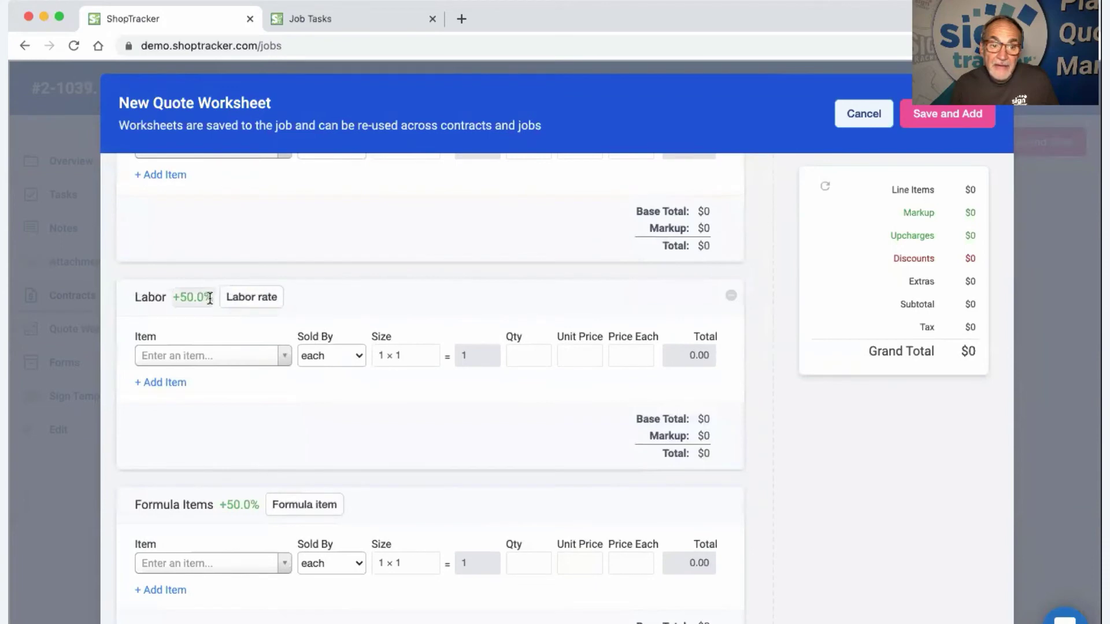
{"action": "left_click", "coordinate": [209, 298]}
{"action": "double_click", "coordinate": [197, 299]}
{"action": "type", "text": "0"}
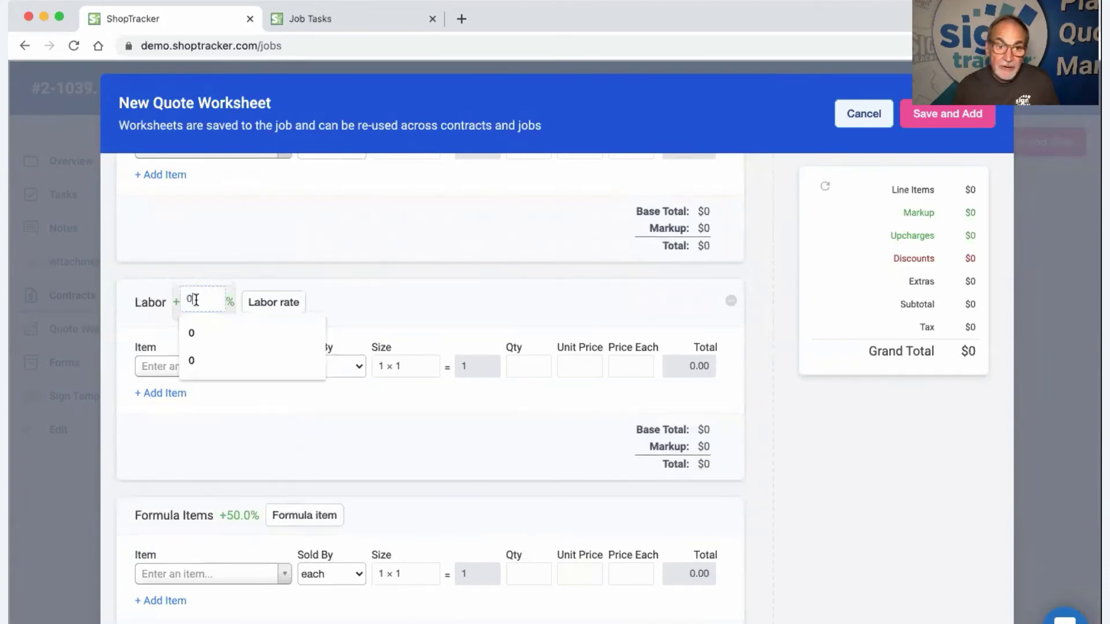
{"action": "left_click", "coordinate": [230, 332]}
{"action": "left_click", "coordinate": [794, 508]}
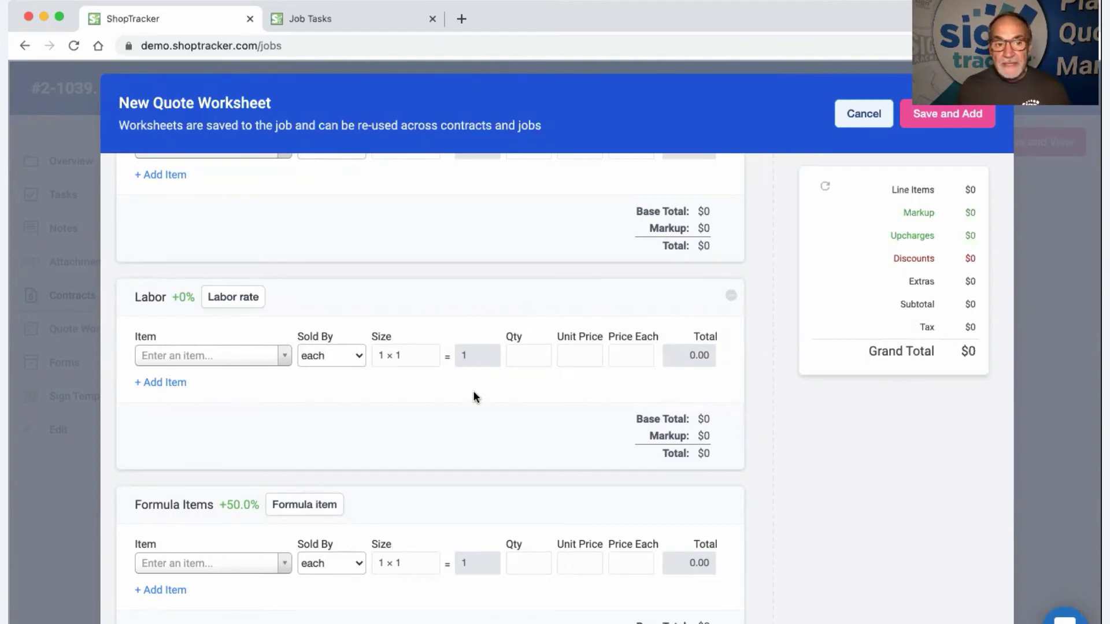
- Examine the Special Order Items category's item types, item lookup and markup entry without changing them
{"action": "scroll", "coordinate": [473, 390], "scroll_direction": "up", "scroll_amount": 2}
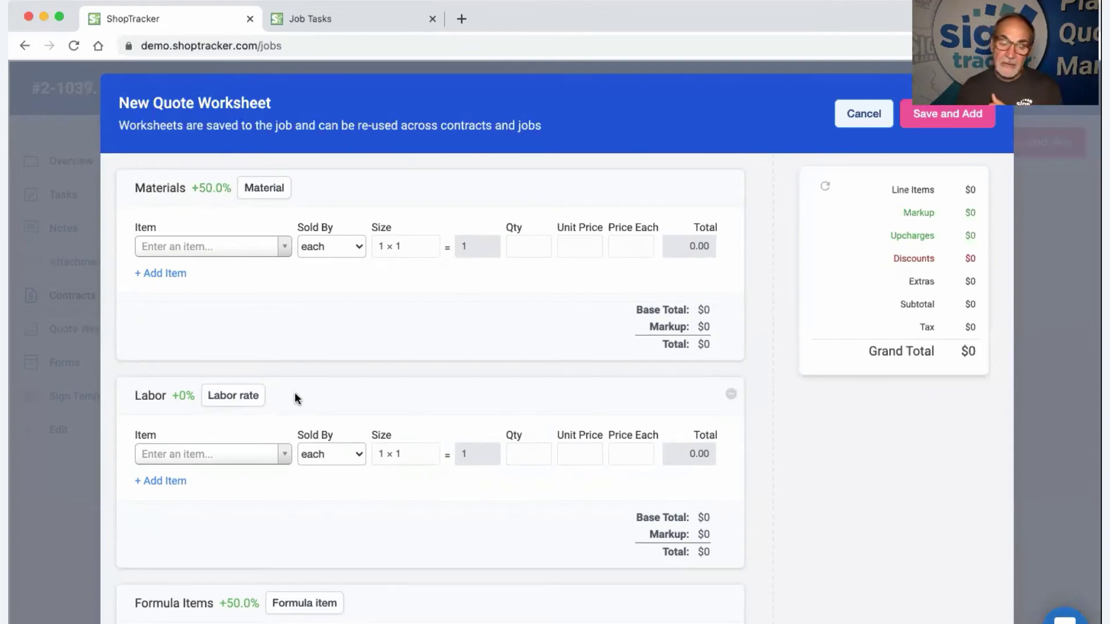
{"action": "scroll", "coordinate": [355, 393], "scroll_direction": "down", "scroll_amount": 5}
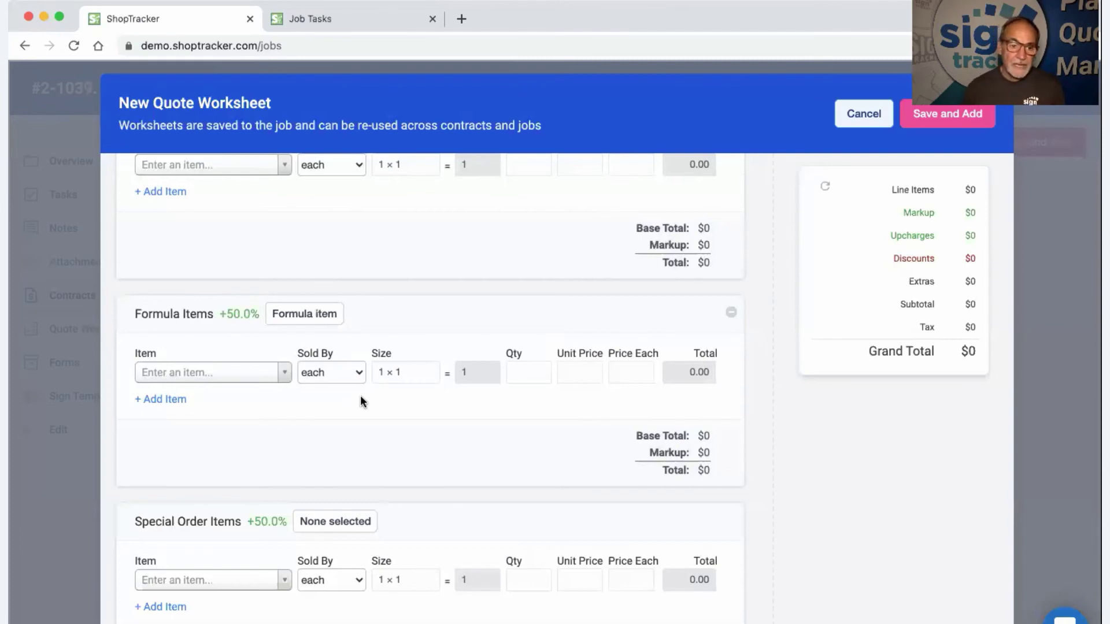
{"action": "scroll", "coordinate": [362, 401], "scroll_direction": "down", "scroll_amount": 5}
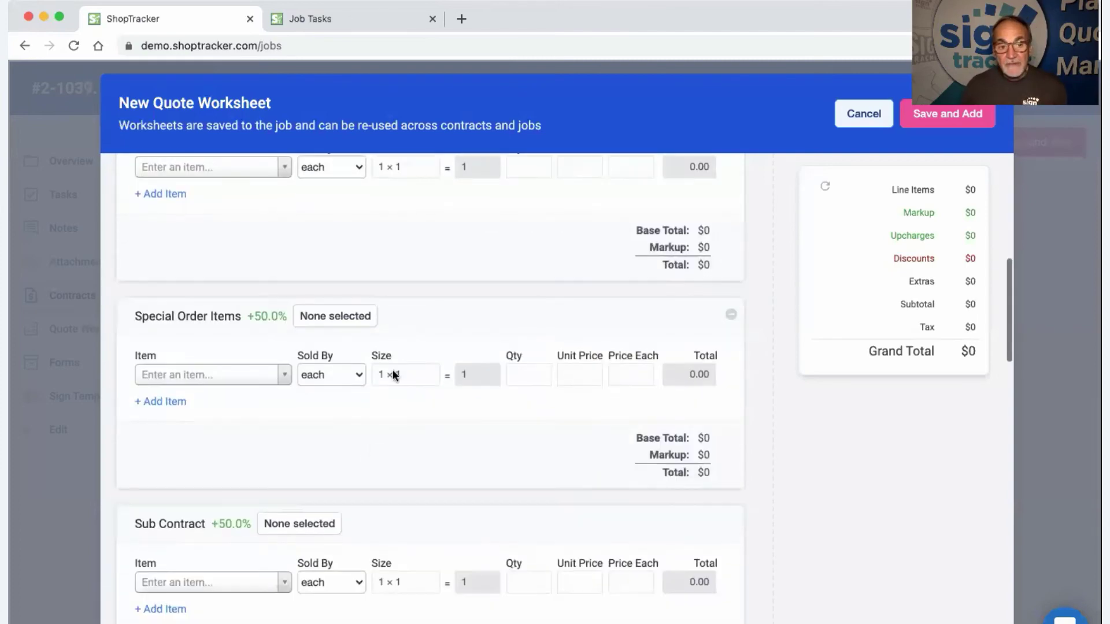
{"action": "left_click", "coordinate": [337, 323]}
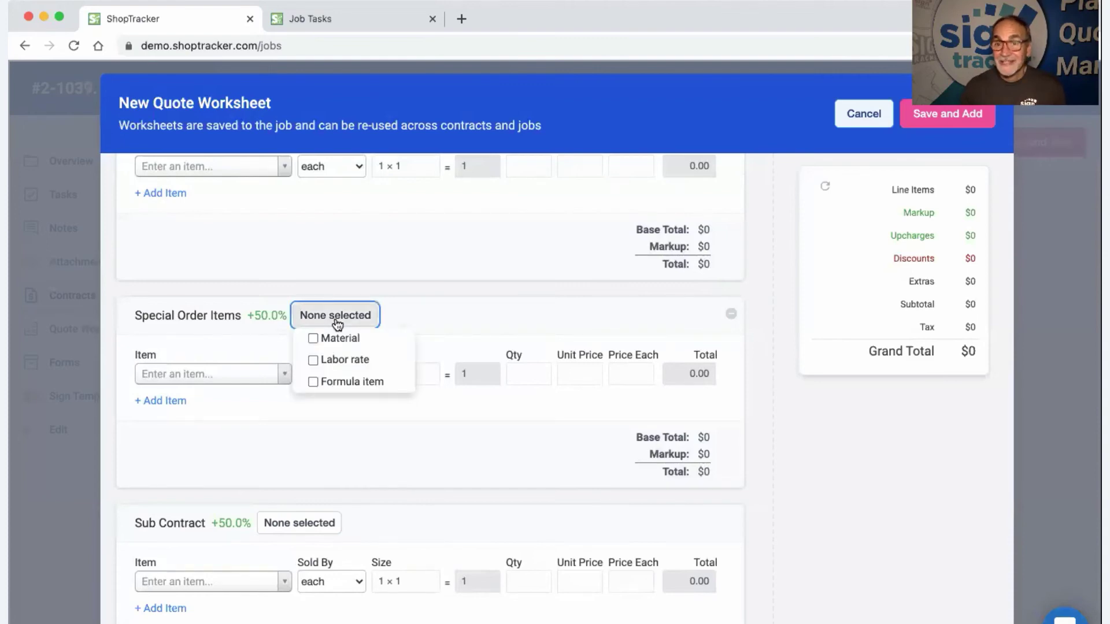
{"action": "left_click", "coordinate": [176, 375]}
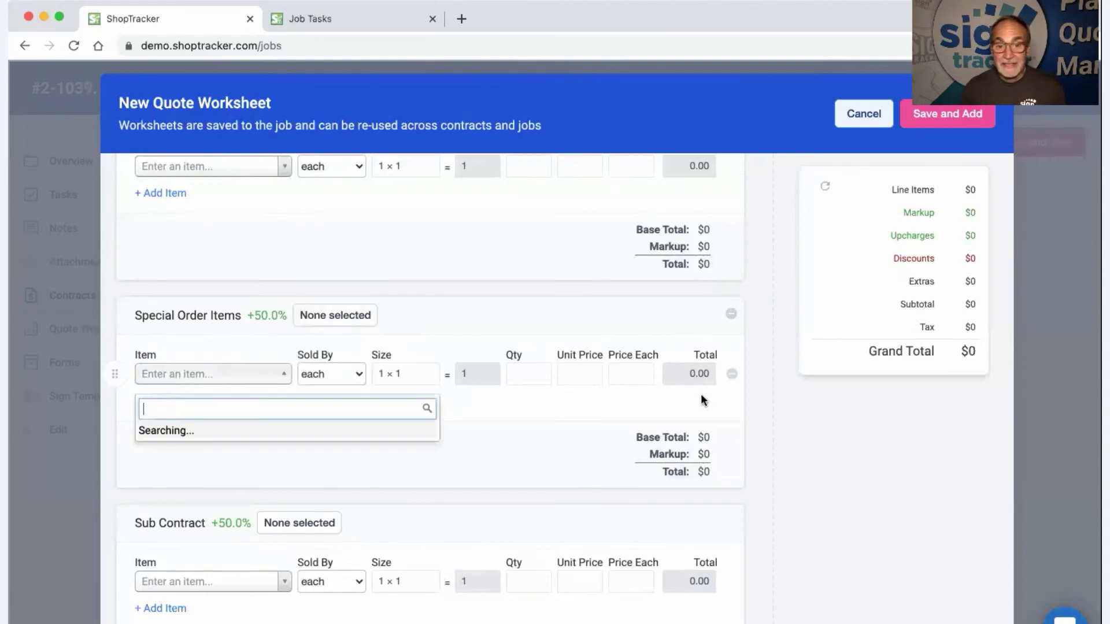
{"action": "left_click", "coordinate": [509, 430]}
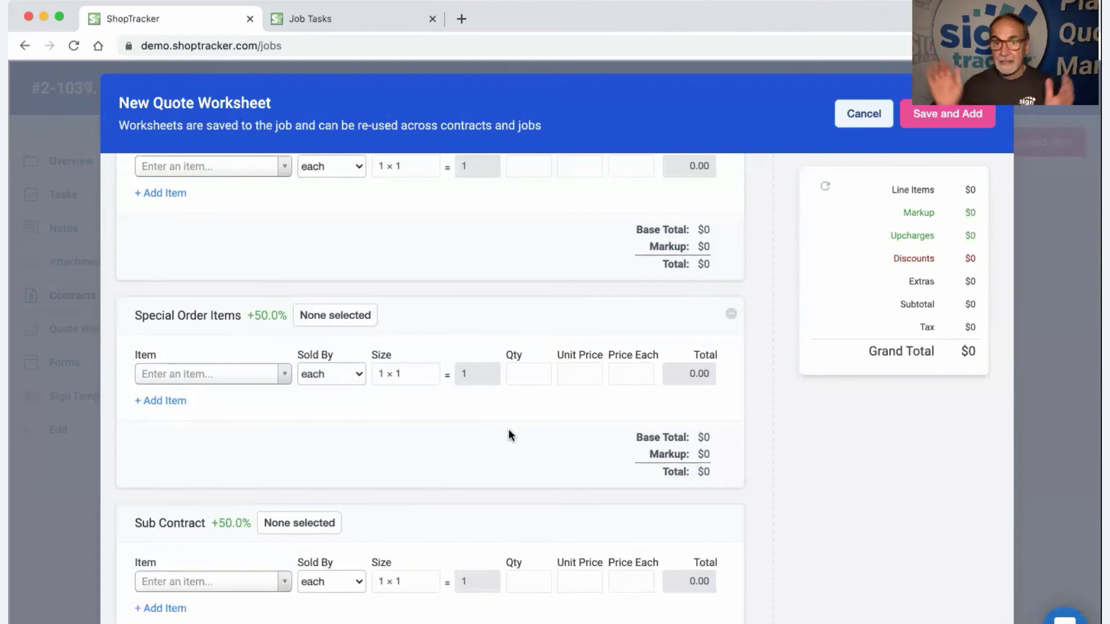
{"action": "left_click", "coordinate": [274, 319]}
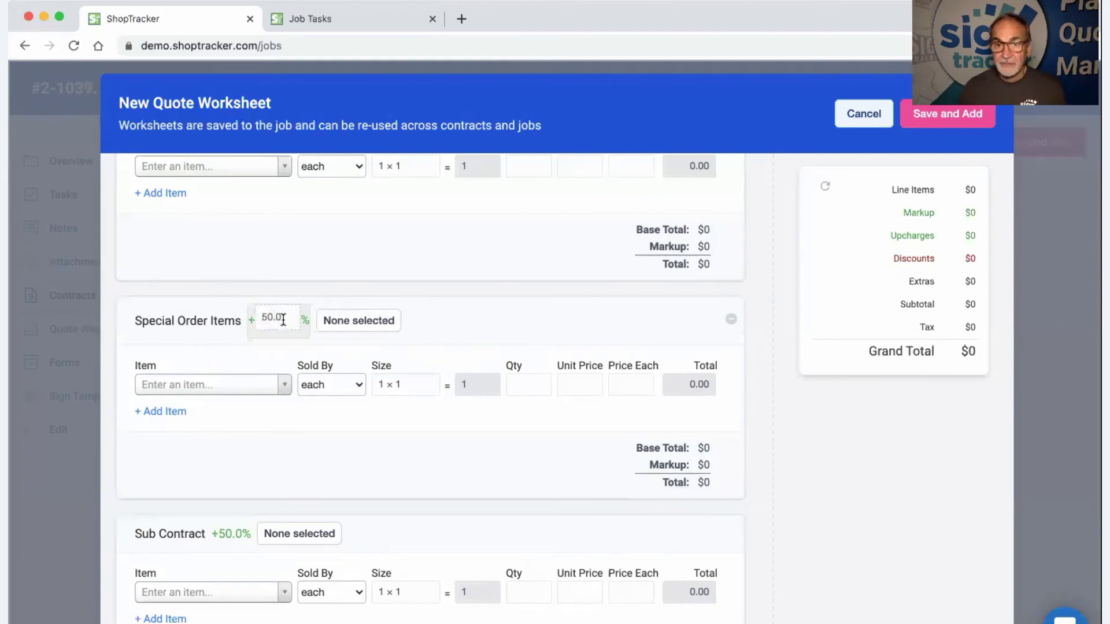
- View the name suggestions and the percent or dollar choices for commissions and upcharges without entering anything
{"action": "scroll", "coordinate": [344, 389], "scroll_direction": "down", "scroll_amount": 2}
{"action": "scroll", "coordinate": [344, 389], "scroll_direction": "down", "scroll_amount": 20}
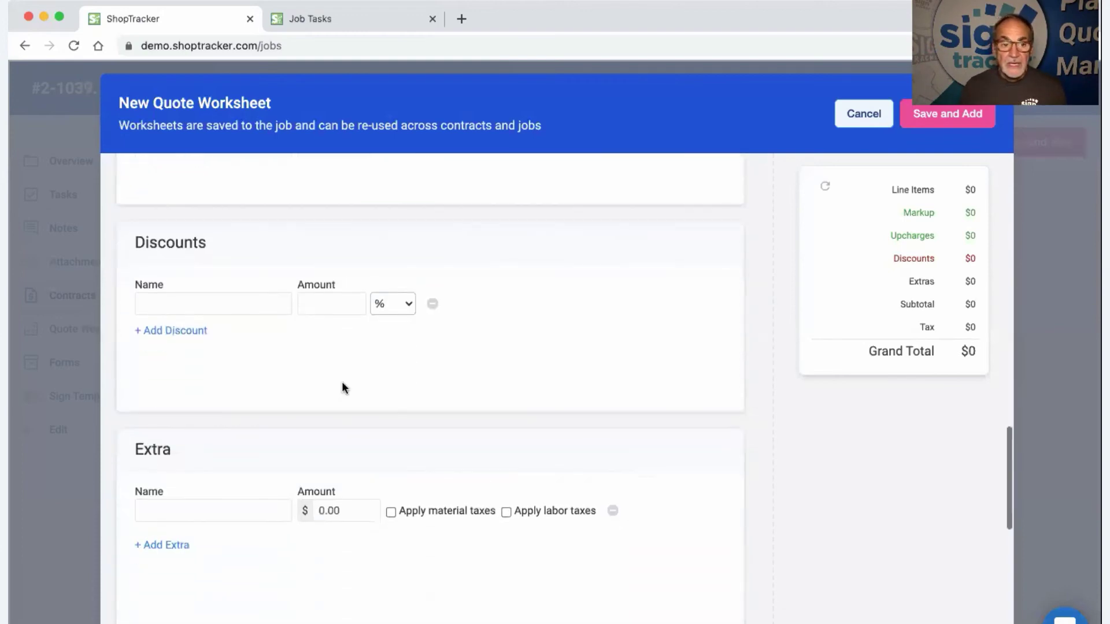
{"action": "scroll", "coordinate": [343, 387], "scroll_direction": "up", "scroll_amount": 8}
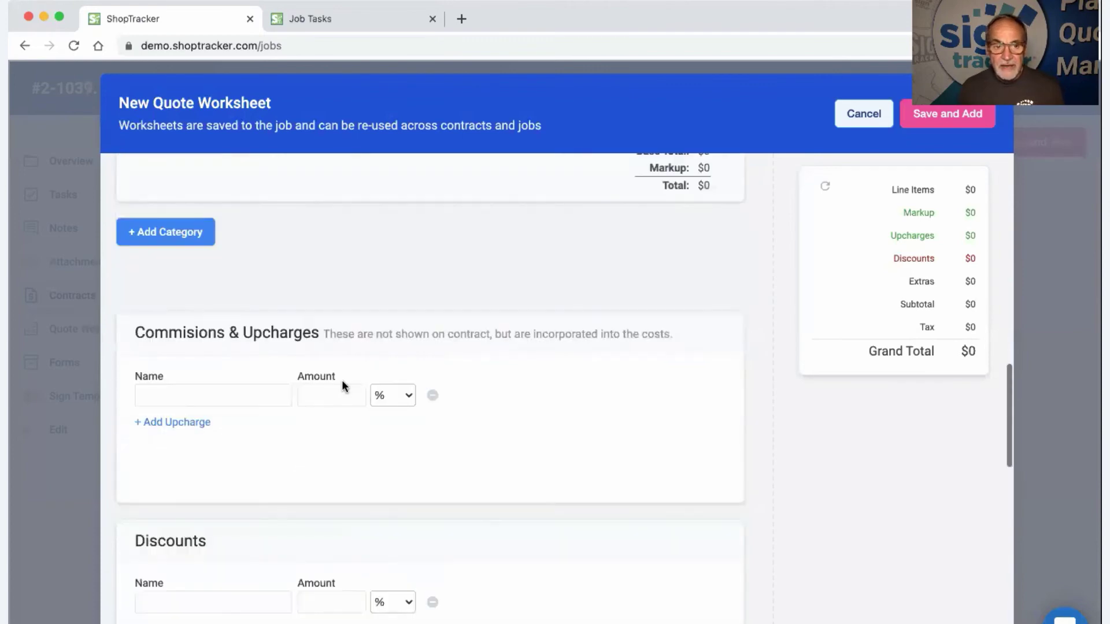
{"action": "left_click", "coordinate": [262, 397]}
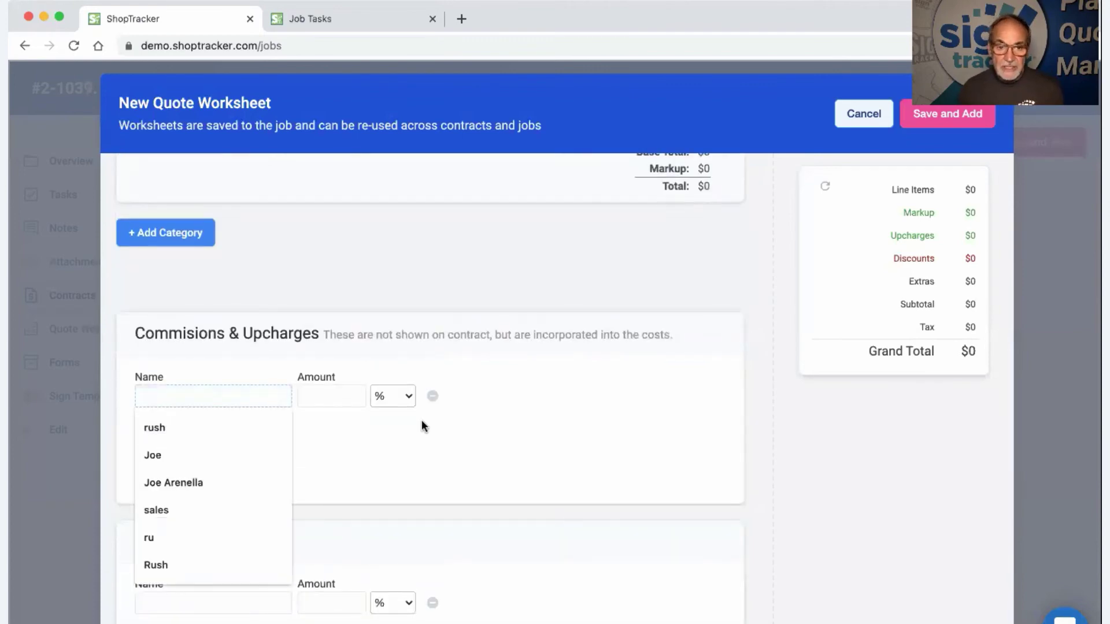
{"action": "left_click", "coordinate": [404, 399]}
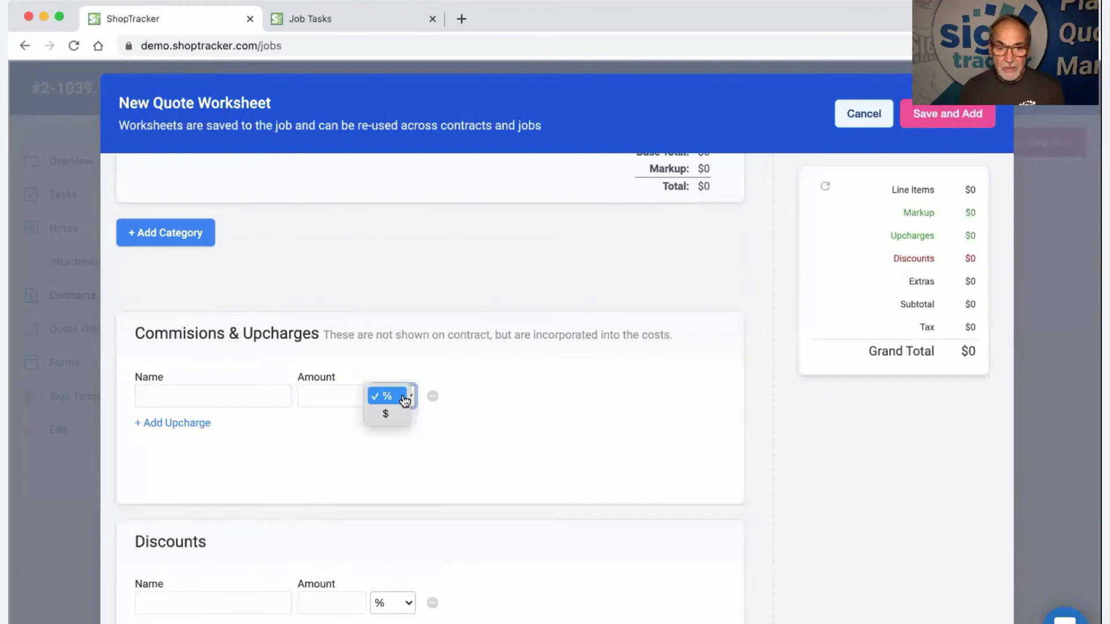
{"action": "left_click", "coordinate": [529, 438]}
- Review the worksheet's Discounts section and its amount unit, leaving it at percent
{"action": "scroll", "coordinate": [515, 428], "scroll_direction": "down", "scroll_amount": 5}
{"action": "scroll", "coordinate": [511, 428], "scroll_direction": "down", "scroll_amount": 2}
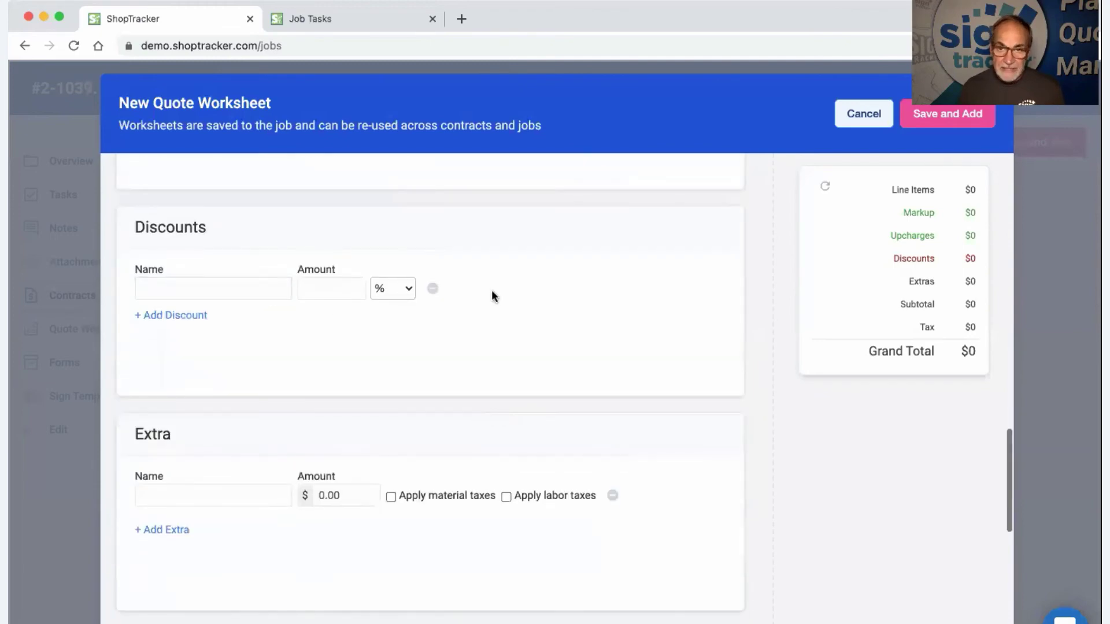
{"action": "scroll", "coordinate": [498, 318], "scroll_direction": "up", "scroll_amount": 10}
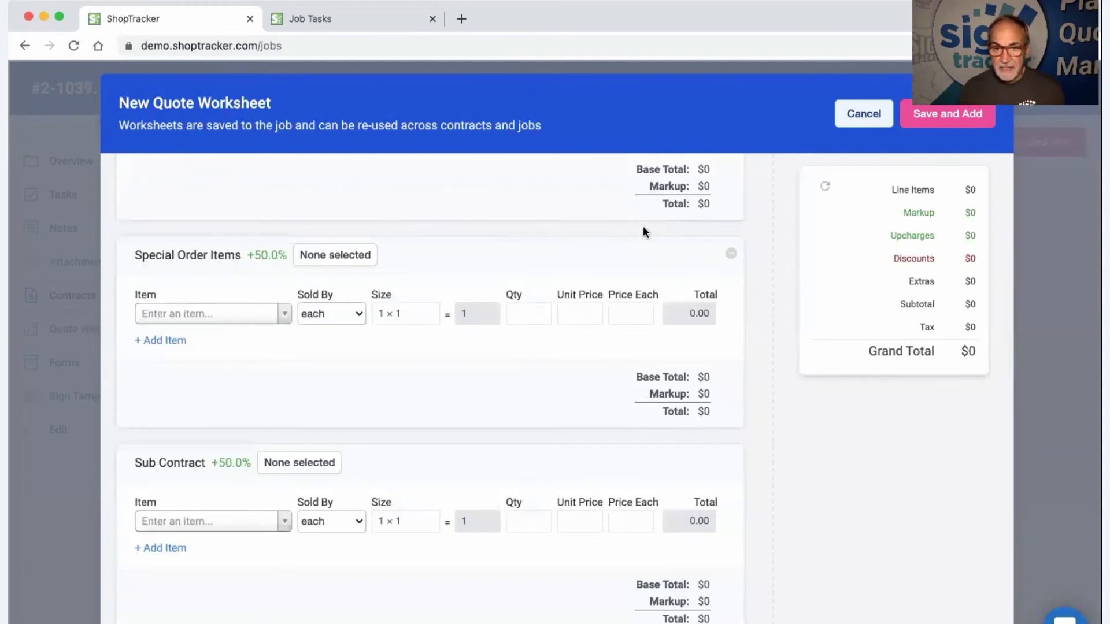
{"action": "scroll", "coordinate": [530, 364], "scroll_direction": "down", "scroll_amount": 10}
{"action": "scroll", "coordinate": [529, 365], "scroll_direction": "down", "scroll_amount": 2}
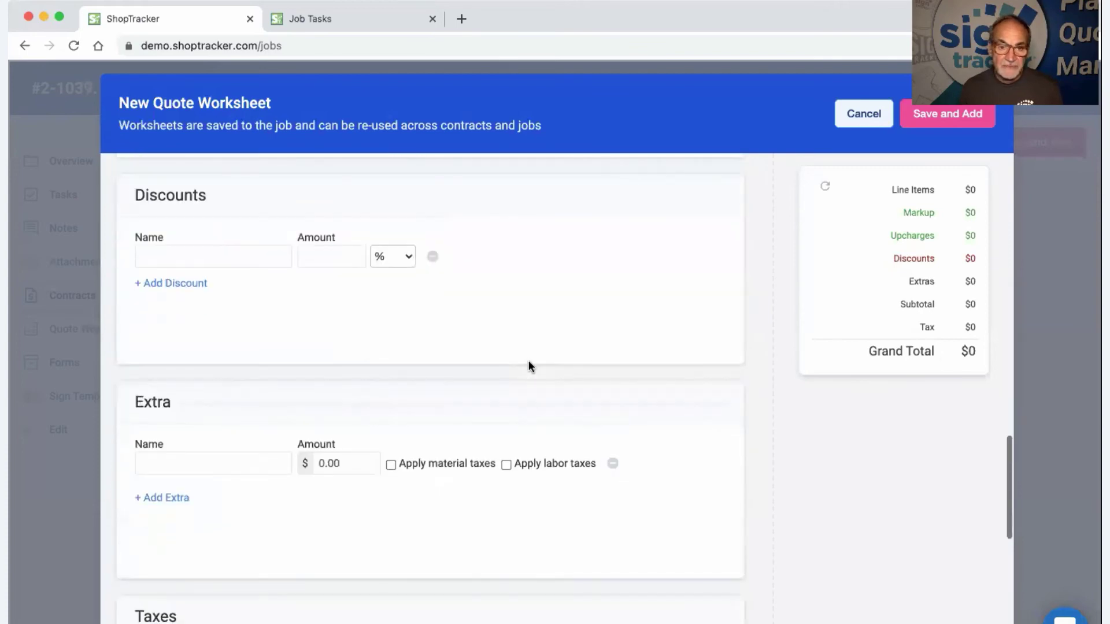
{"action": "left_click", "coordinate": [408, 258]}
{"action": "left_click", "coordinate": [407, 260]}
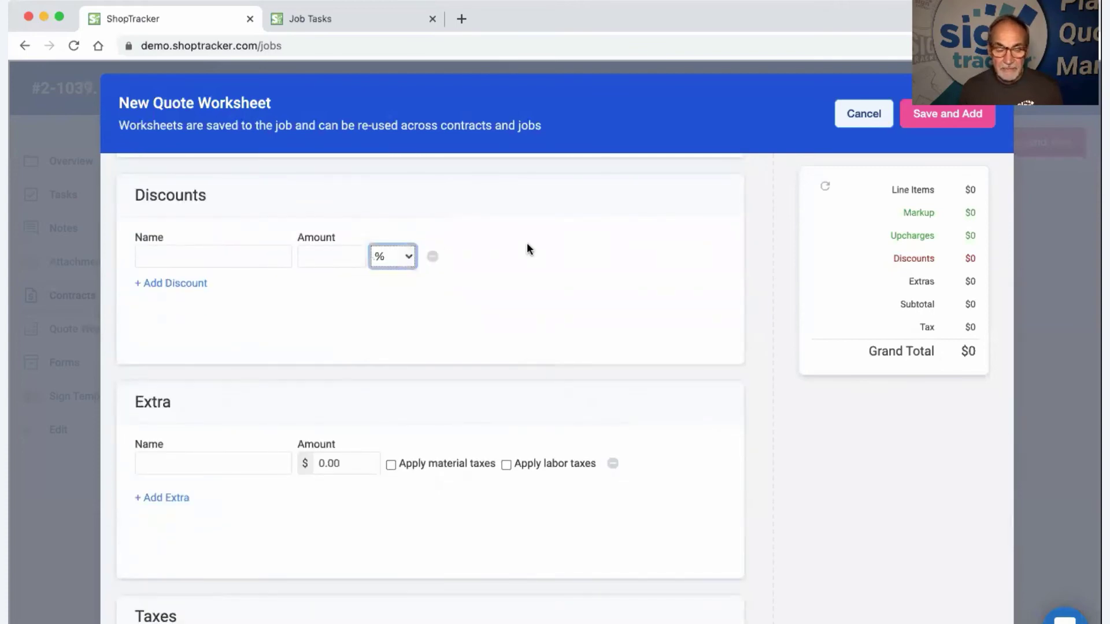
- Review the worksheet's Extra section, including its name suggestions, amount and tax options, and the Extras line in the totals
{"action": "scroll", "coordinate": [370, 342], "scroll_direction": "down", "scroll_amount": 2}
{"action": "left_click", "coordinate": [225, 372]}
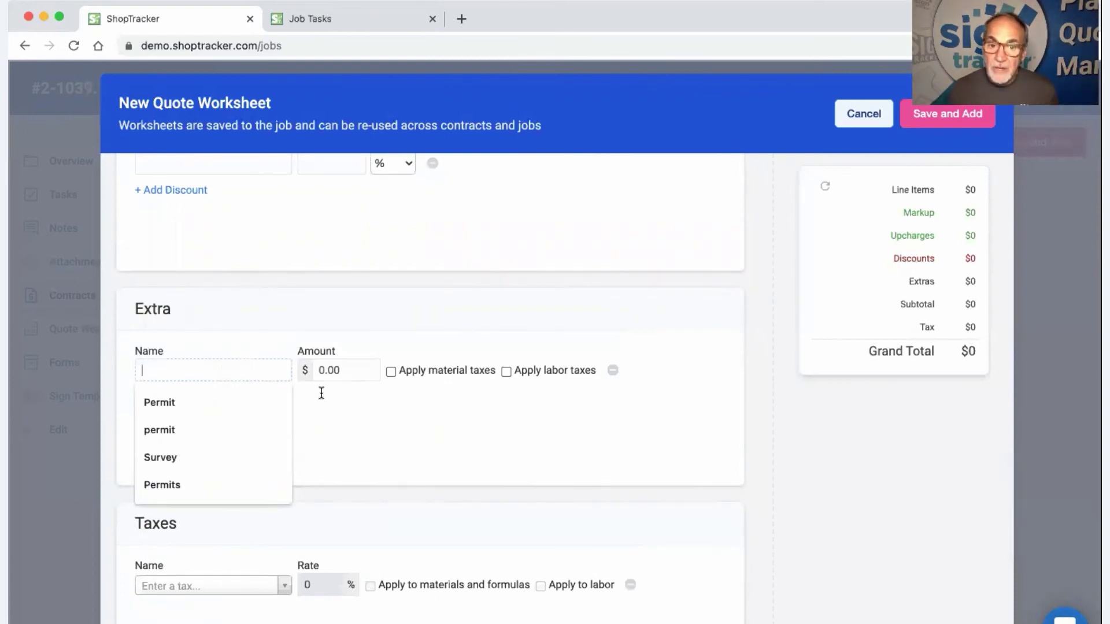
{"action": "left_click", "coordinate": [473, 441]}
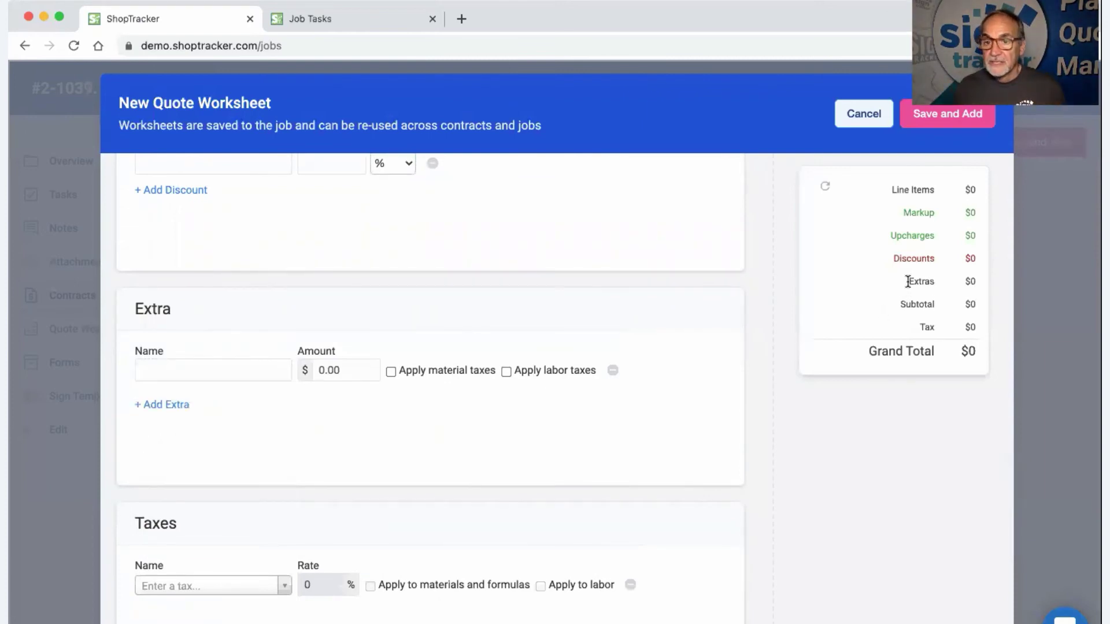
{"action": "left_click_drag", "start_coordinate": [905, 279], "coordinate": [977, 282]}
{"action": "left_click", "coordinate": [861, 275]}
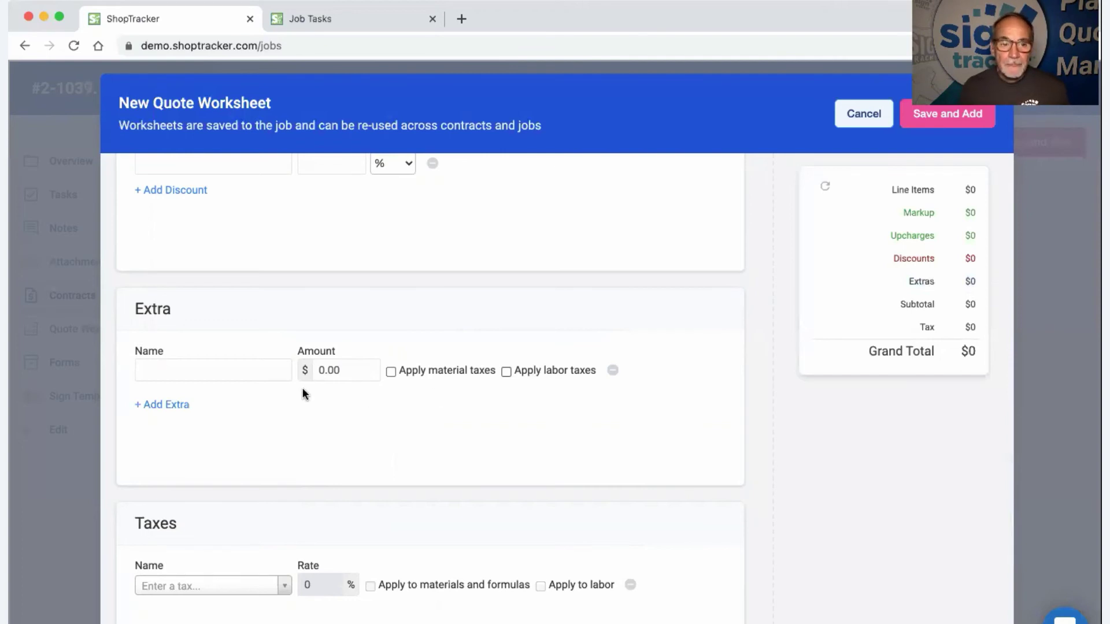
{"action": "left_click", "coordinate": [216, 372]}
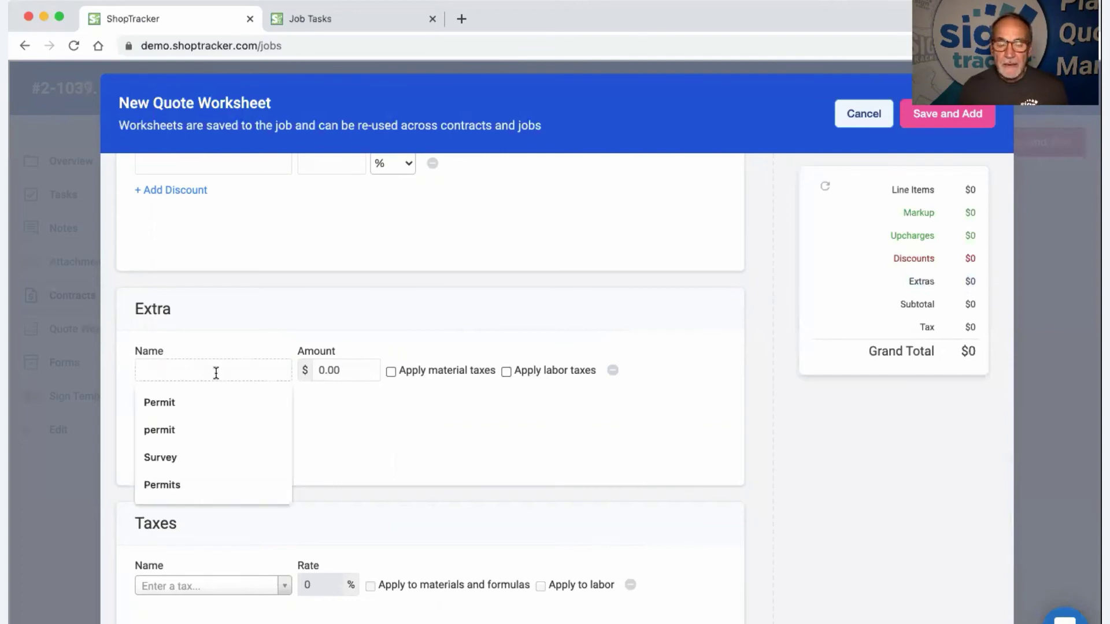
{"action": "left_click", "coordinate": [348, 416]}
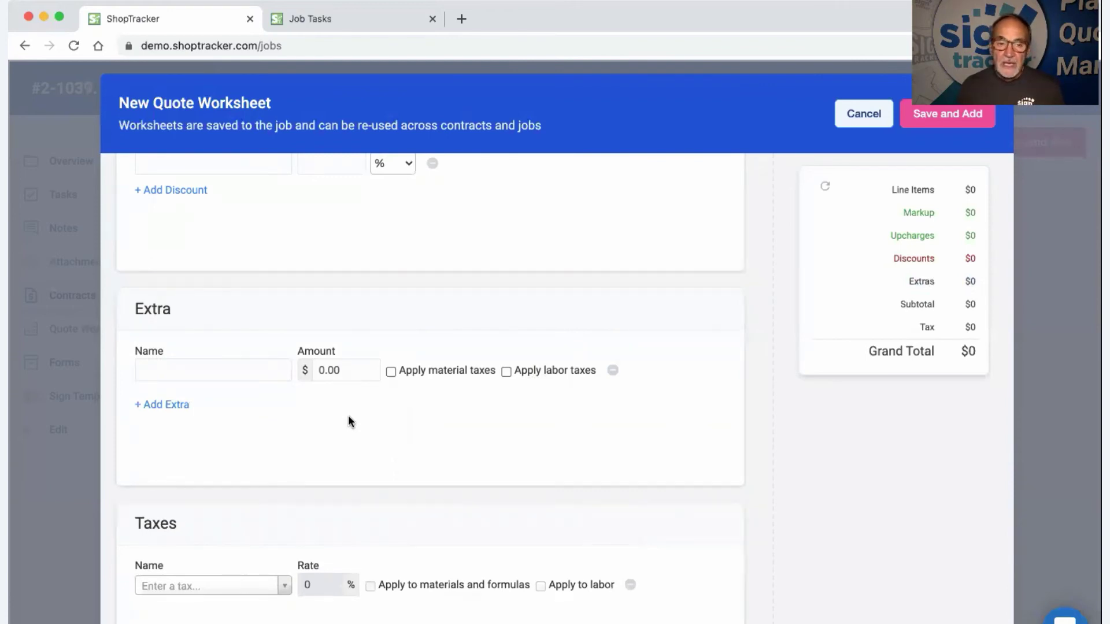
{"action": "scroll", "coordinate": [348, 418], "scroll_direction": "up", "scroll_amount": 7}
{"action": "scroll", "coordinate": [348, 418], "scroll_direction": "down", "scroll_amount": 6}
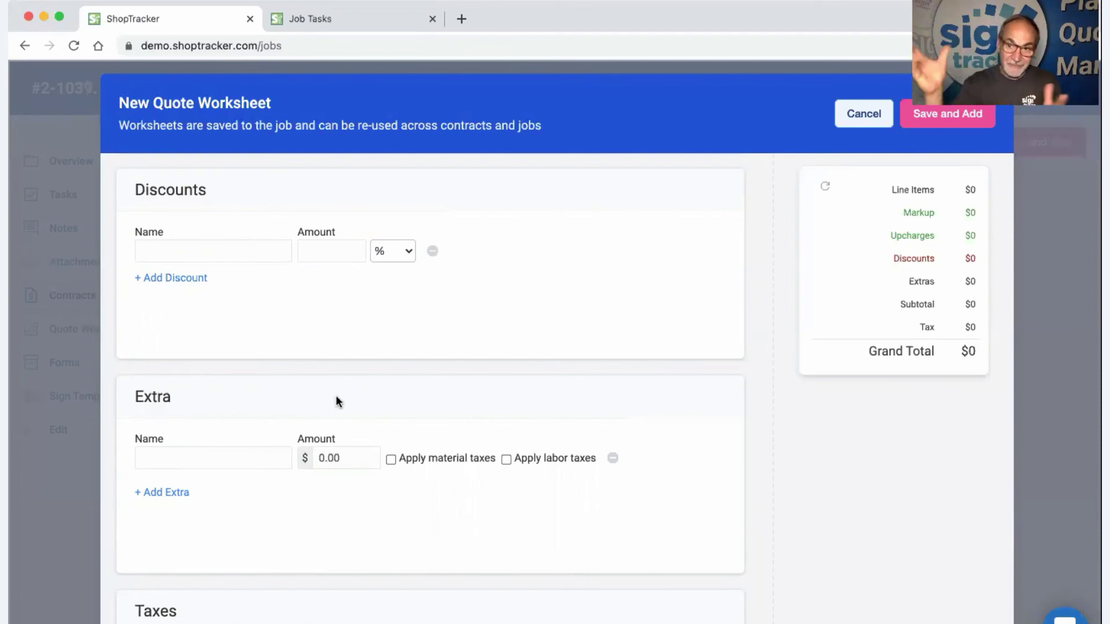
- Review the Taxes and Summary sections, including the contract description, internal notes and worksheet name, and close the worksheet
{"action": "scroll", "coordinate": [336, 397], "scroll_direction": "down", "scroll_amount": 5}
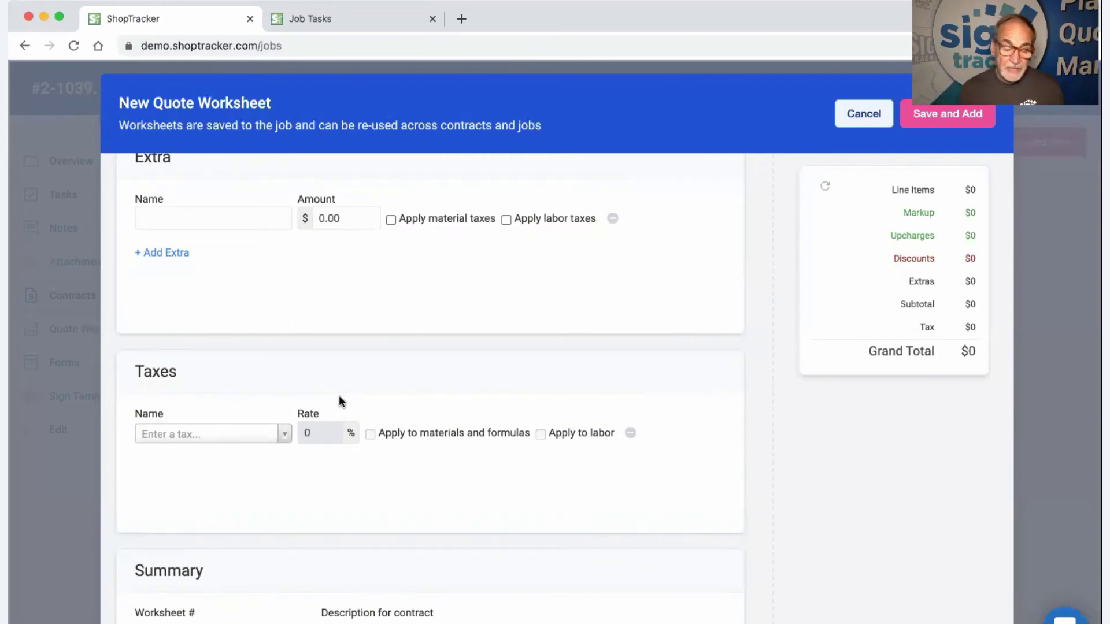
{"action": "scroll", "coordinate": [340, 399], "scroll_direction": "down", "scroll_amount": 4}
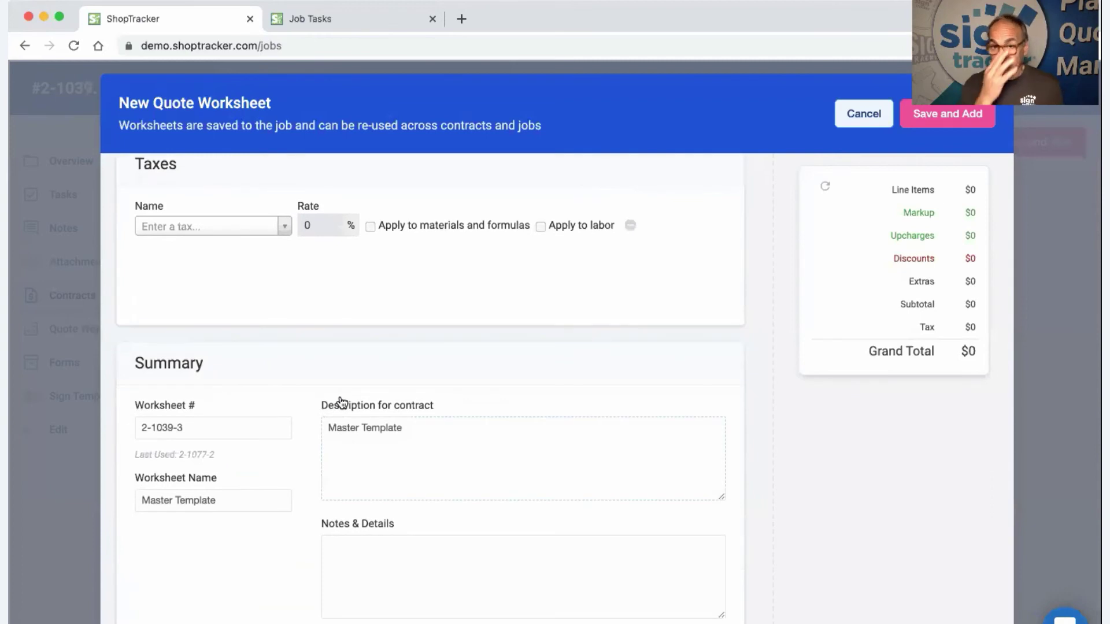
{"action": "scroll", "coordinate": [379, 411], "scroll_direction": "down", "scroll_amount": 2}
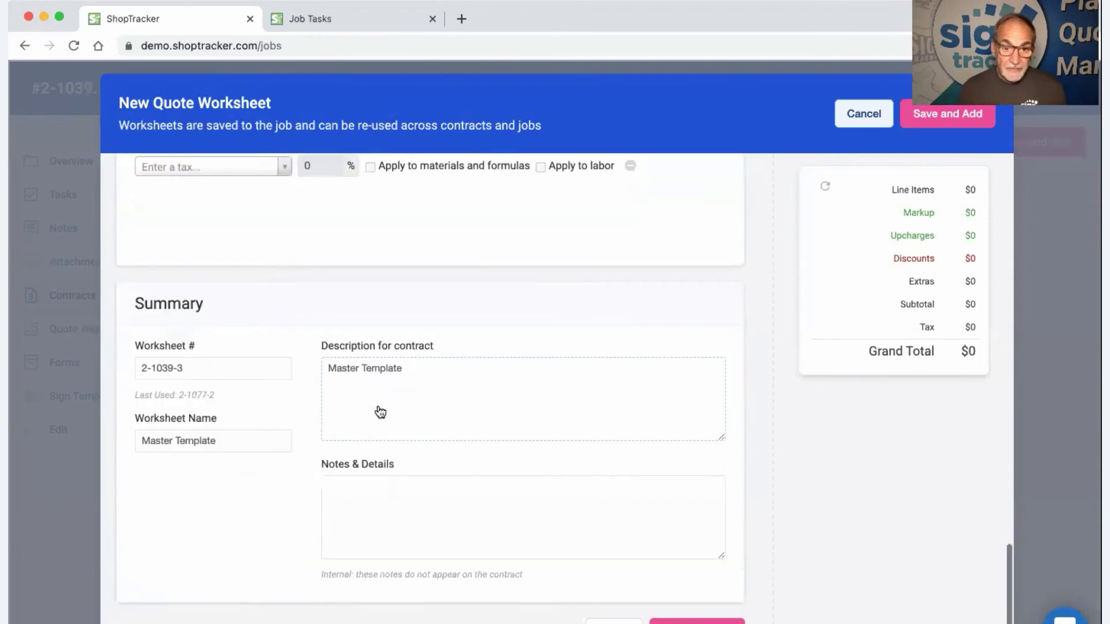
{"action": "left_click_drag", "start_coordinate": [407, 333], "coordinate": [324, 330]}
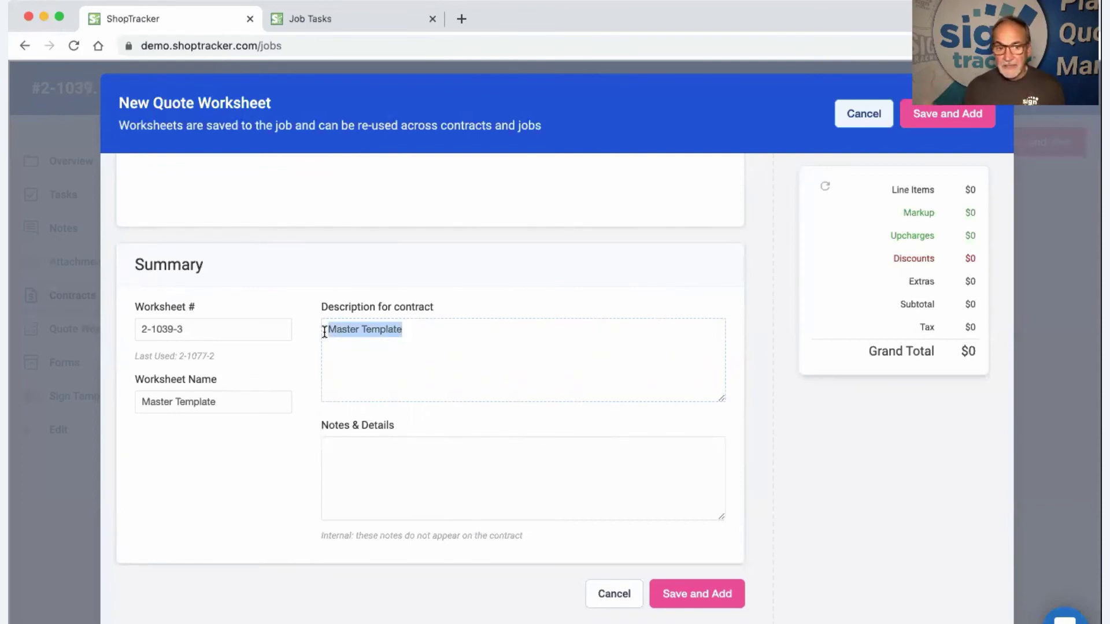
{"action": "left_click", "coordinate": [351, 461]}
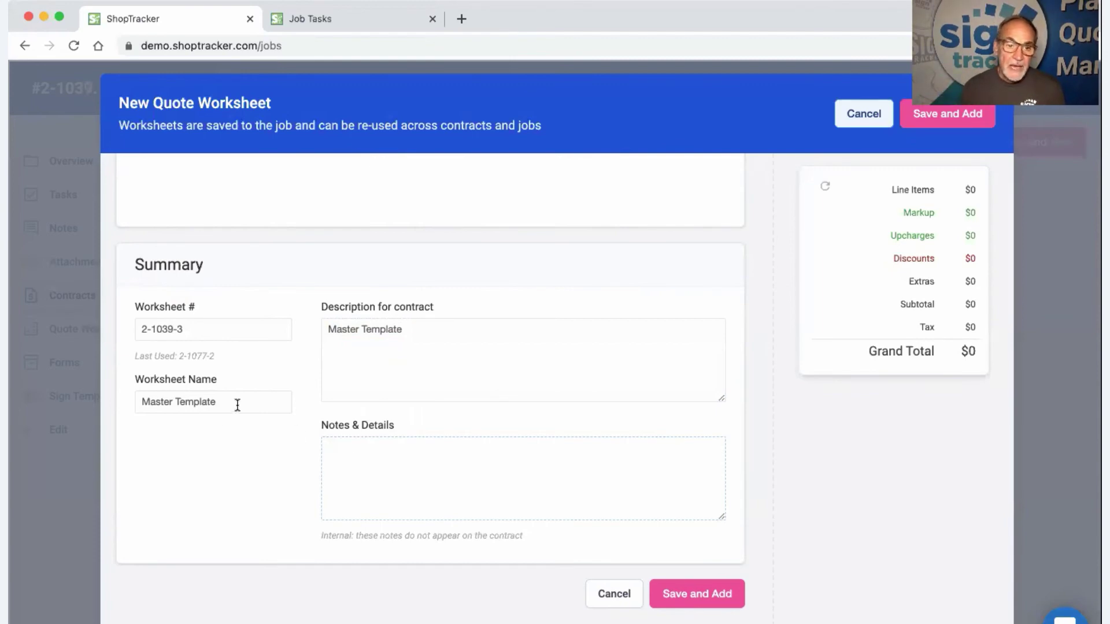
{"action": "triple_click", "coordinate": [137, 400]}
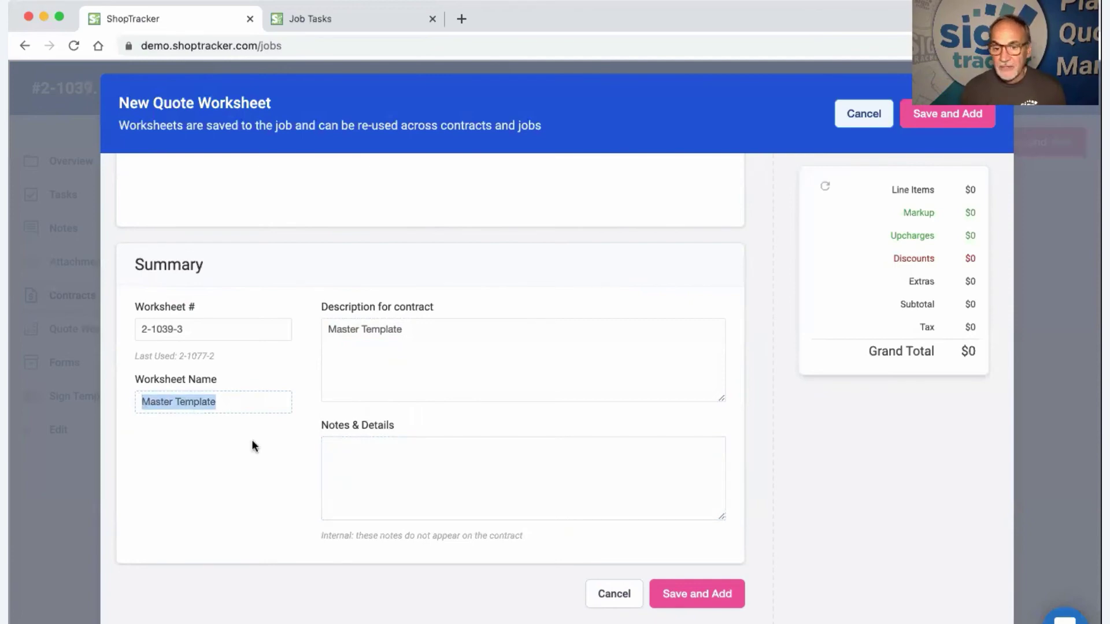
{"action": "left_click", "coordinate": [709, 593]}
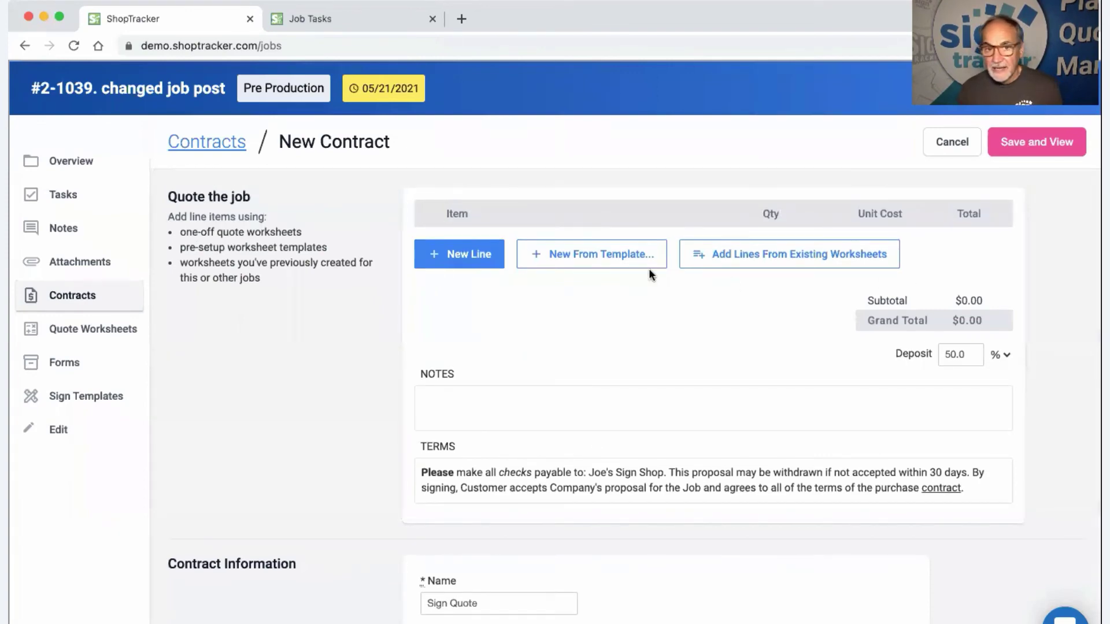
- Start a new contract line from the 4x8 Banner template in the Banners group and look over its worksheet
{"action": "left_click", "coordinate": [587, 261]}
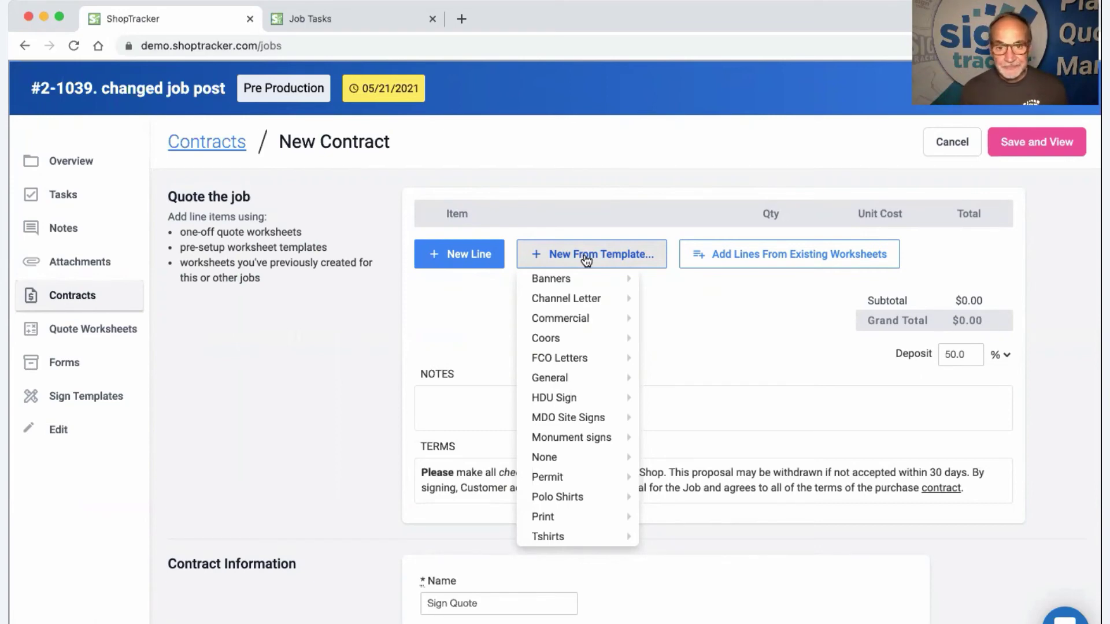
{"action": "mouse_move", "coordinate": [576, 277]}
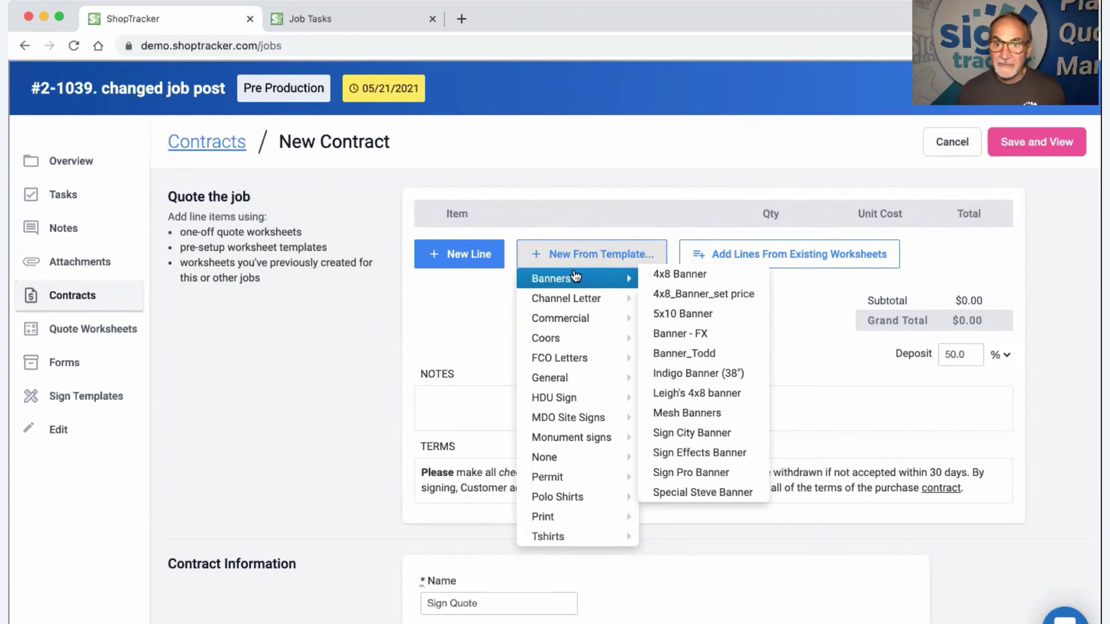
{"action": "left_click", "coordinate": [713, 273]}
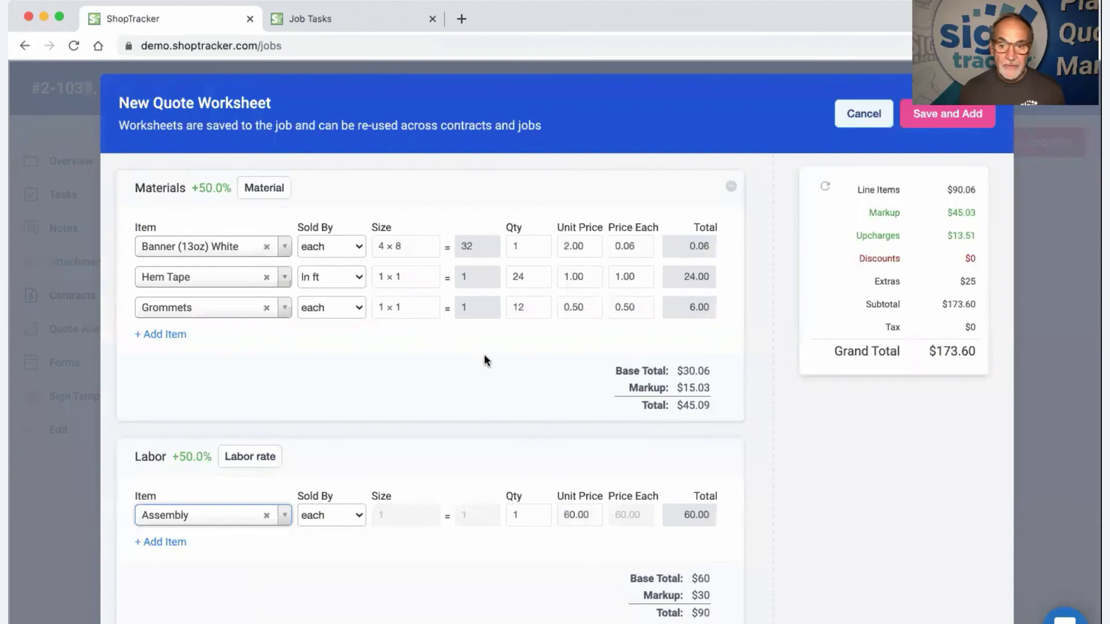
{"action": "scroll", "coordinate": [484, 355], "scroll_direction": "down", "scroll_amount": 12}
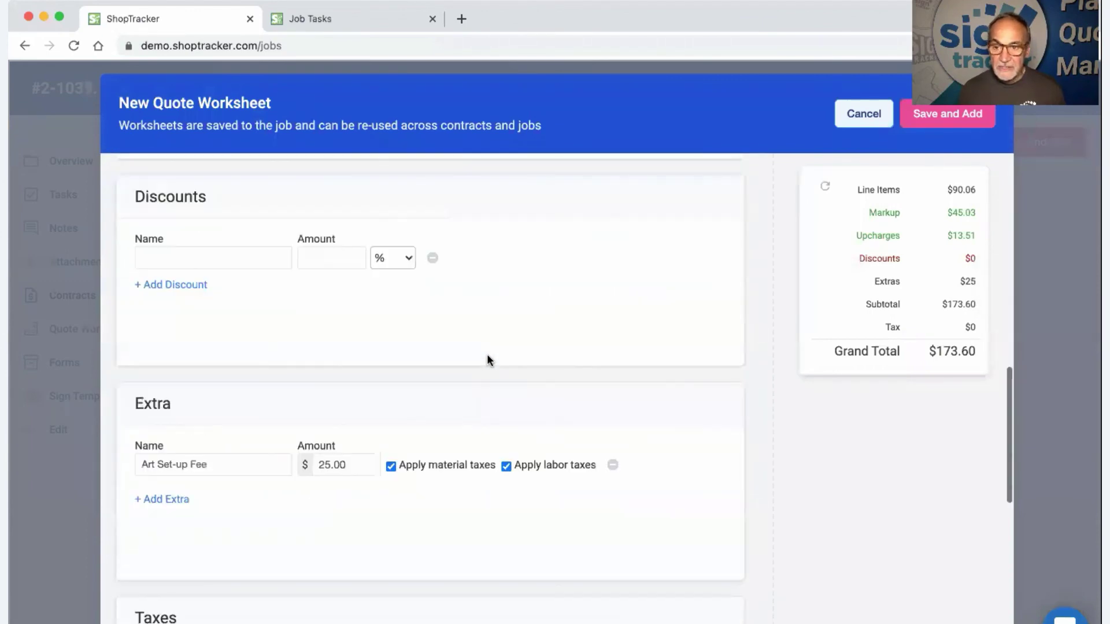
{"action": "scroll", "coordinate": [642, 364], "scroll_direction": "up", "scroll_amount": 10}
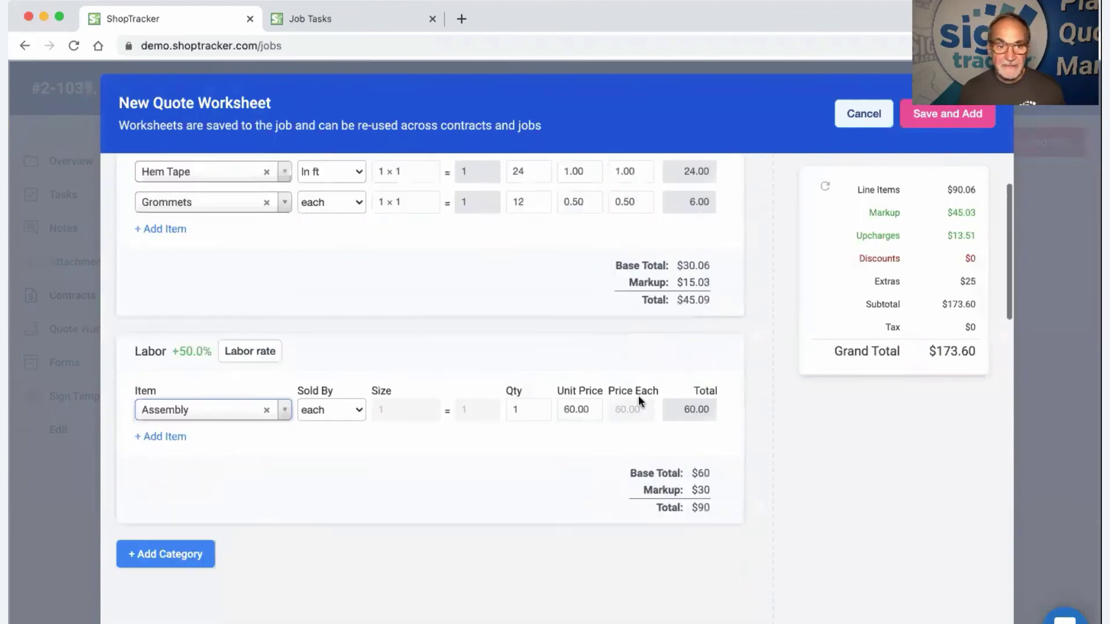
{"action": "scroll", "coordinate": [638, 395], "scroll_direction": "up", "scroll_amount": 3}
{"action": "scroll", "coordinate": [607, 404], "scroll_direction": "down", "scroll_amount": 2}
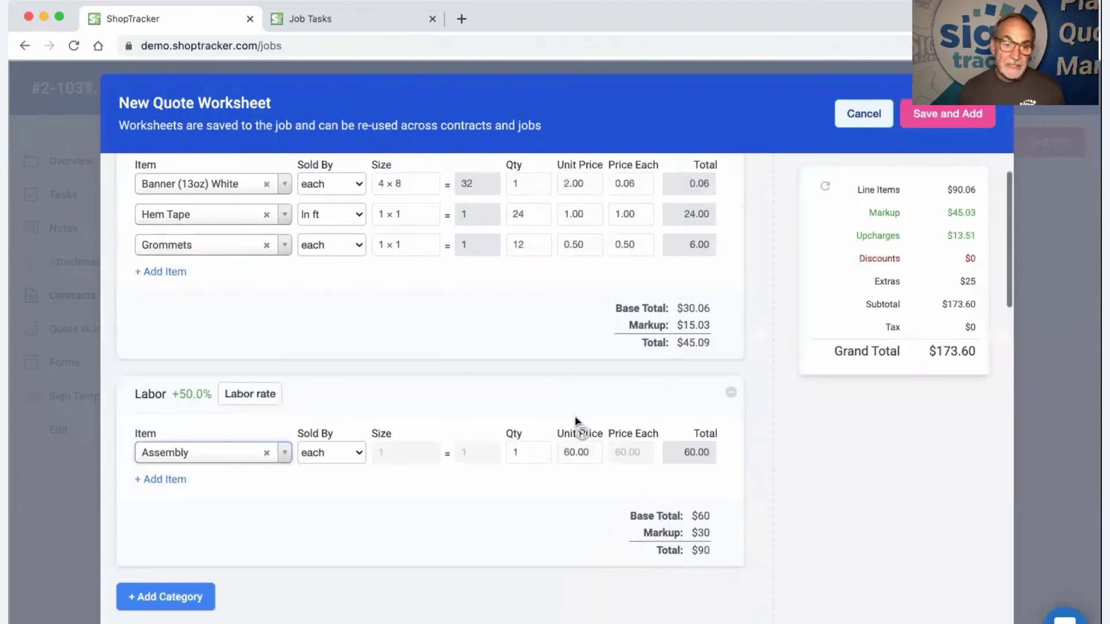
- Add a Design - Production item to the Labor category with a quantity of 2
{"action": "left_click", "coordinate": [164, 480]}
{"action": "left_click", "coordinate": [218, 488]}
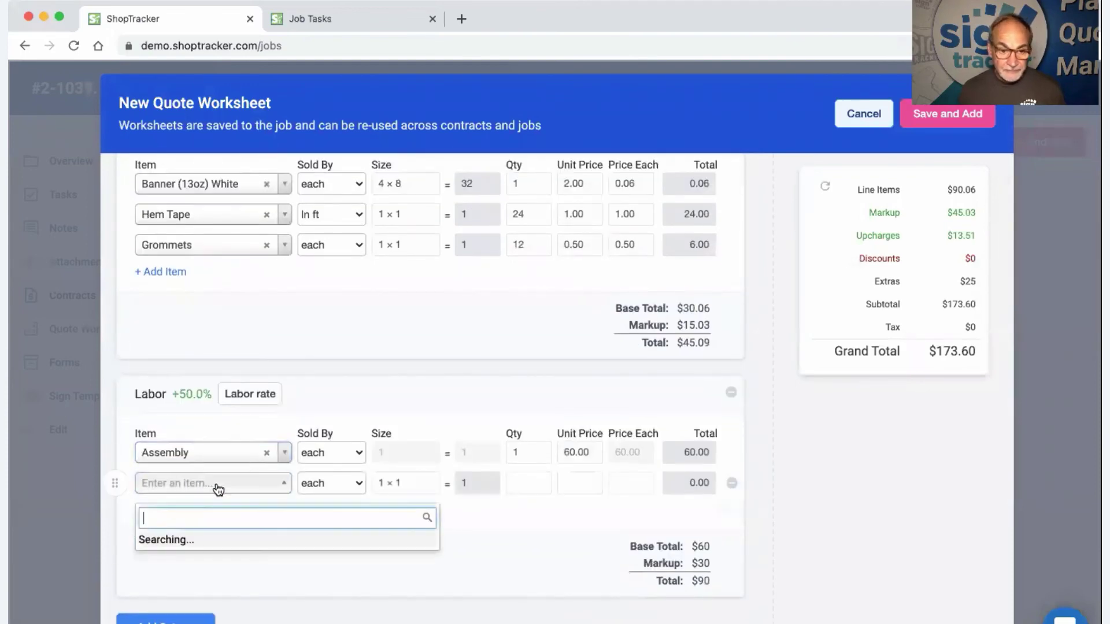
{"action": "type", "text": "d"}
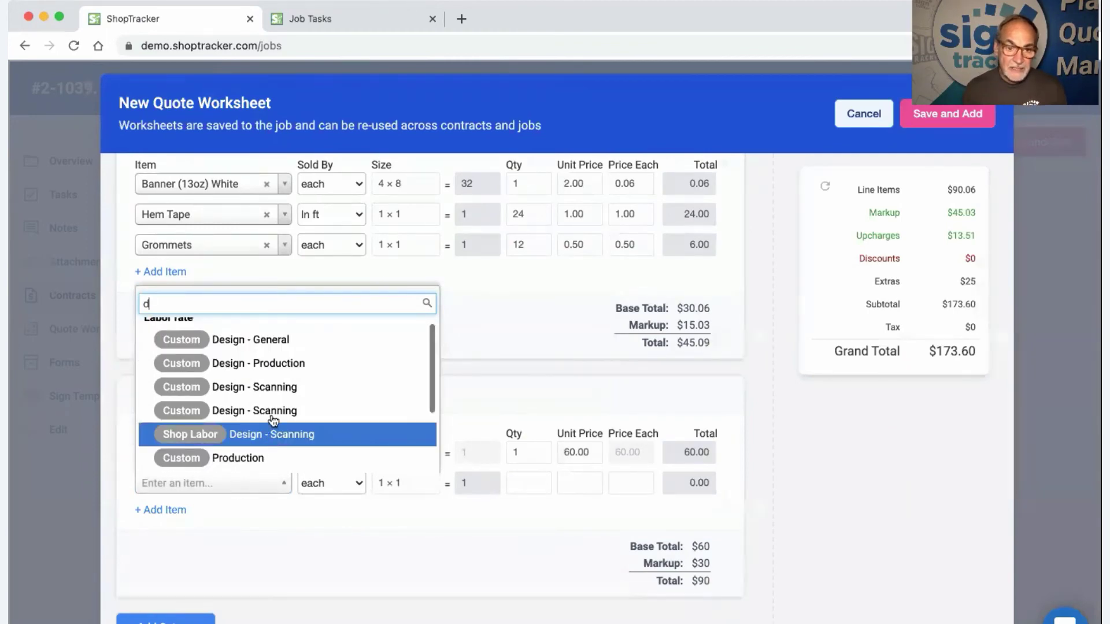
{"action": "left_click", "coordinate": [269, 363]}
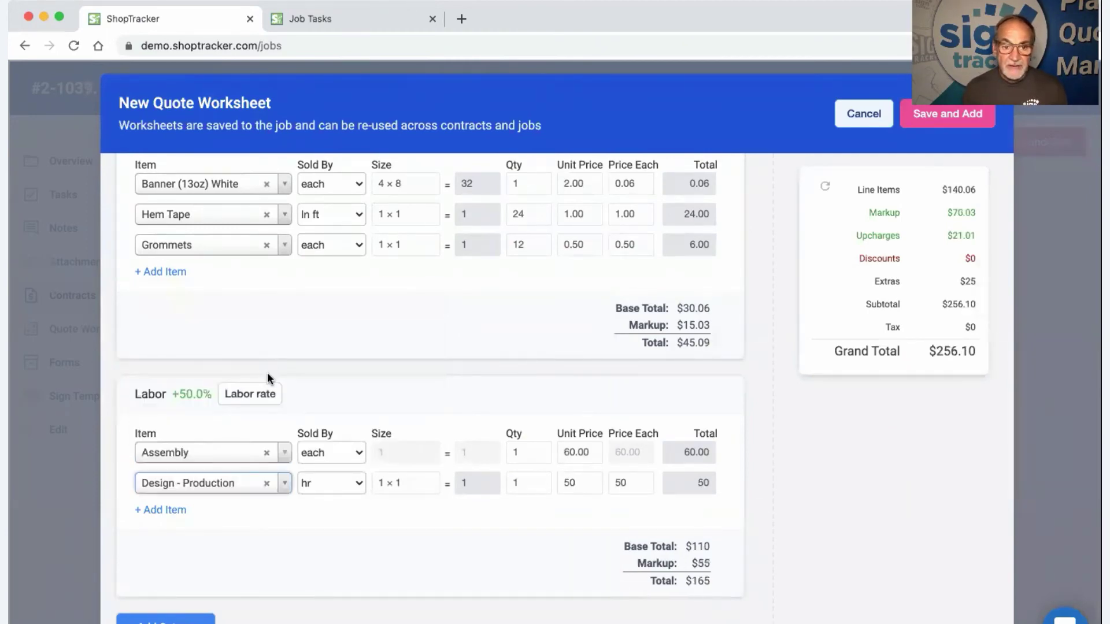
{"action": "double_click", "coordinate": [563, 484]}
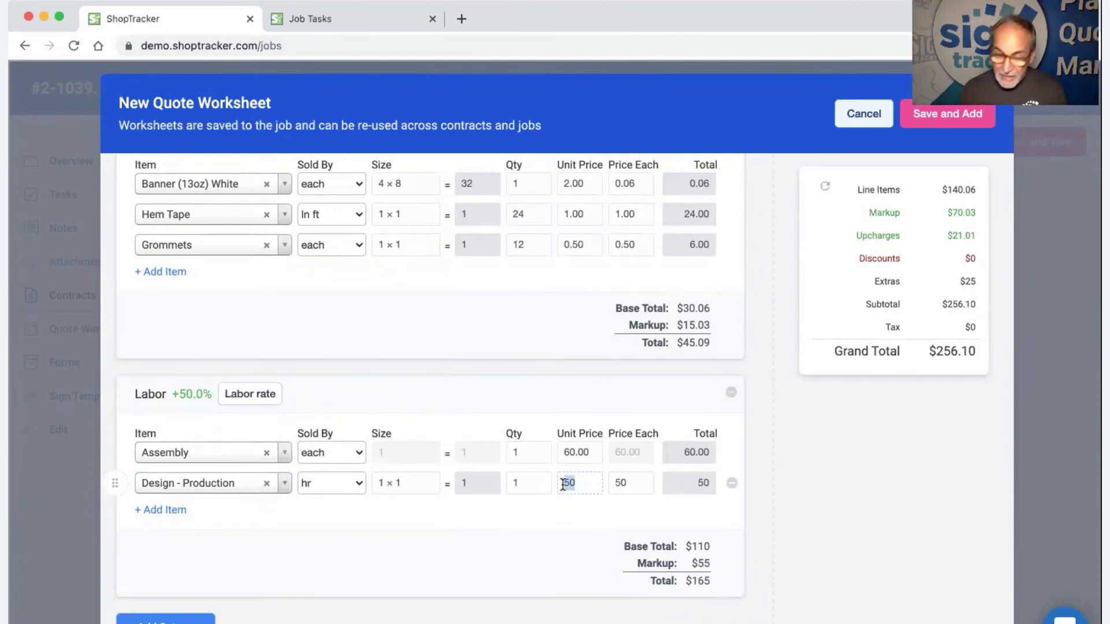
{"action": "double_click", "coordinate": [510, 483]}
{"action": "type", "text": "2"}
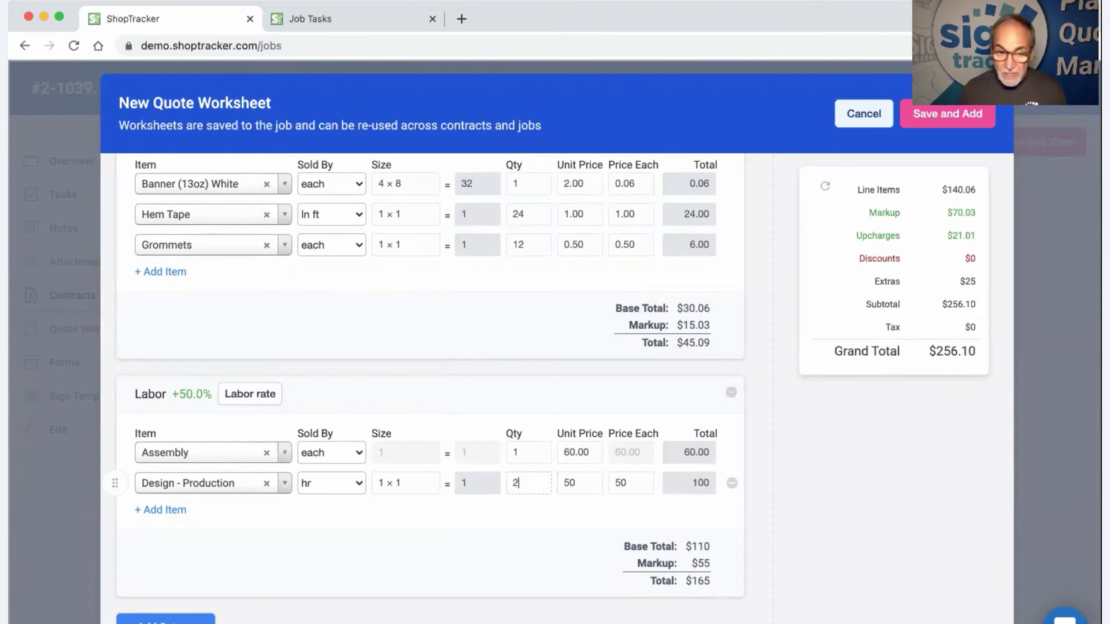
{"action": "key", "text": "Tab"}
- Rename the Sales upcharge to rush and set its amount to 25 in dollars
{"action": "scroll", "coordinate": [433, 522], "scroll_direction": "down", "scroll_amount": 3}
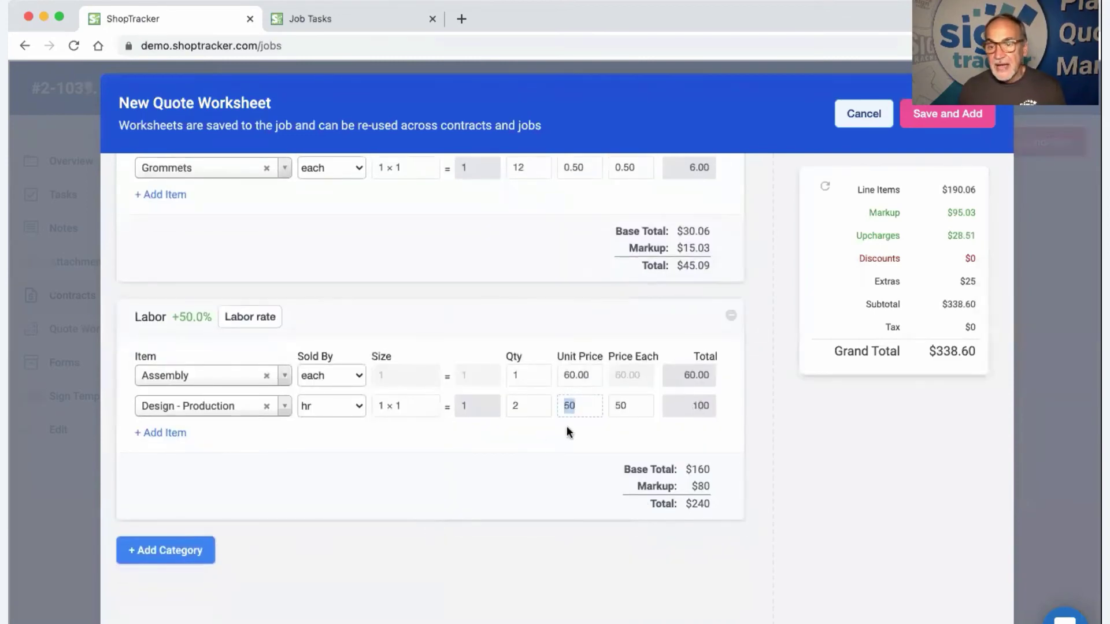
{"action": "scroll", "coordinate": [533, 445], "scroll_direction": "down", "scroll_amount": 10}
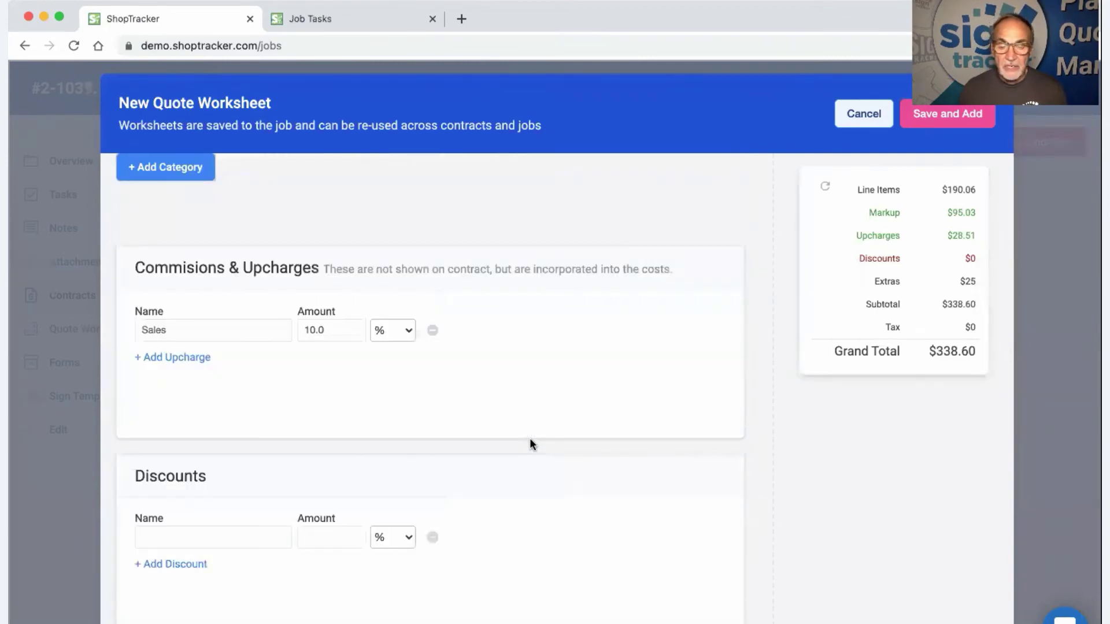
{"action": "scroll", "coordinate": [531, 442], "scroll_direction": "up", "scroll_amount": 10}
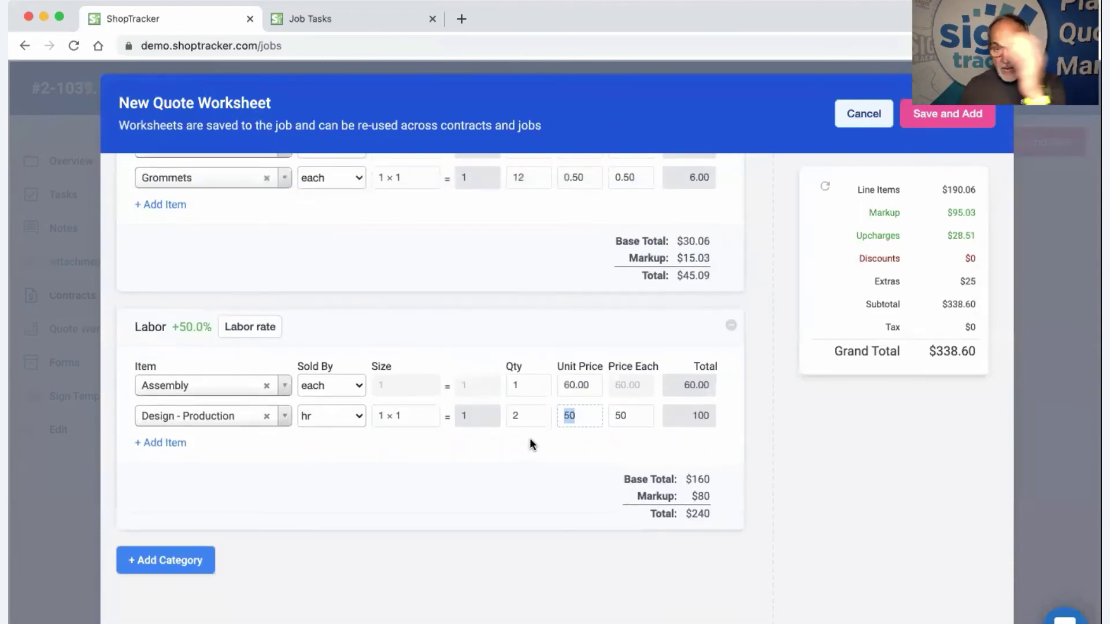
{"action": "scroll", "coordinate": [530, 444], "scroll_direction": "down", "scroll_amount": 9}
{"action": "scroll", "coordinate": [530, 444], "scroll_direction": "down", "scroll_amount": 3}
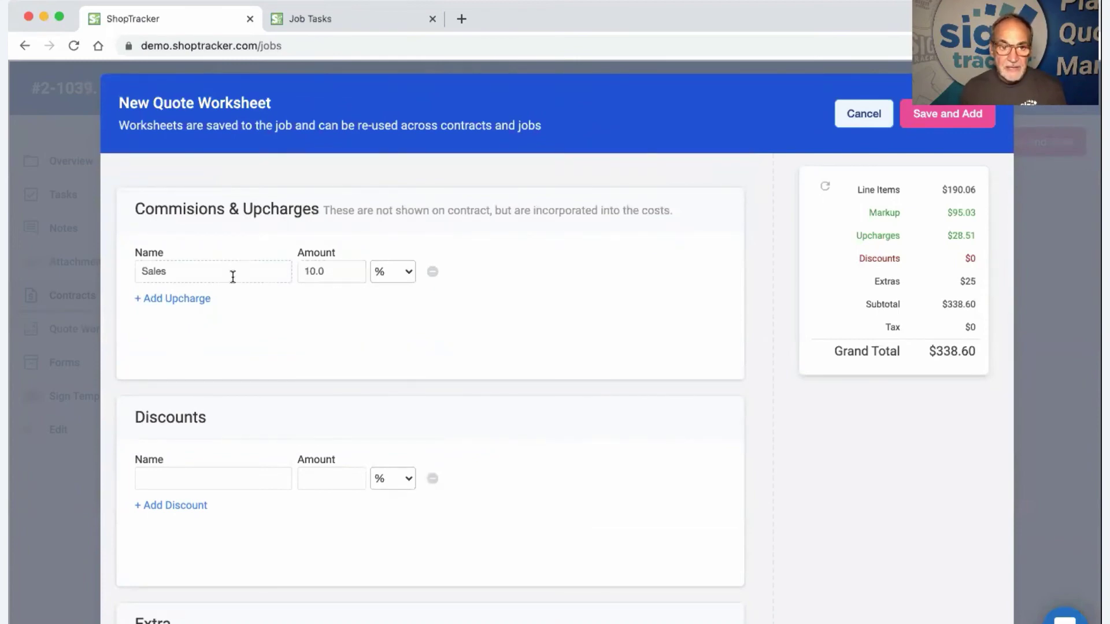
{"action": "left_click_drag", "start_coordinate": [194, 272], "coordinate": [136, 270]}
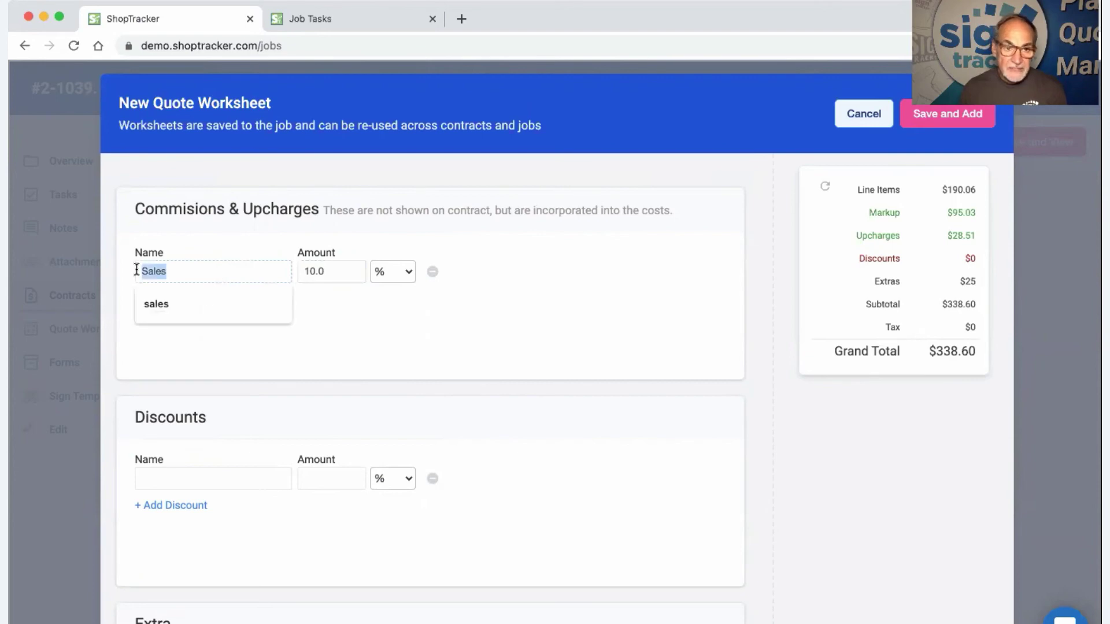
{"action": "type", "text": "ru"}
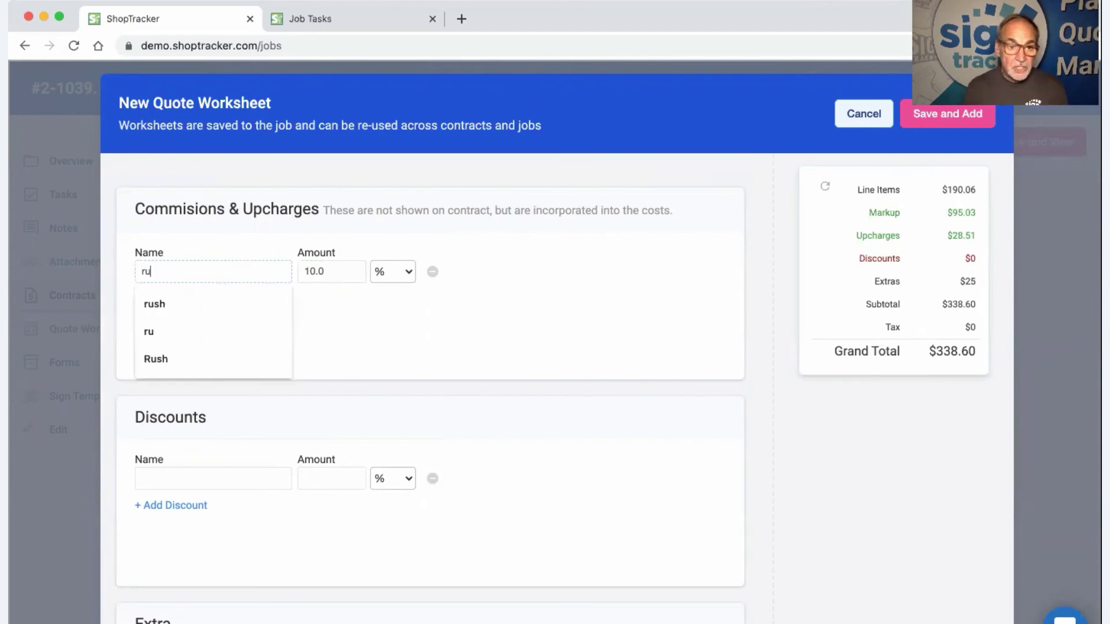
{"action": "left_click", "coordinate": [165, 304]}
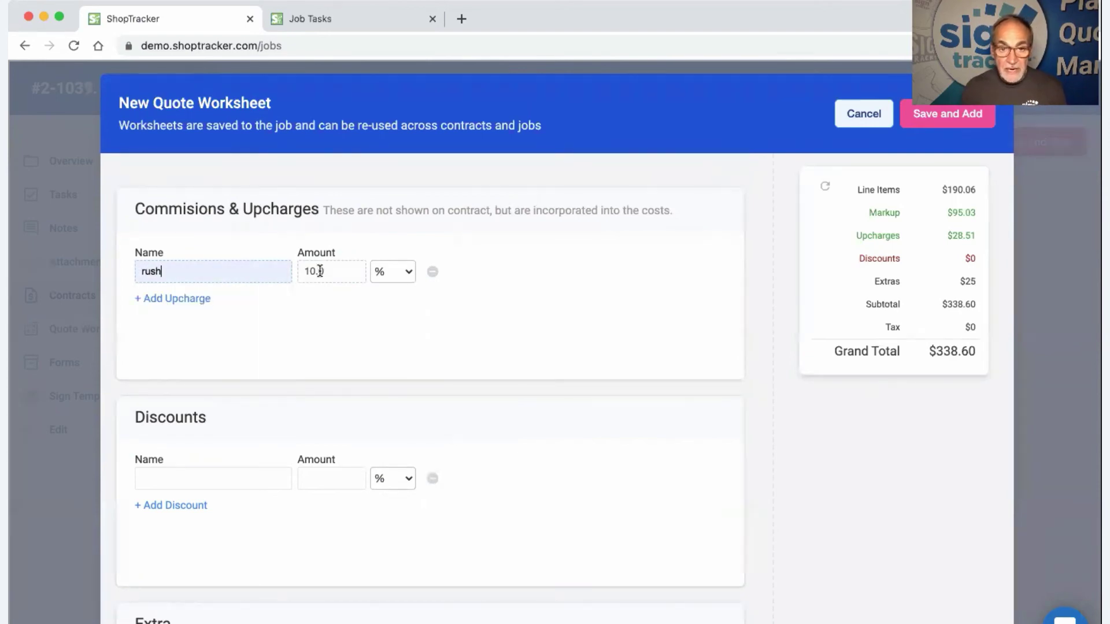
{"action": "left_click_drag", "start_coordinate": [335, 270], "coordinate": [277, 268]}
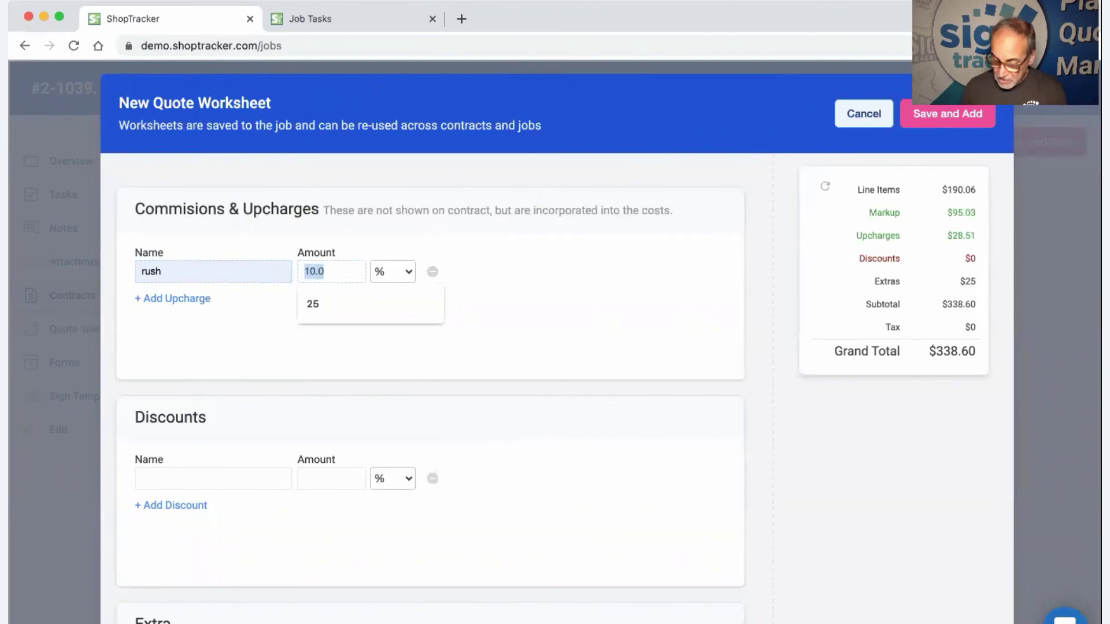
{"action": "type", "text": "25"}
{"action": "left_click", "coordinate": [401, 275]}
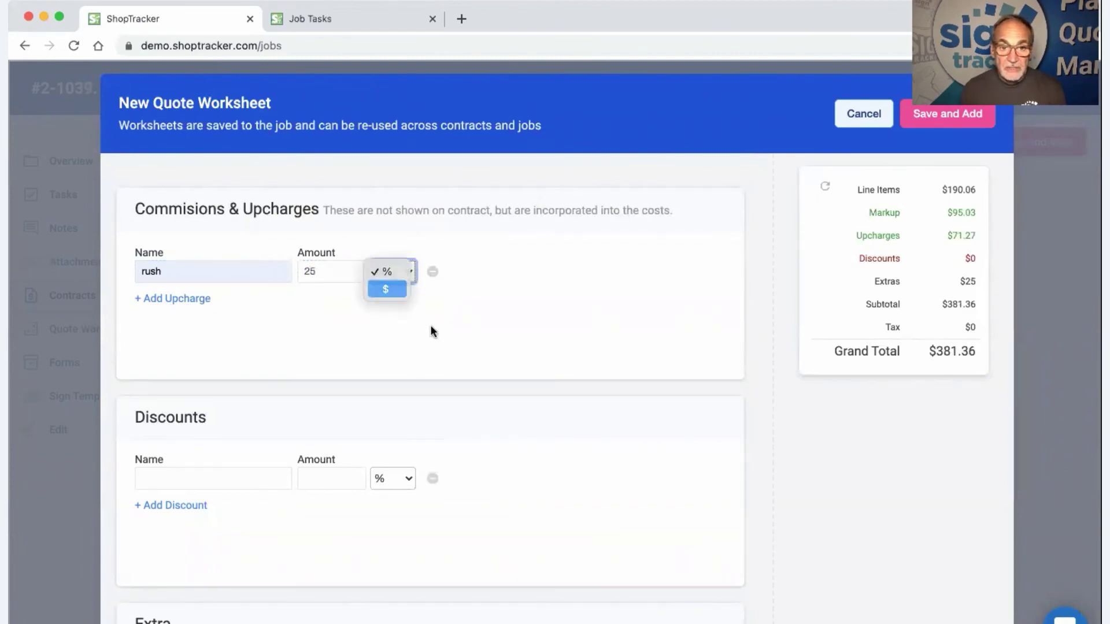
- Remove the Art Set-up Fee from the worksheet's extra charges
{"action": "scroll", "coordinate": [432, 332], "scroll_direction": "down", "scroll_amount": 2}
{"action": "scroll", "coordinate": [432, 332], "scroll_direction": "down", "scroll_amount": 2}
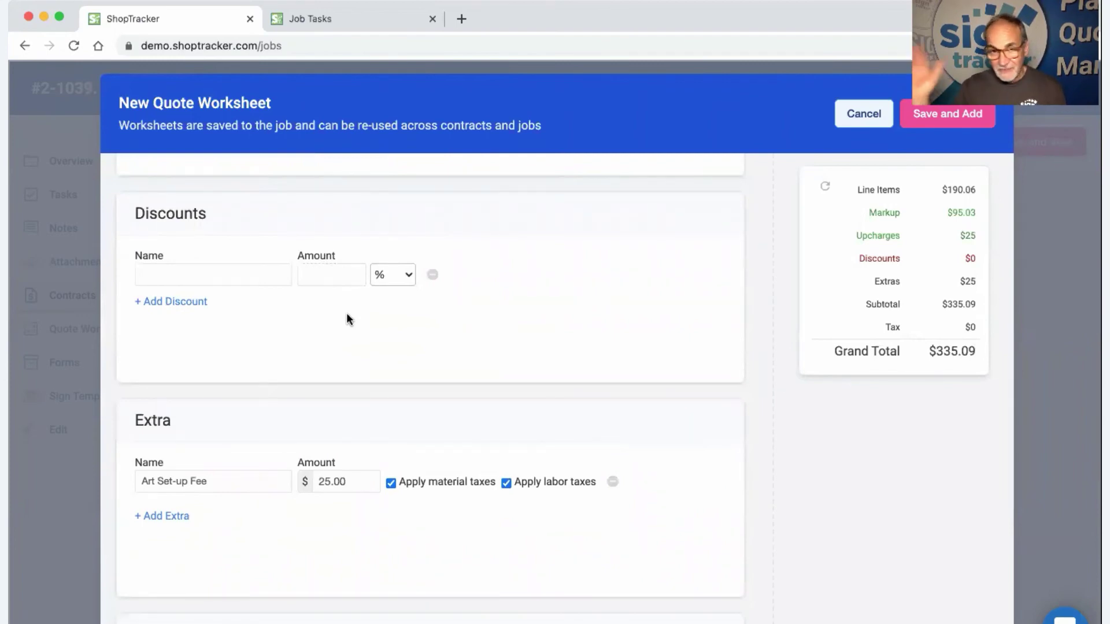
{"action": "scroll", "coordinate": [313, 341], "scroll_direction": "down", "scroll_amount": 3}
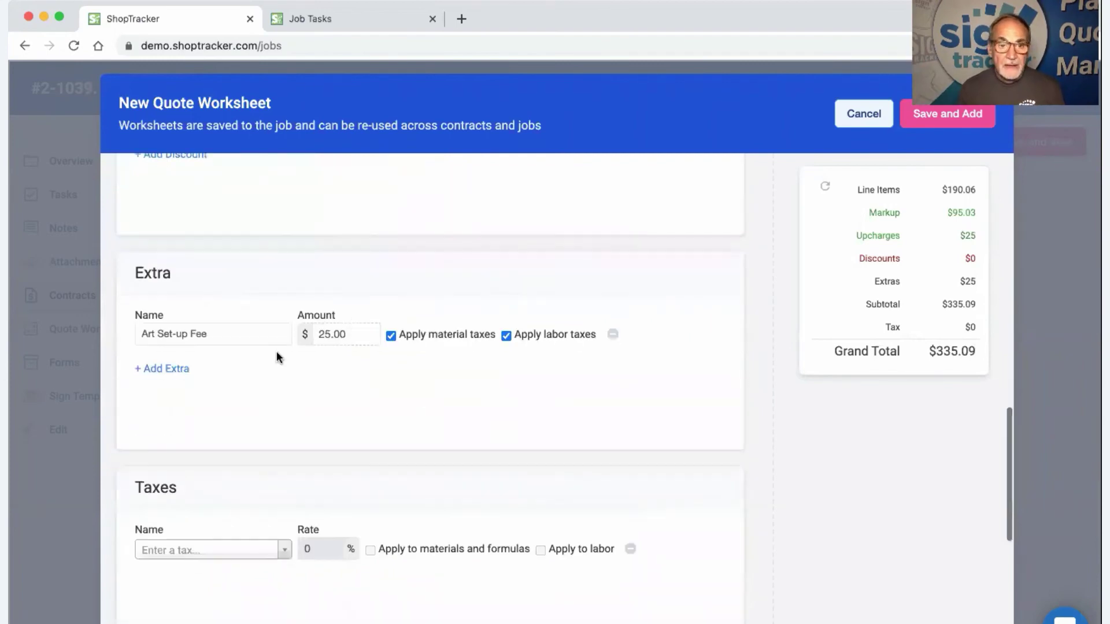
{"action": "left_click", "coordinate": [144, 336]}
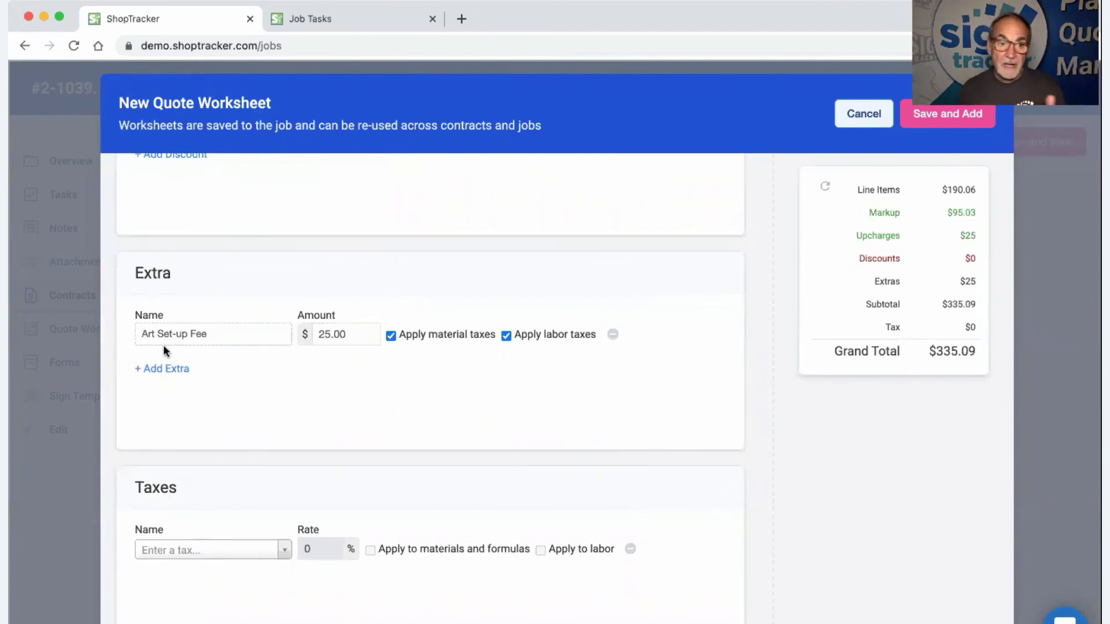
{"action": "left_click", "coordinate": [613, 335]}
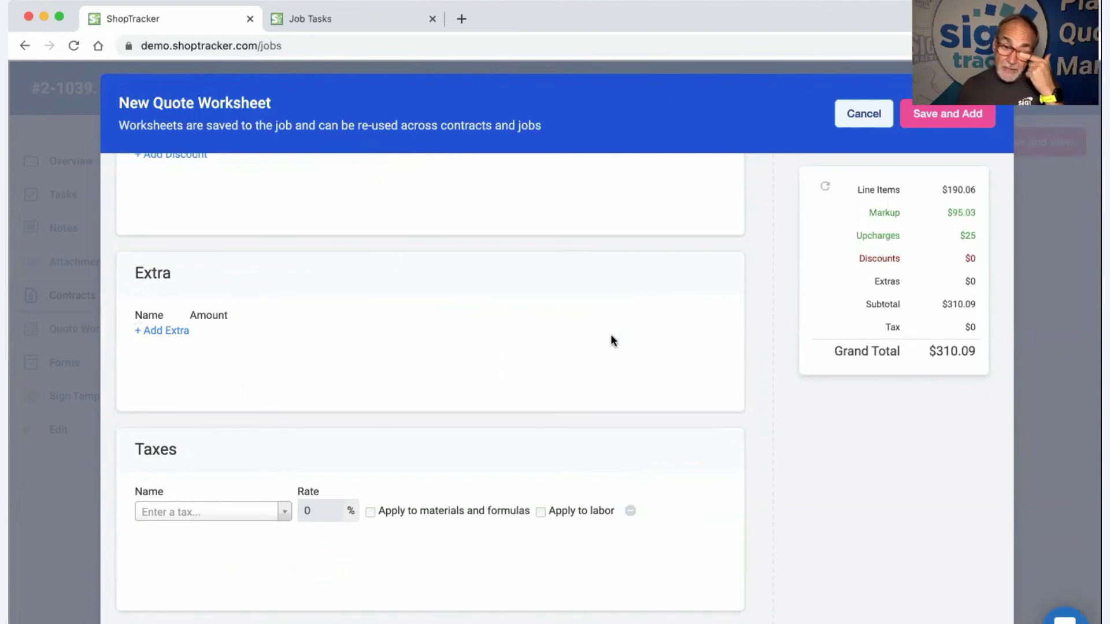
- Apply the Local tax to the 4x8 Banner worksheet
{"action": "scroll", "coordinate": [314, 455], "scroll_direction": "down", "scroll_amount": 3}
{"action": "left_click", "coordinate": [286, 439]}
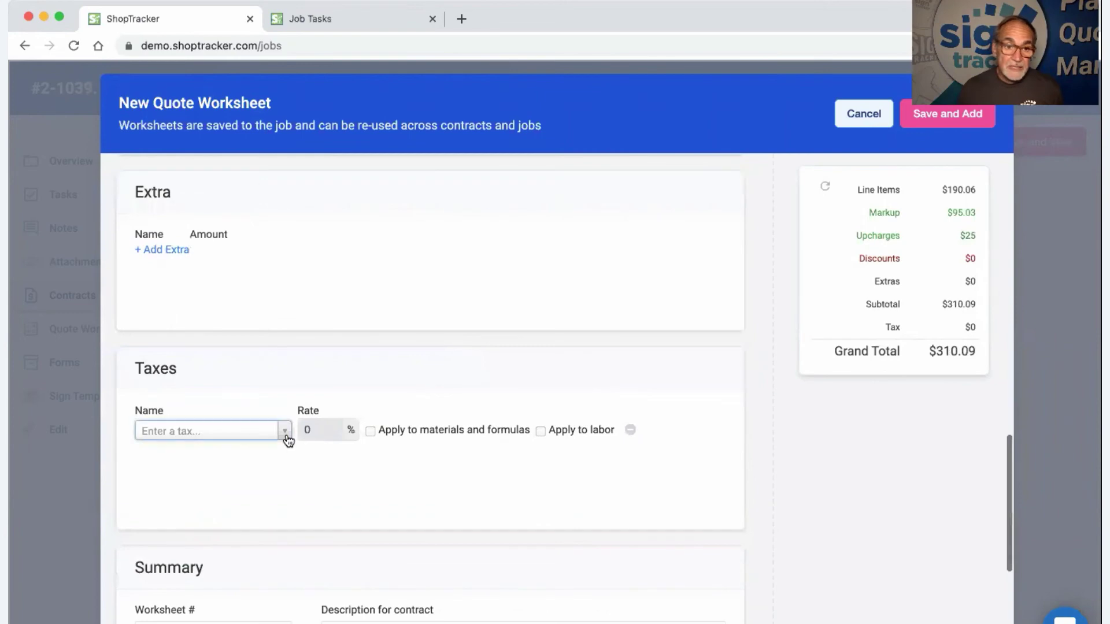
{"action": "left_click", "coordinate": [218, 533]}
- Enlarge the contract description box and add the line "Design Clean up" below Hem Tape
{"action": "scroll", "coordinate": [391, 488], "scroll_direction": "down", "scroll_amount": 6}
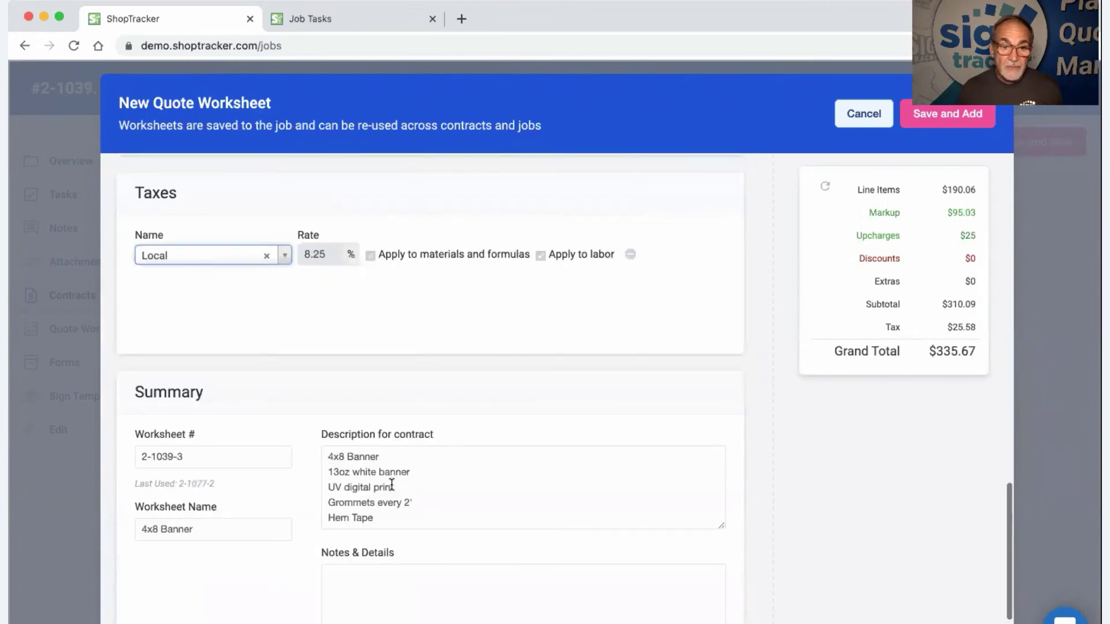
{"action": "scroll", "coordinate": [416, 497], "scroll_direction": "down", "scroll_amount": 2}
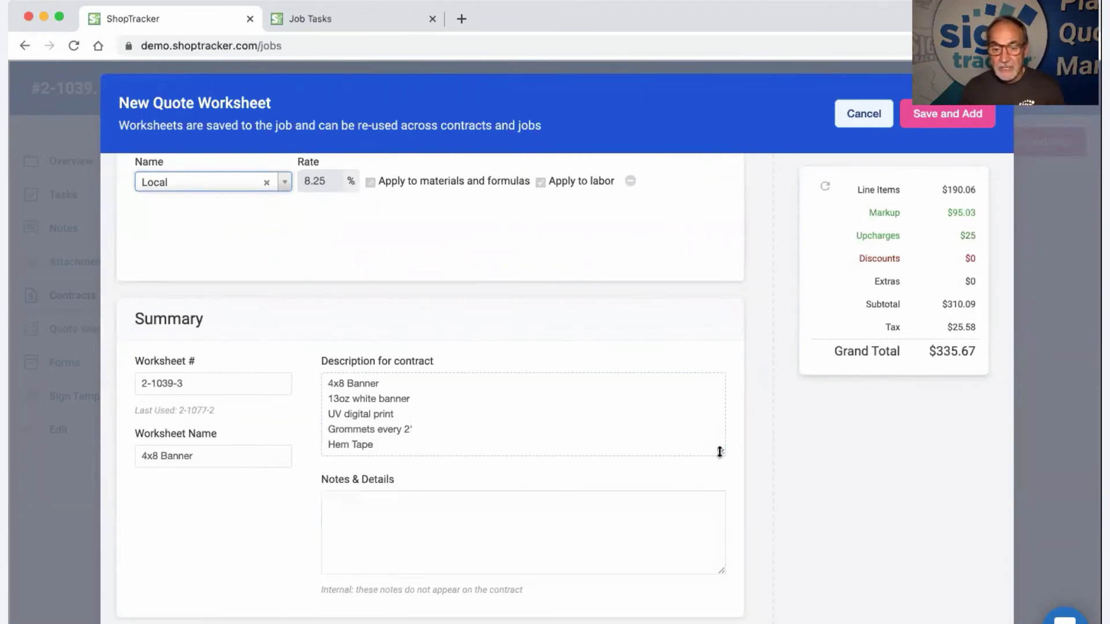
{"action": "left_click_drag", "start_coordinate": [720, 452], "coordinate": [721, 508]}
{"action": "left_click_drag", "start_coordinate": [377, 445], "coordinate": [303, 446]}
{"action": "left_click", "coordinate": [368, 457]}
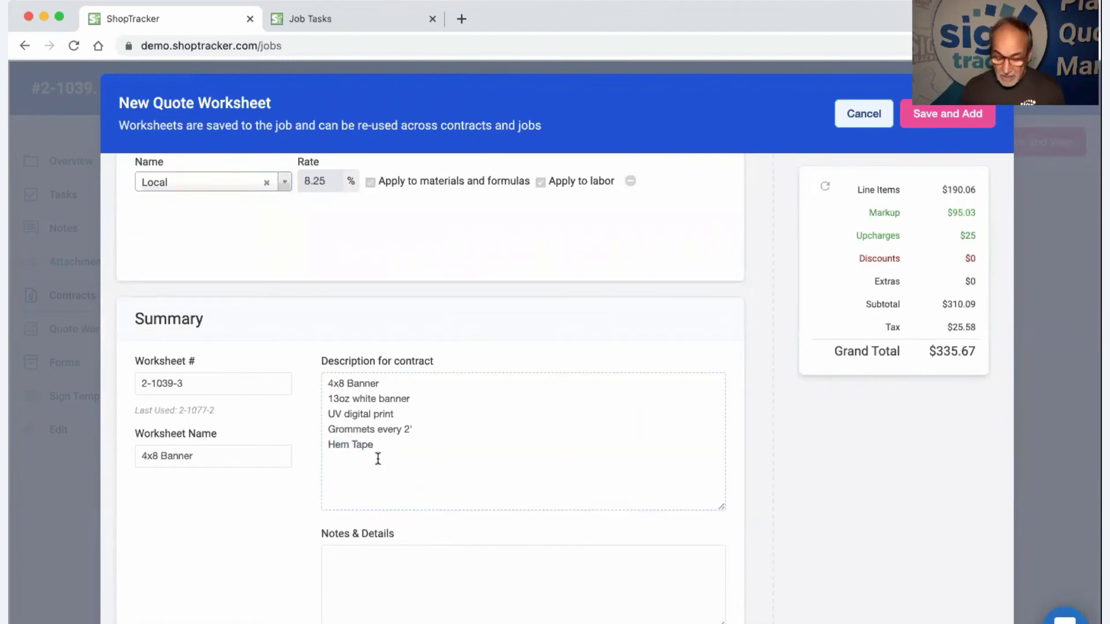
{"action": "key", "text": "Return"}
{"action": "type", "text": "De"}
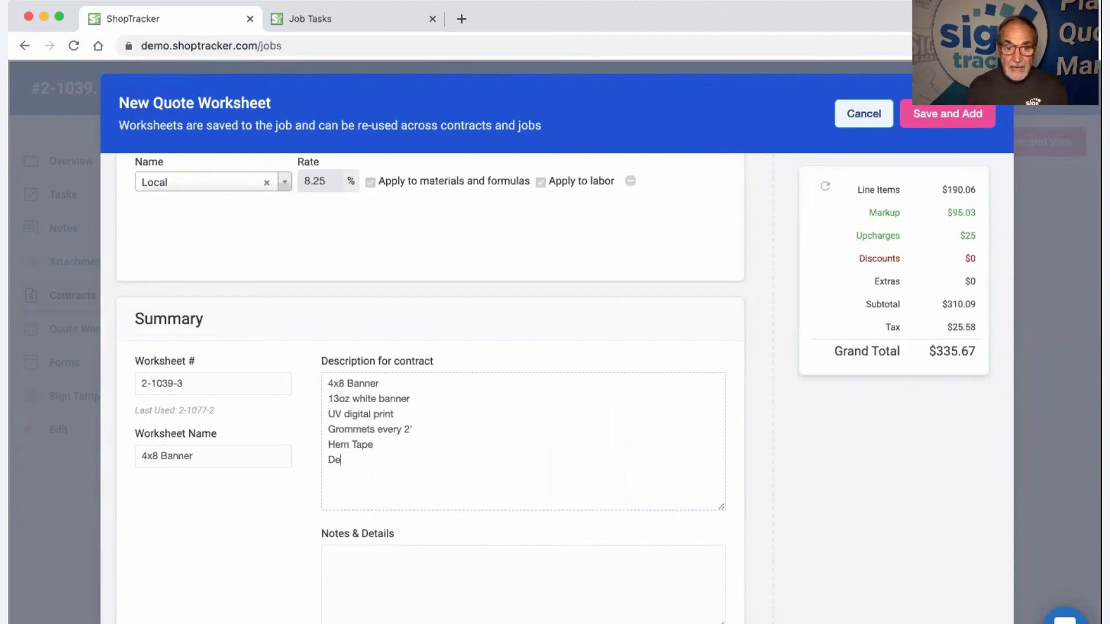
{"action": "type", "text": "sign C"}
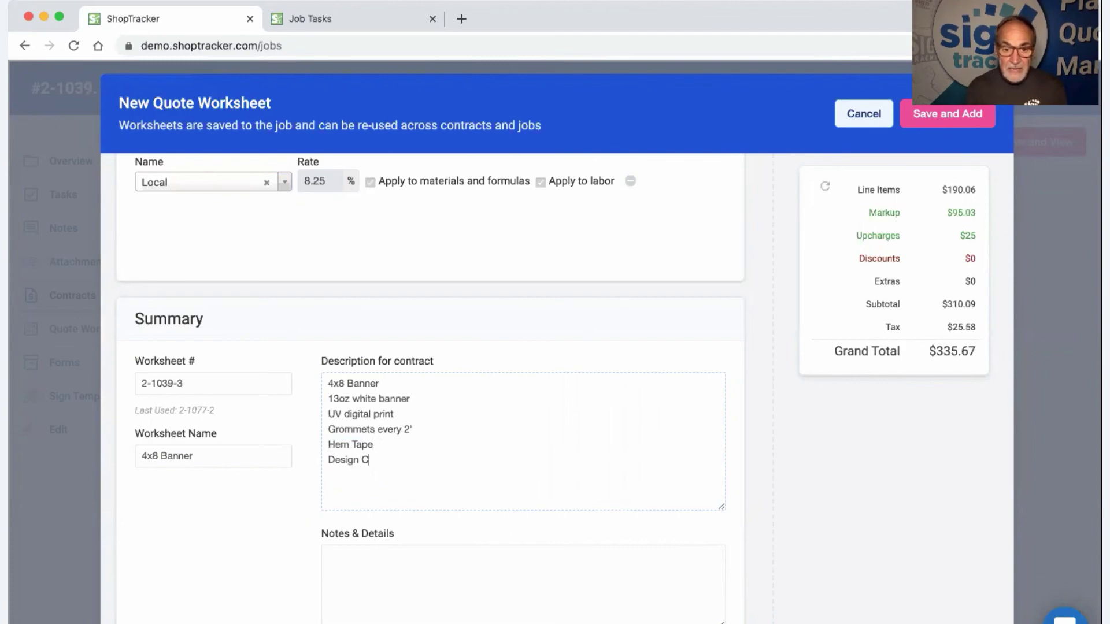
{"action": "type", "text": "lean up"}
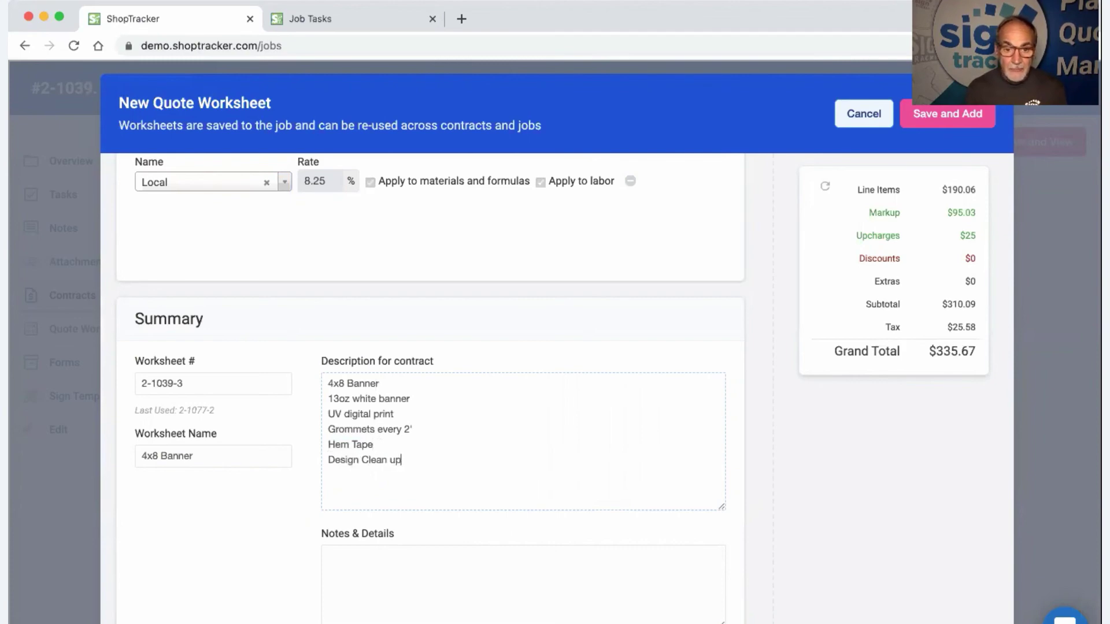
- Enter "part 123" in the internal notes and details, and save the worksheet into the contract
{"action": "scroll", "coordinate": [374, 464], "scroll_direction": "down", "scroll_amount": 4}
{"action": "left_click", "coordinate": [360, 458]}
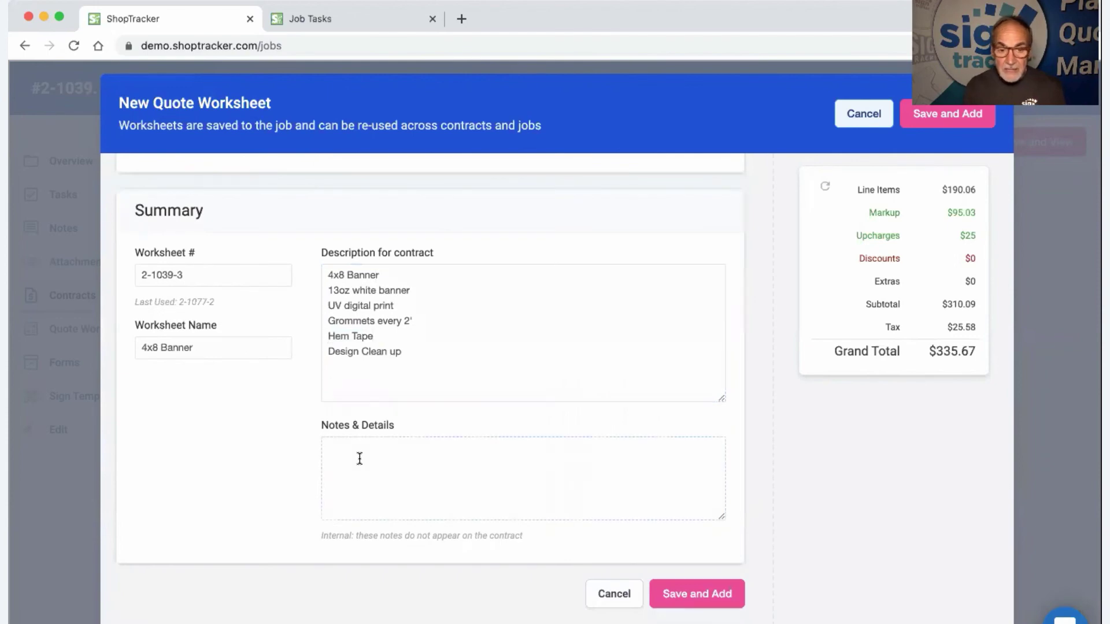
{"action": "type", "text": "part "}
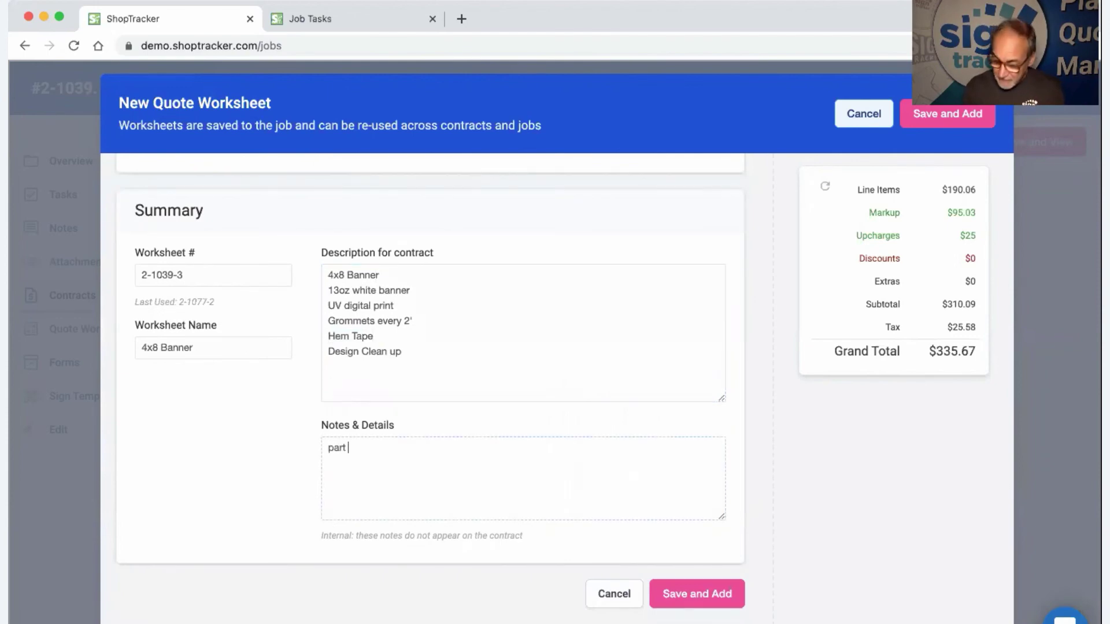
{"action": "type", "text": "123"}
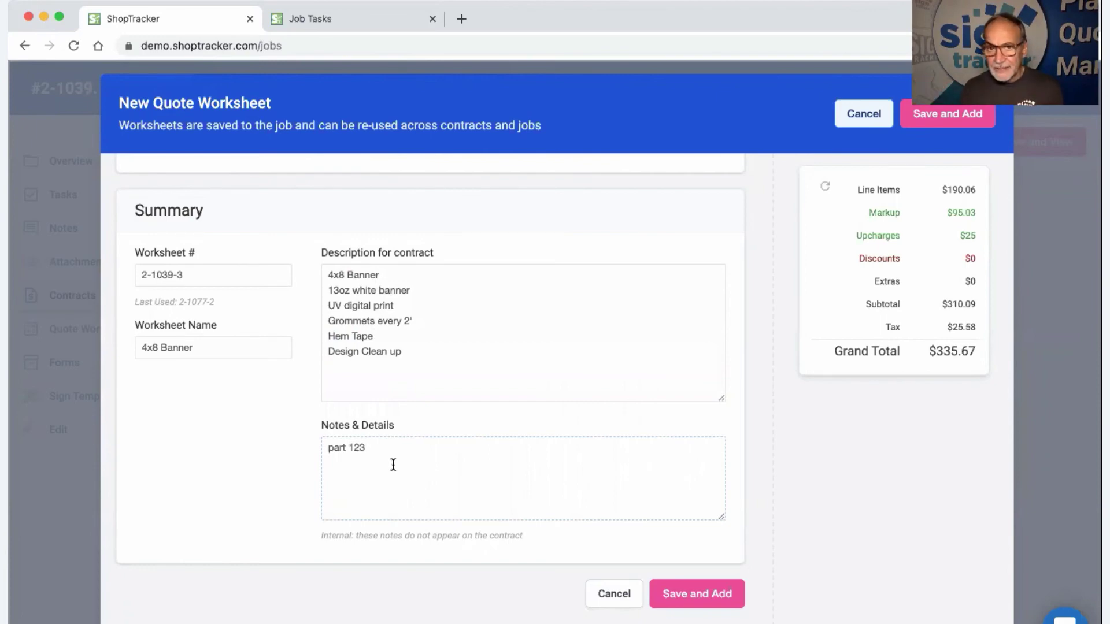
{"action": "left_click", "coordinate": [701, 599]}
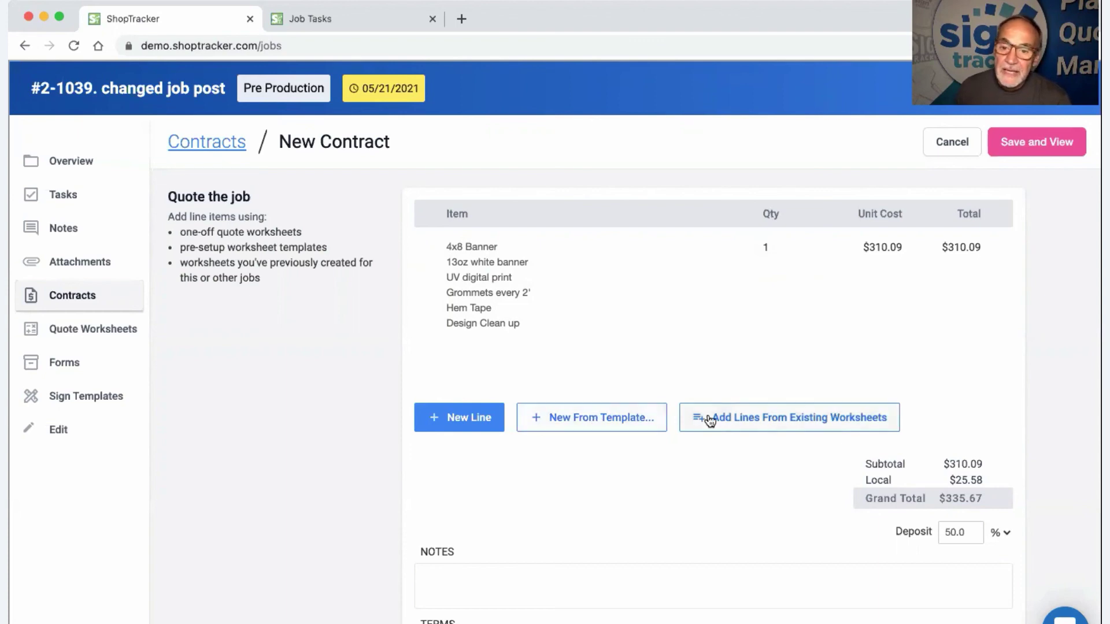
- Open this job's existing worksheets for adding lines and check the actions offered for the 4x8 Banner and Banners [duplicate] worksheets
{"action": "left_click", "coordinate": [752, 418]}
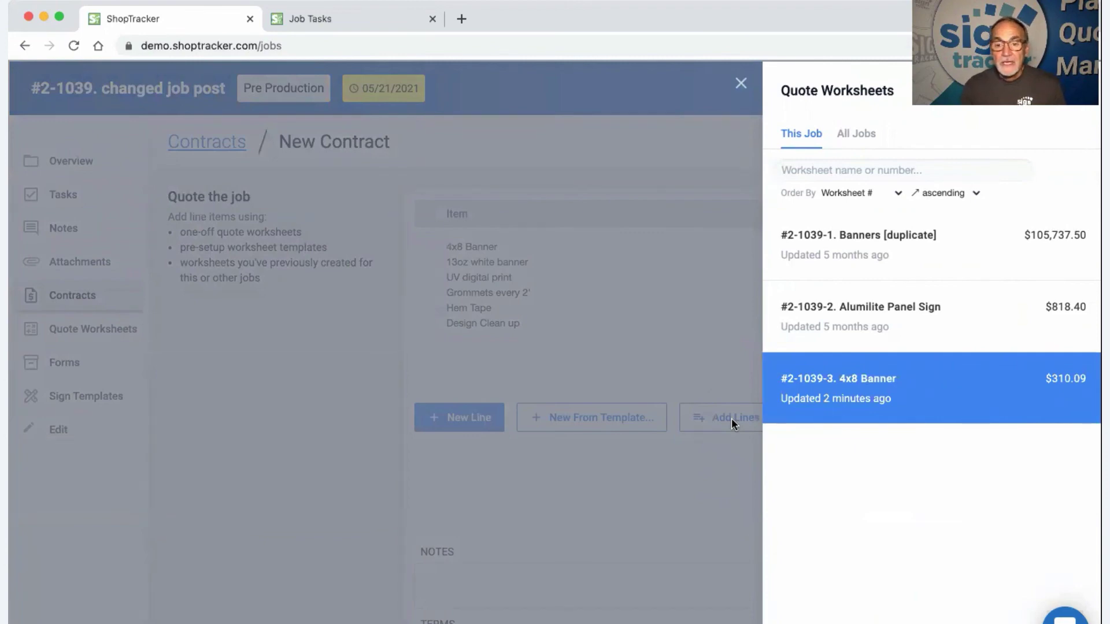
{"action": "mouse_move", "coordinate": [841, 391]}
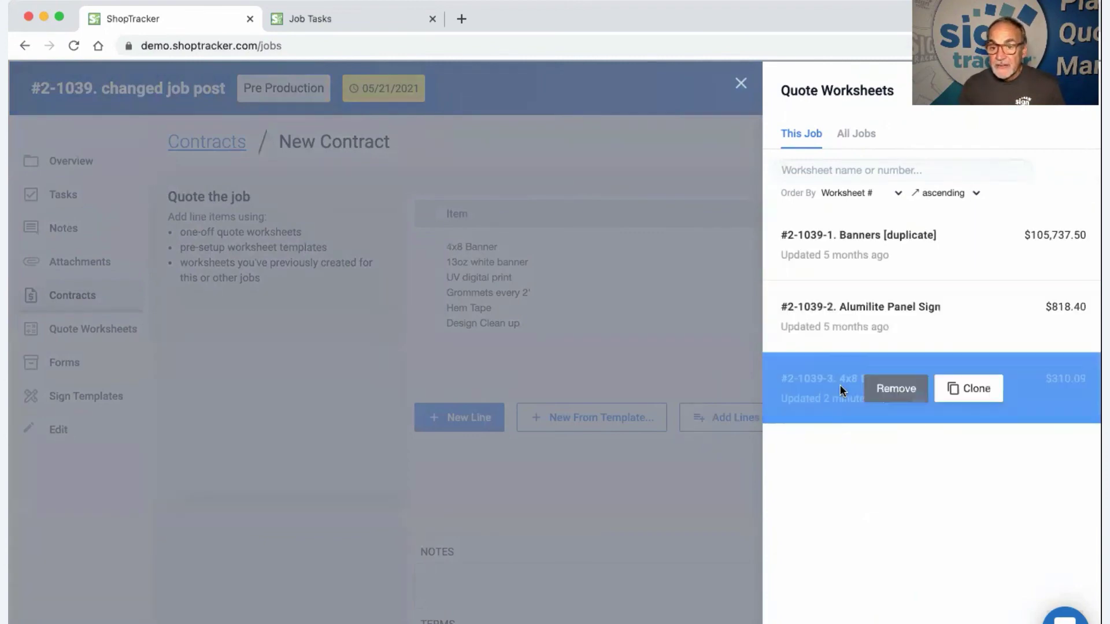
{"action": "mouse_move", "coordinate": [840, 255]}
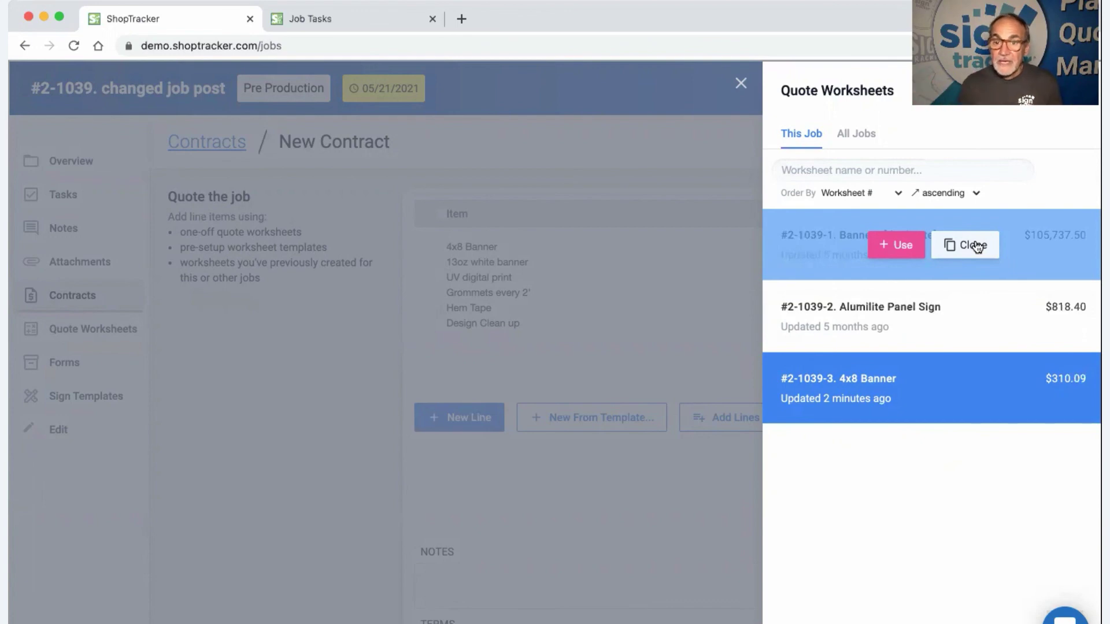
- Search the quote worksheets of all jobs for 2-1033 and look through the listed worksheets
{"action": "left_click", "coordinate": [861, 136]}
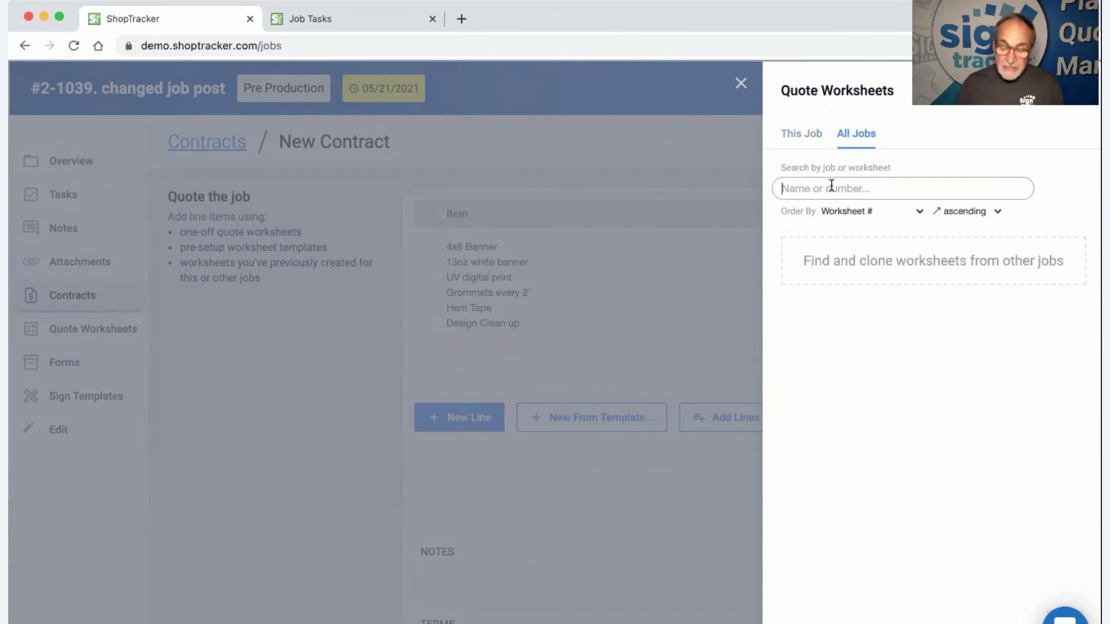
{"action": "type", "text": "2-1"}
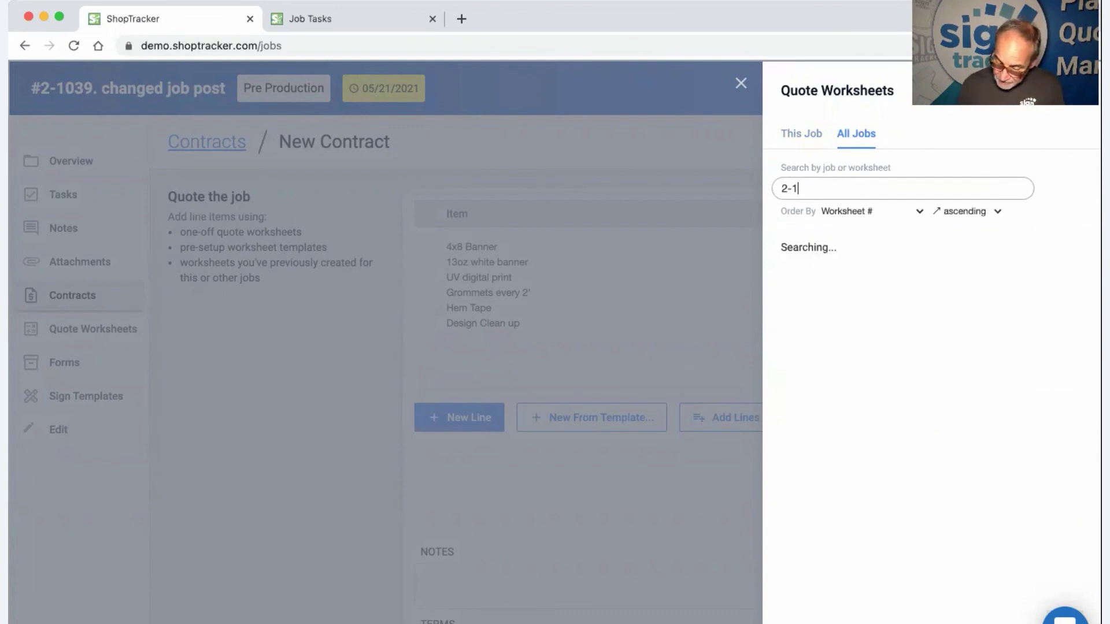
{"action": "type", "text": "033"}
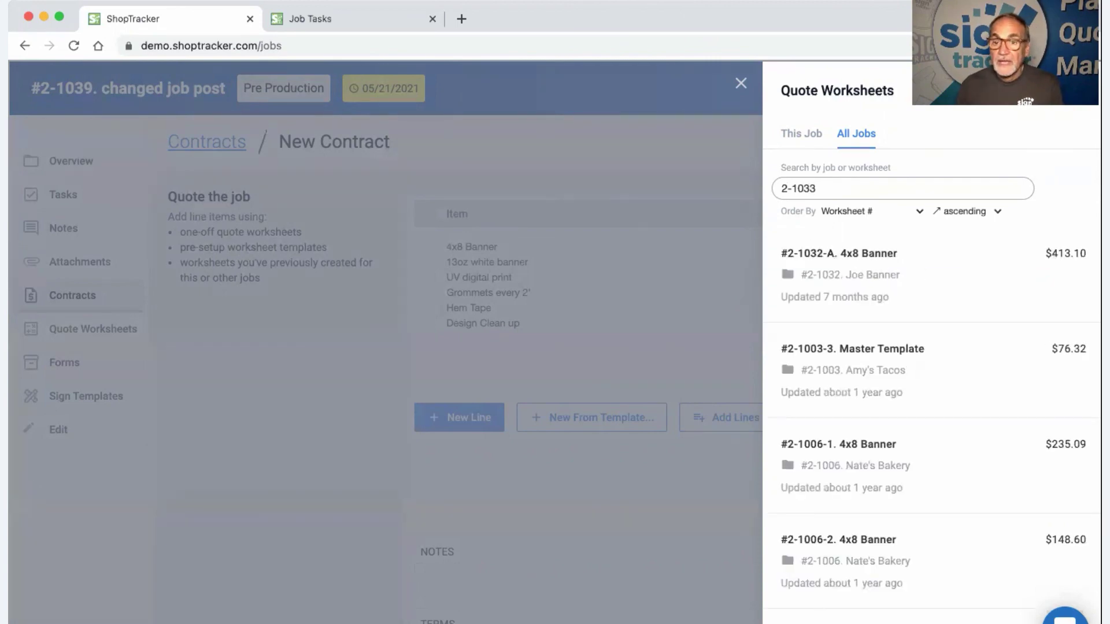
{"action": "mouse_move", "coordinate": [834, 298]}
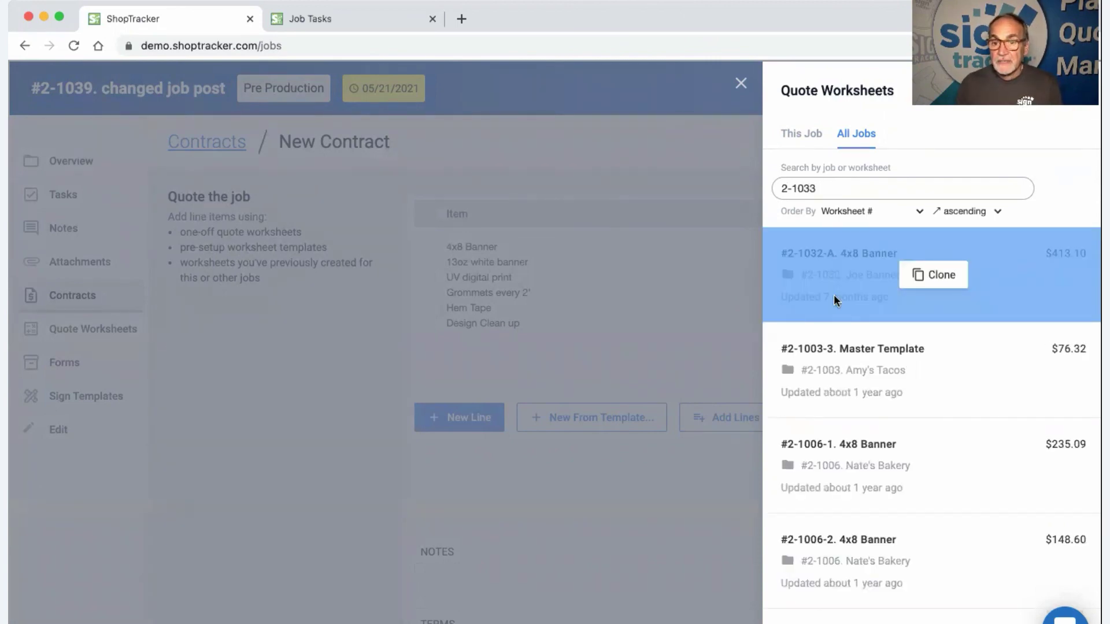
{"action": "scroll", "coordinate": [838, 399], "scroll_direction": "down", "scroll_amount": 5}
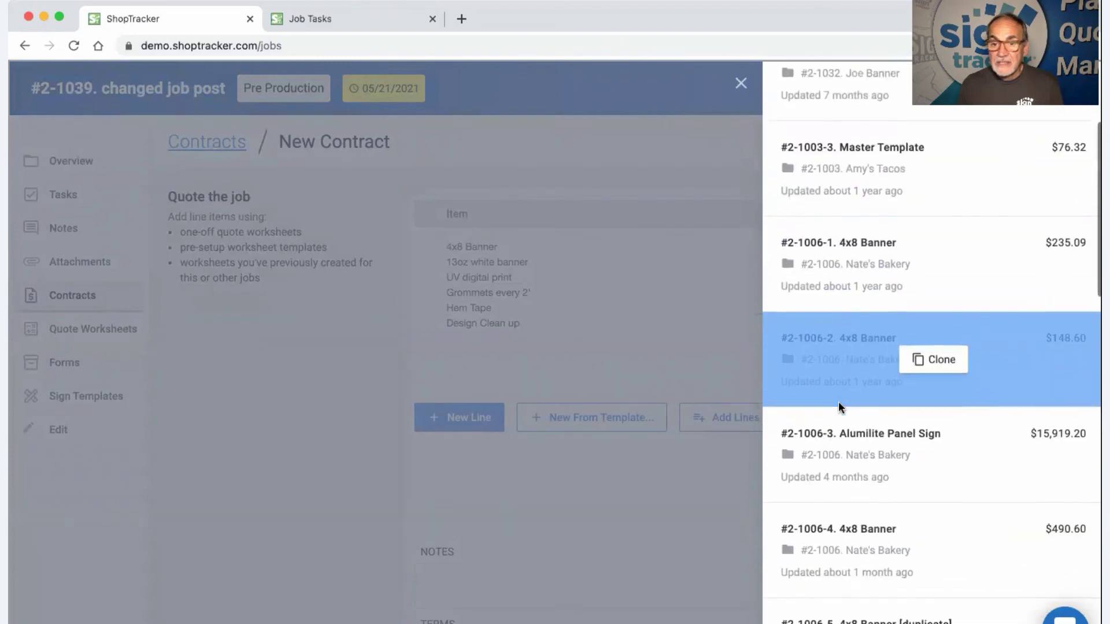
{"action": "scroll", "coordinate": [839, 403], "scroll_direction": "down", "scroll_amount": 3}
{"action": "scroll", "coordinate": [838, 403], "scroll_direction": "down", "scroll_amount": 4}
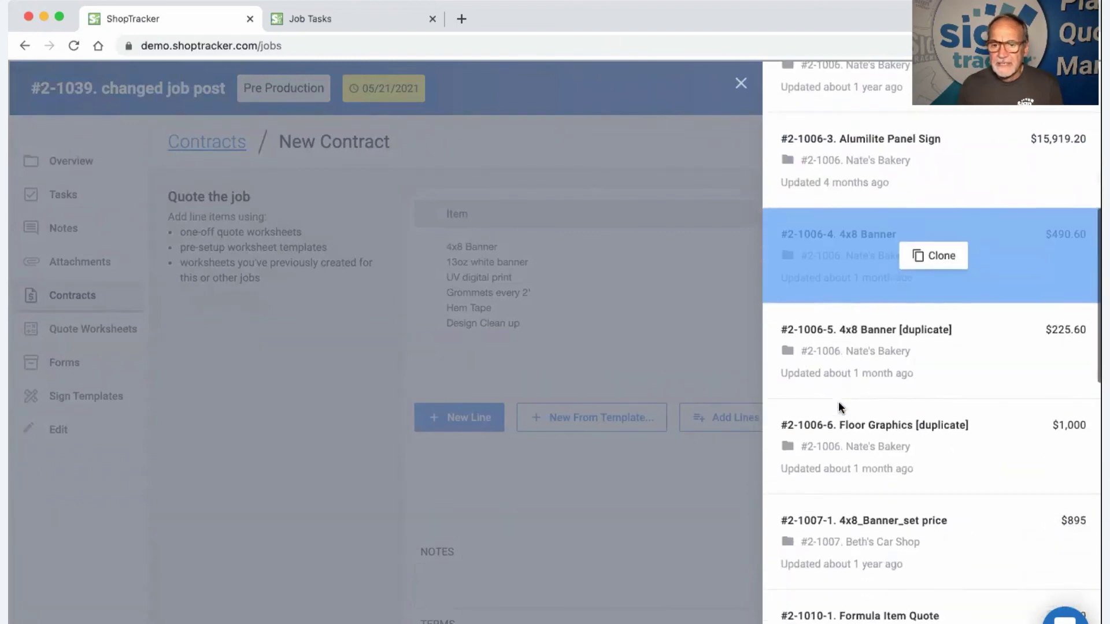
{"action": "scroll", "coordinate": [856, 406], "scroll_direction": "down", "scroll_amount": 2}
{"action": "scroll", "coordinate": [848, 408], "scroll_direction": "up", "scroll_amount": 2}
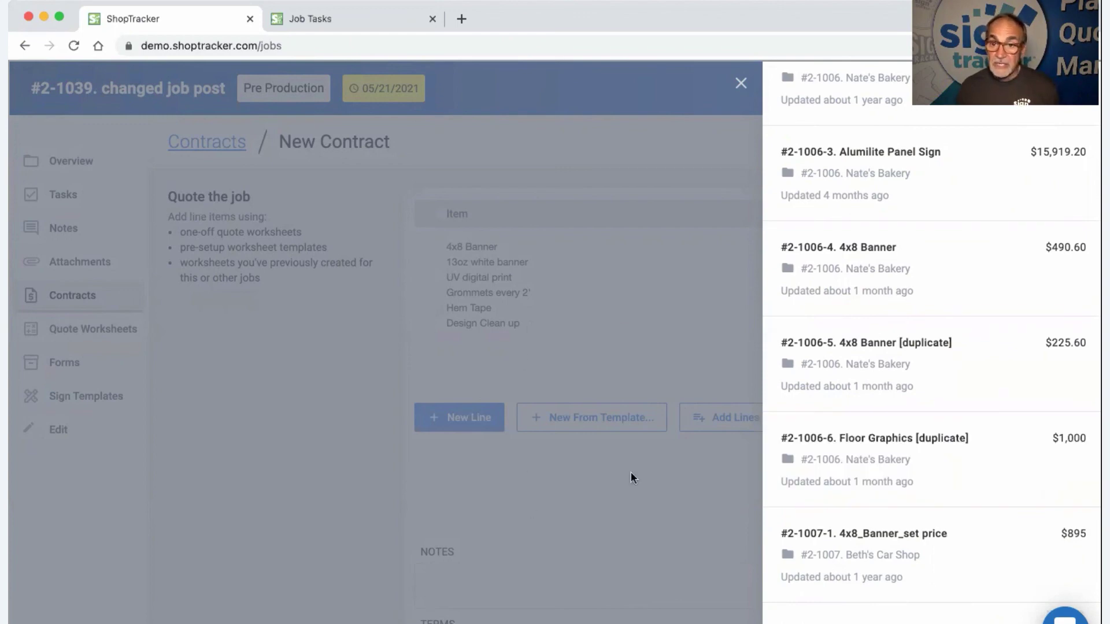
- Clone the Alumilite Panel Sign worksheet #2-1006-3 from the Nate's Bakery job into this contract
{"action": "mouse_move", "coordinate": [879, 279]}
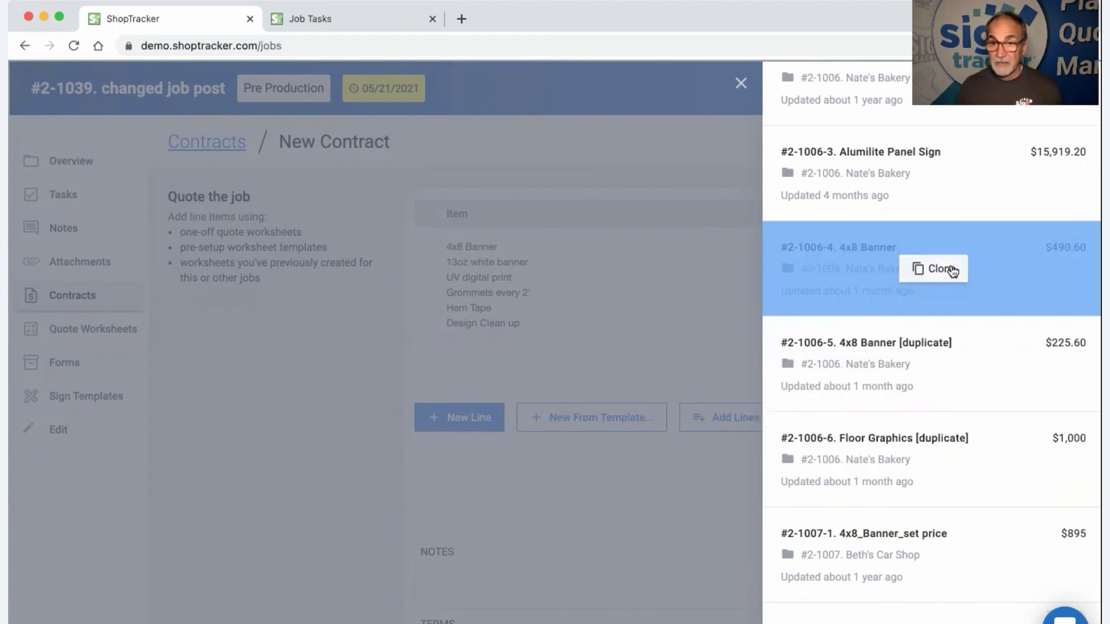
{"action": "mouse_move", "coordinate": [945, 176]}
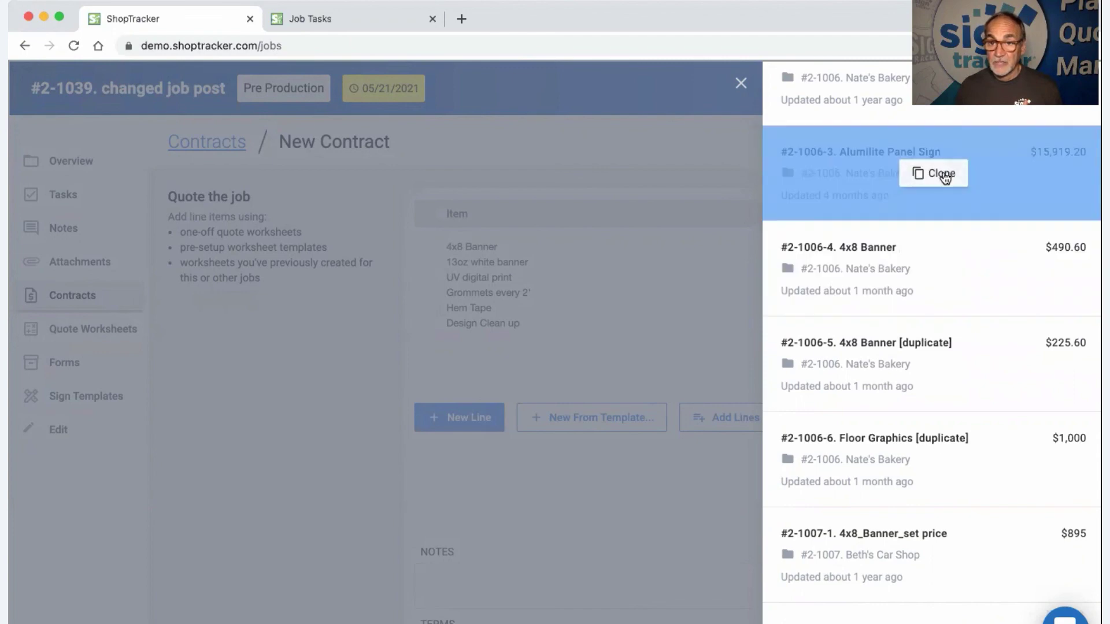
{"action": "left_click", "coordinate": [942, 173]}
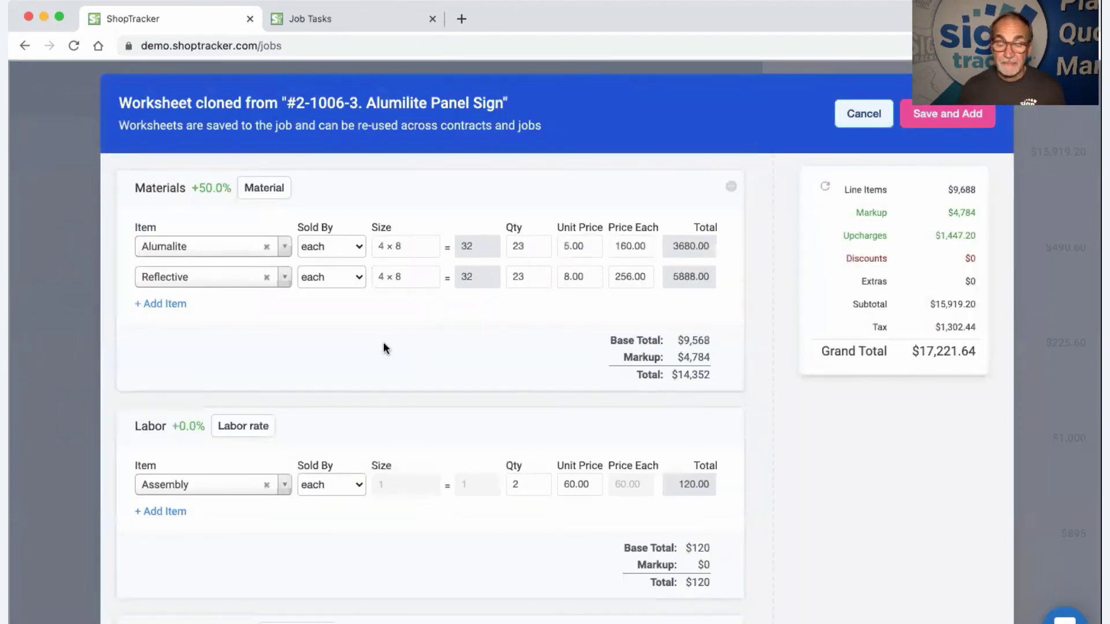
- Review the cloned worksheet's sections and change its tax to Local
{"action": "scroll", "coordinate": [334, 363], "scroll_direction": "down", "scroll_amount": 3}
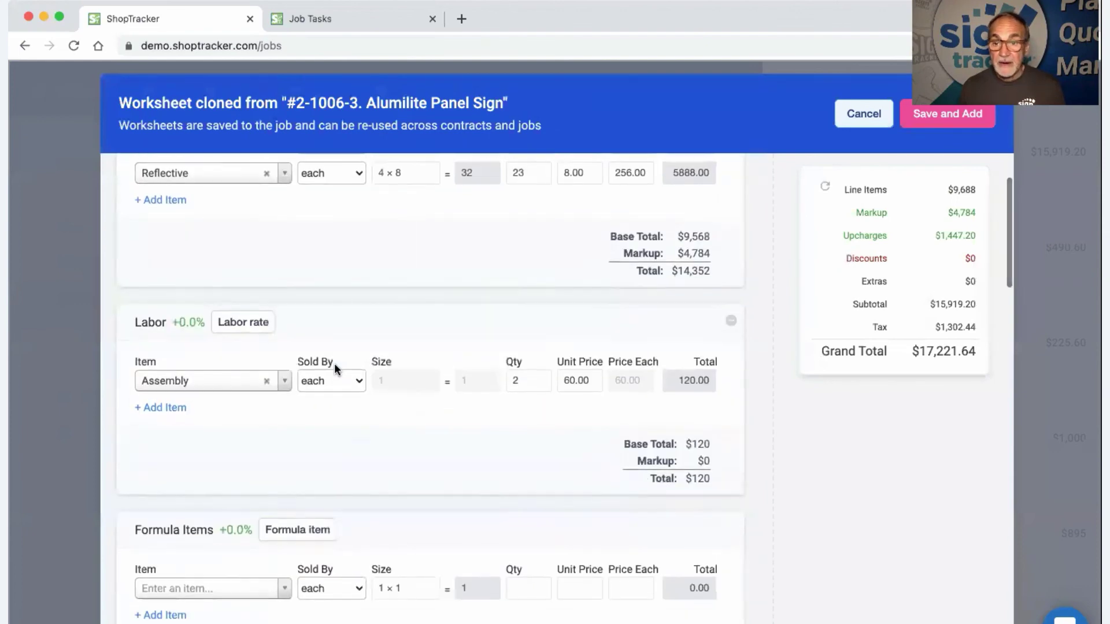
{"action": "scroll", "coordinate": [334, 363], "scroll_direction": "up", "scroll_amount": 3}
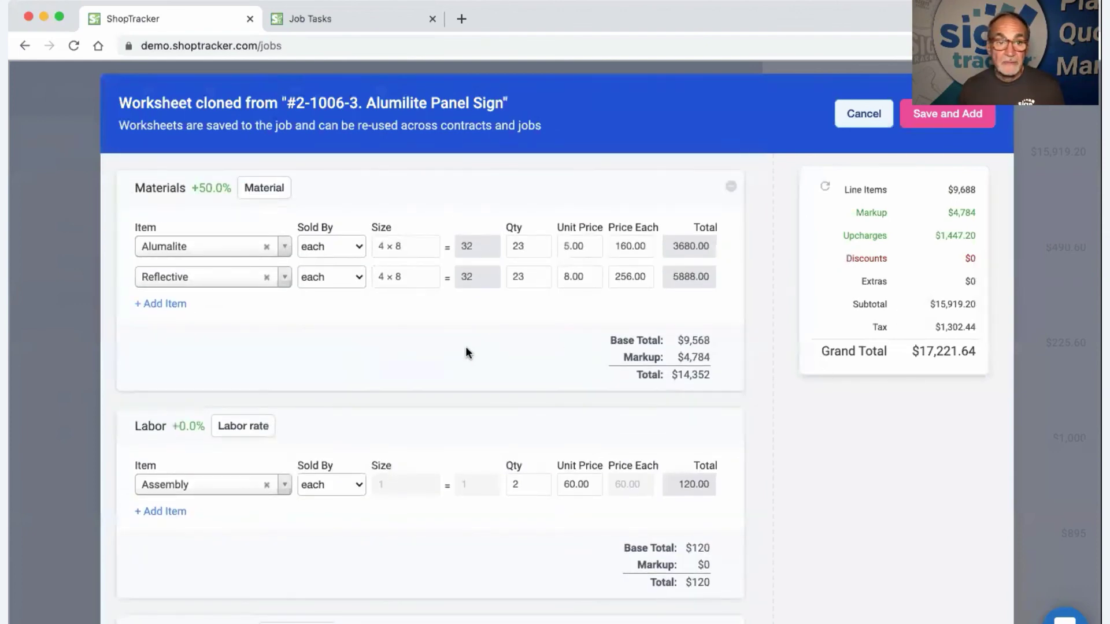
{"action": "scroll", "coordinate": [467, 351], "scroll_direction": "down", "scroll_amount": 3}
{"action": "scroll", "coordinate": [466, 348], "scroll_direction": "down", "scroll_amount": 12}
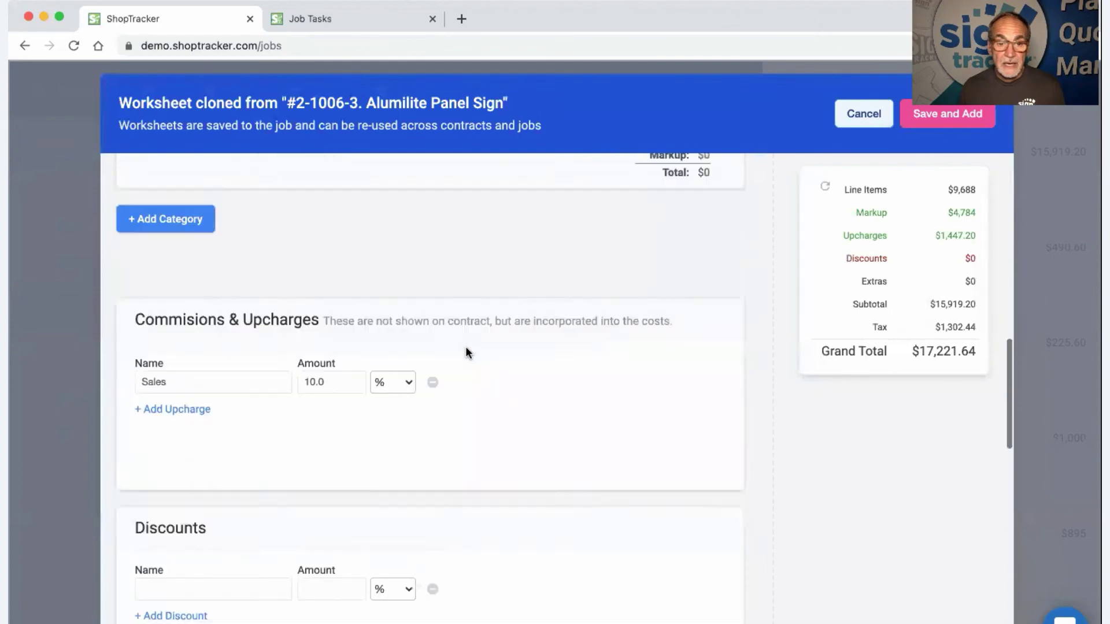
{"action": "scroll", "coordinate": [468, 352], "scroll_direction": "down", "scroll_amount": 7}
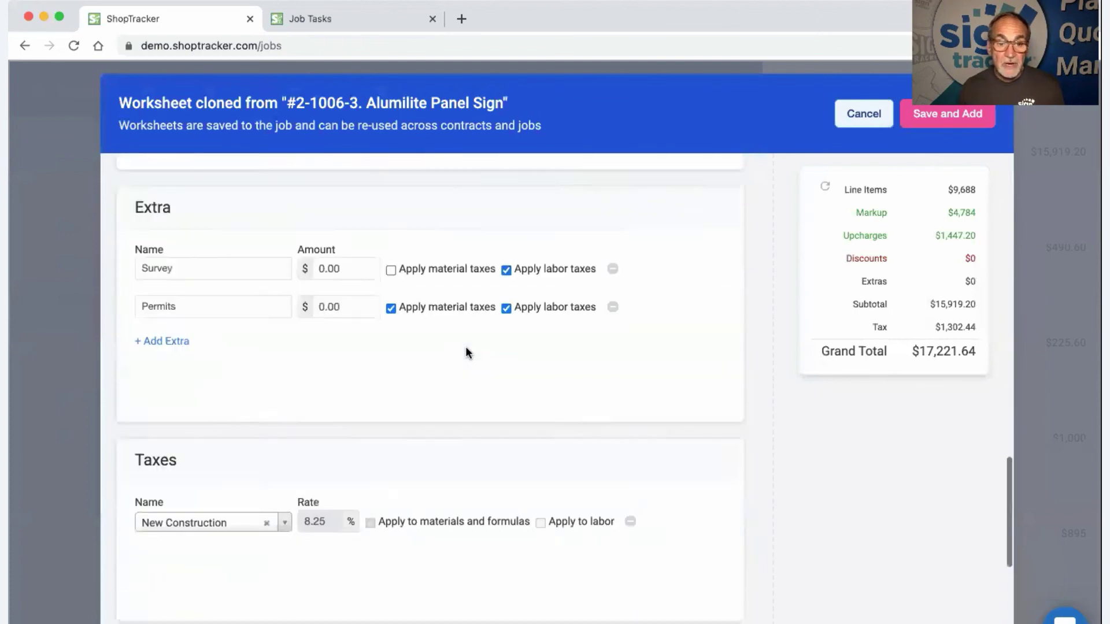
{"action": "scroll", "coordinate": [467, 351], "scroll_direction": "down", "scroll_amount": 4}
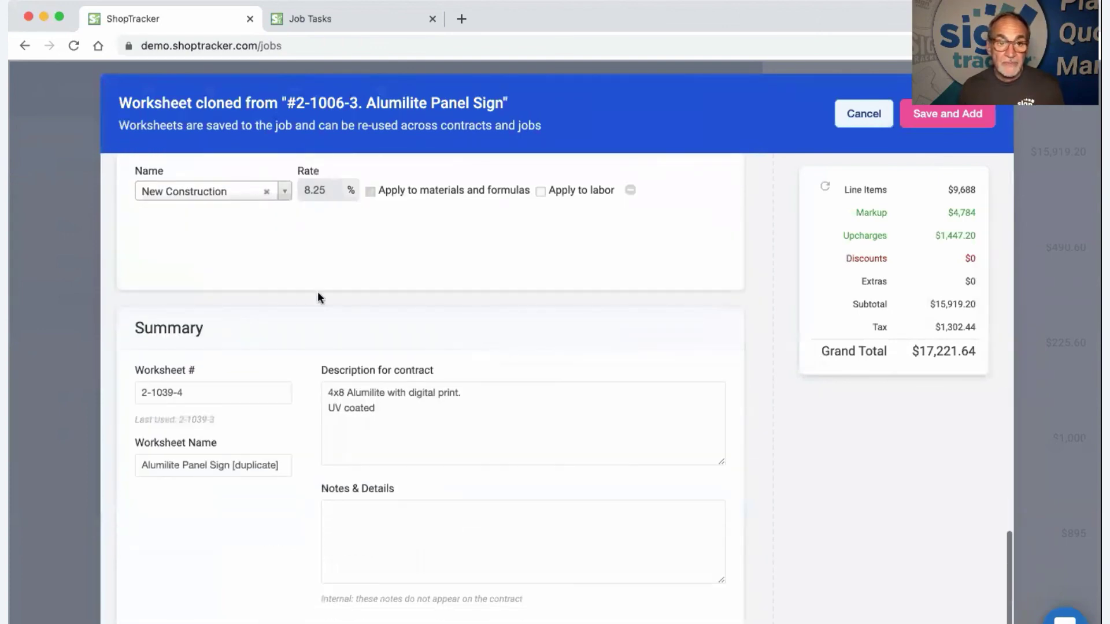
{"action": "left_click", "coordinate": [284, 191]}
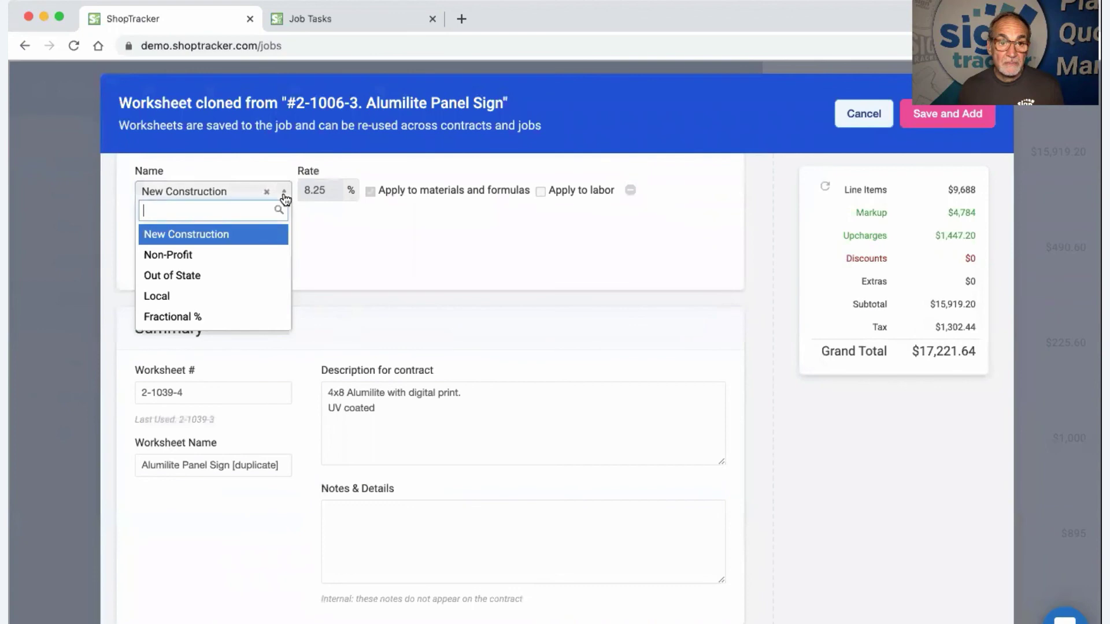
{"action": "left_click", "coordinate": [225, 296]}
- Save the cloned Alumilite Panel Sign worksheet, add it as a line on the new contract, and return to the contract form
{"action": "scroll", "coordinate": [474, 315], "scroll_direction": "down", "scroll_amount": 1}
{"action": "left_click", "coordinate": [407, 355]}
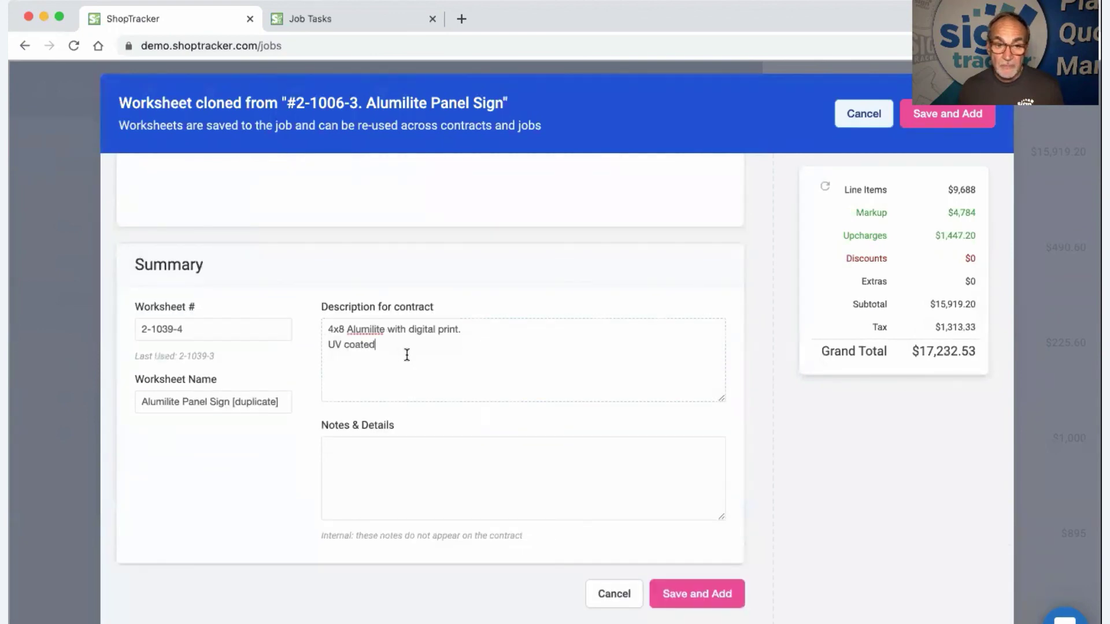
{"action": "left_click", "coordinate": [694, 596]}
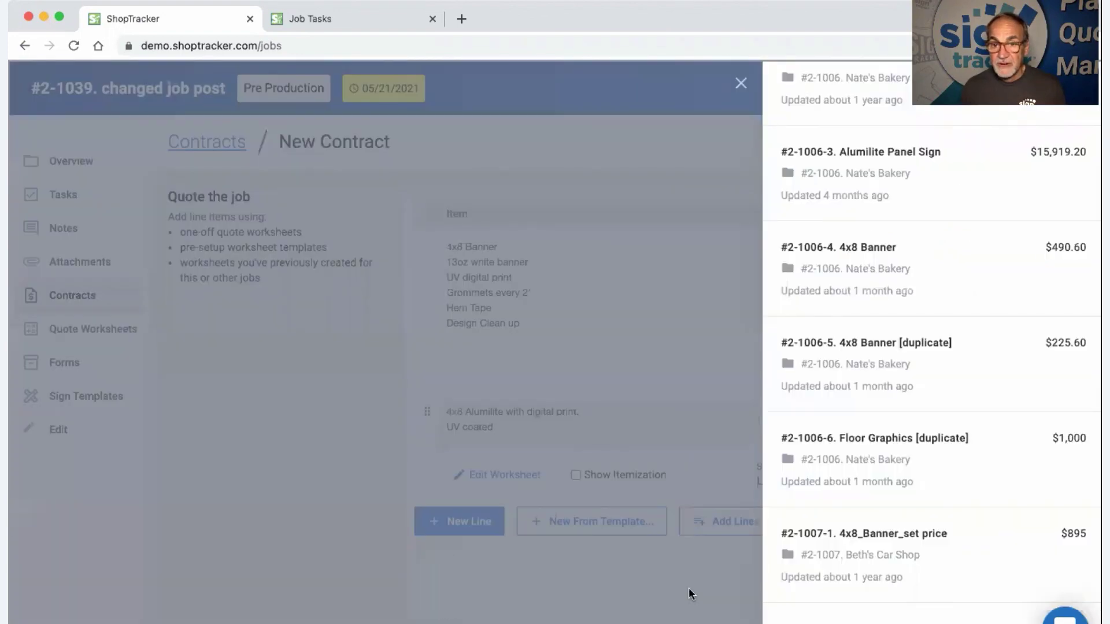
{"action": "left_click", "coordinate": [424, 458]}
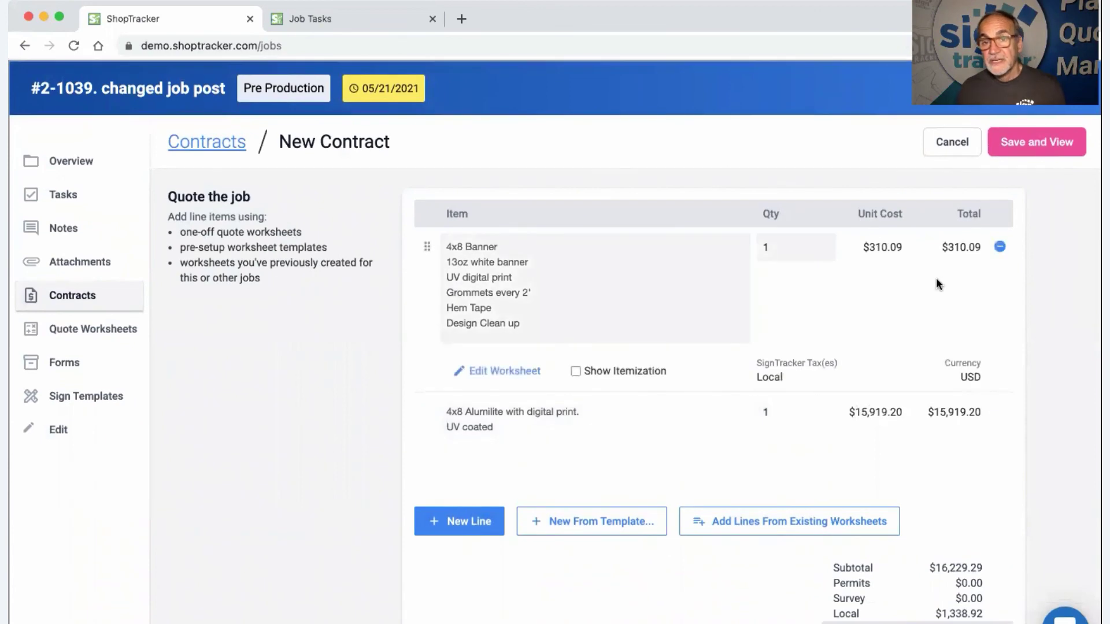
- Review the new contract's two lines and totals, save the contract, and look over the resulting sign quote
{"action": "scroll", "coordinate": [879, 282], "scroll_direction": "down", "scroll_amount": 3}
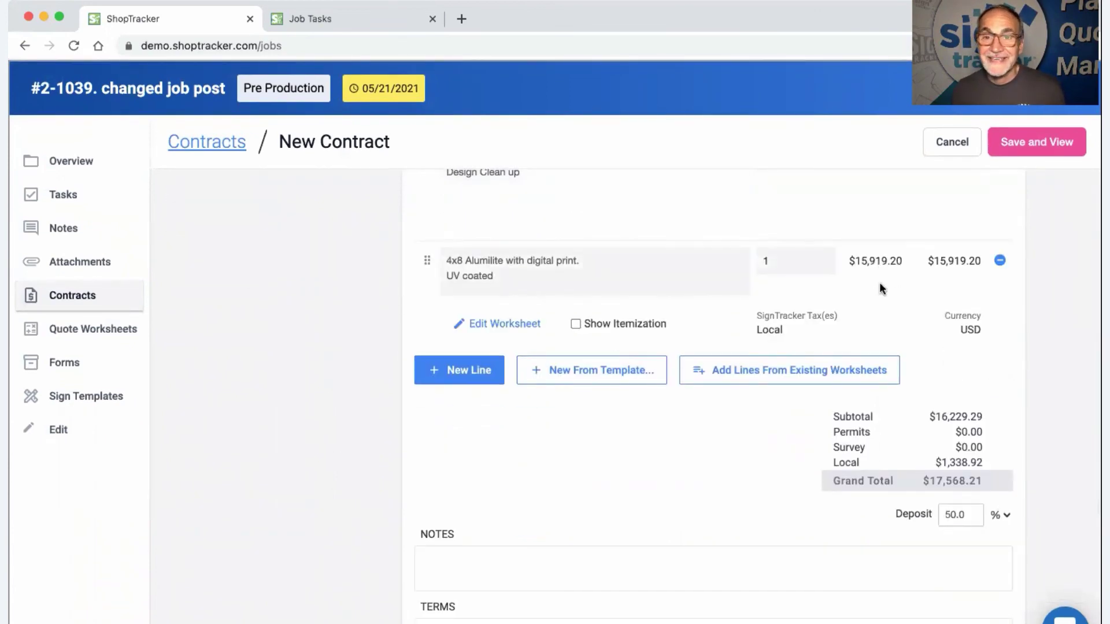
{"action": "scroll", "coordinate": [840, 290], "scroll_direction": "up", "scroll_amount": 1}
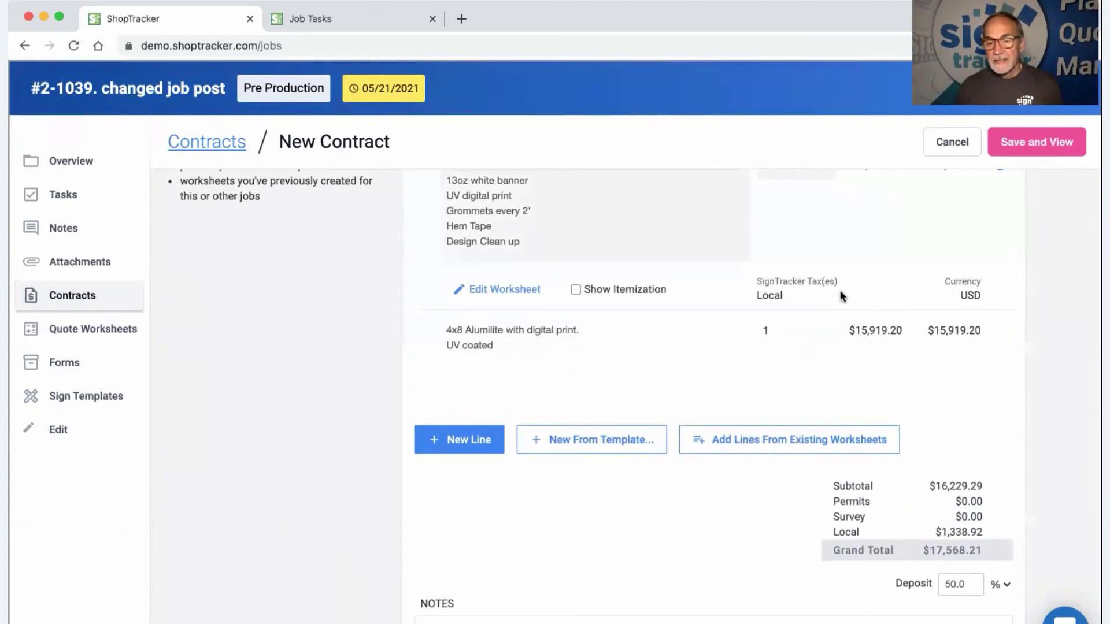
{"action": "scroll", "coordinate": [827, 298], "scroll_direction": "up", "scroll_amount": 1}
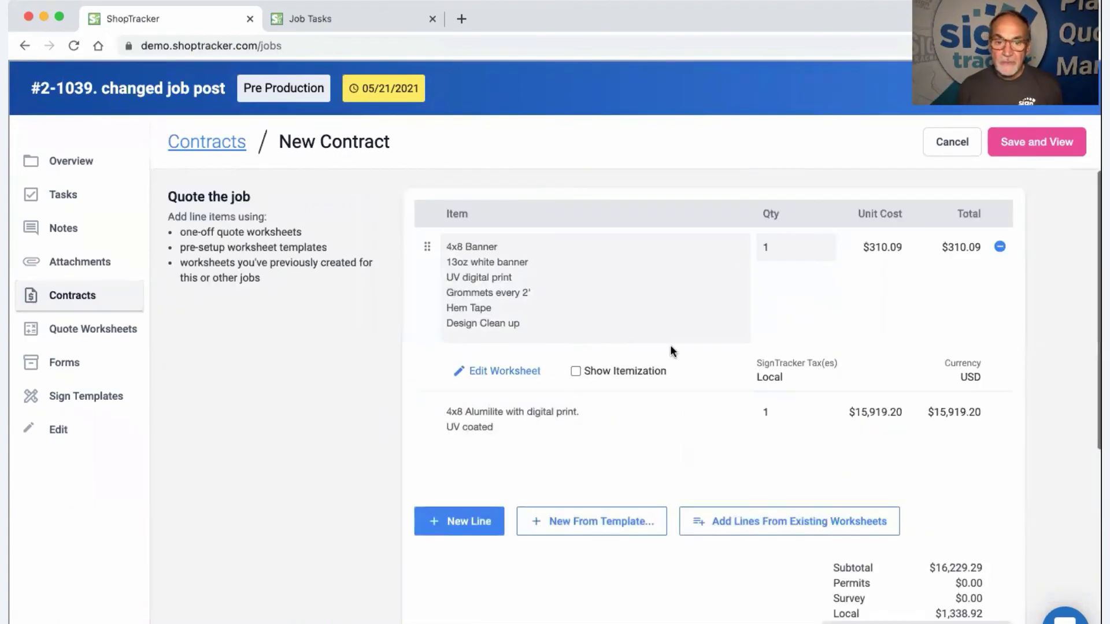
{"action": "left_click", "coordinate": [1035, 143]}
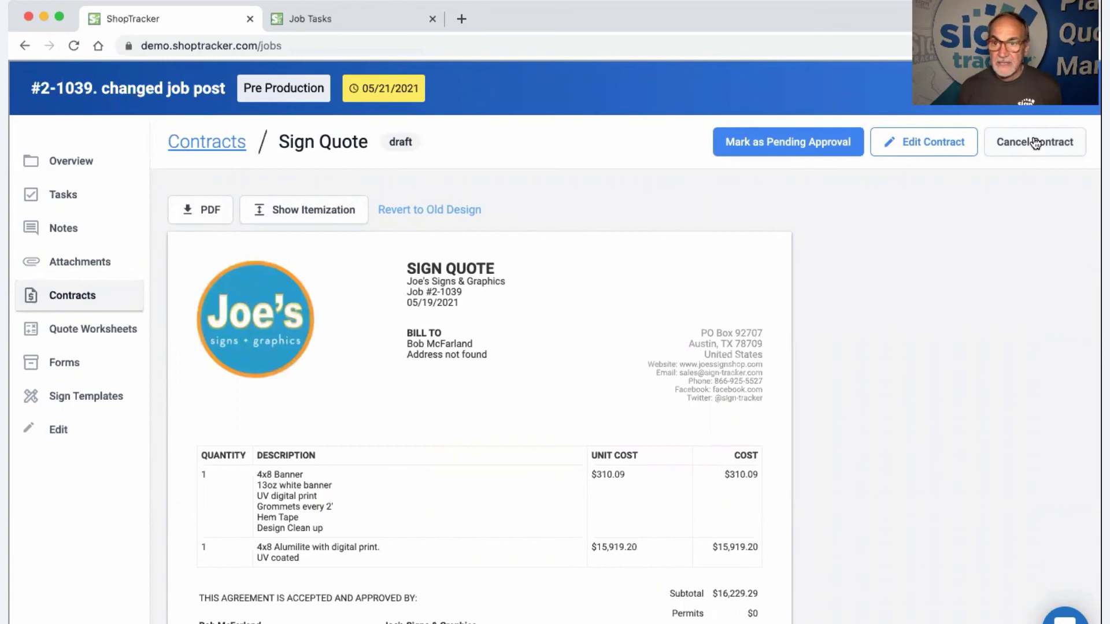
{"action": "scroll", "coordinate": [882, 283], "scroll_direction": "down", "scroll_amount": 3}
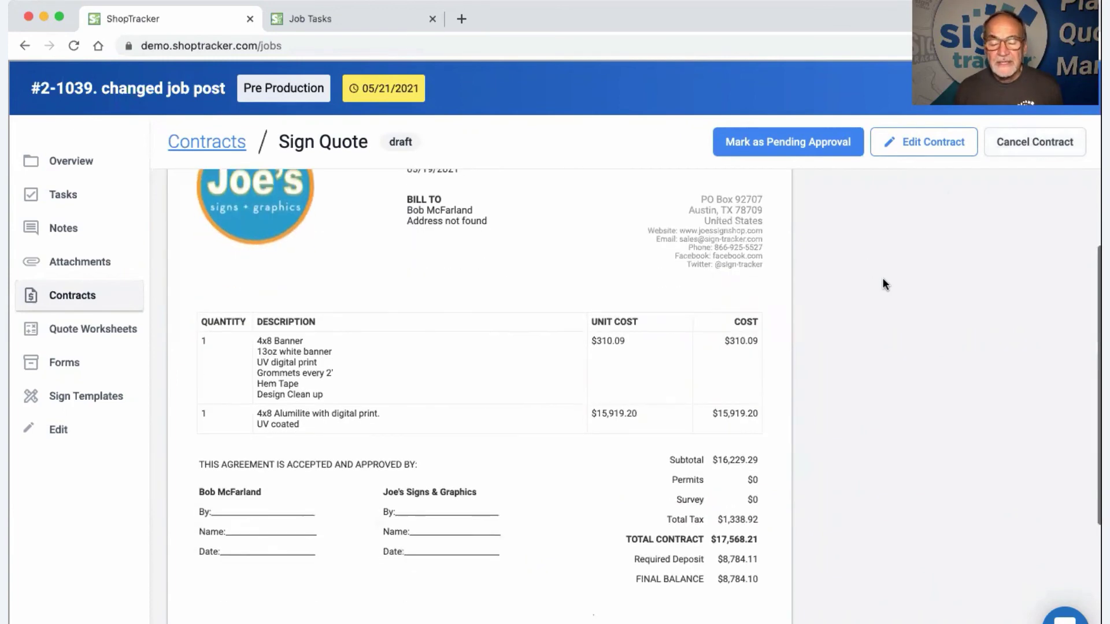
{"action": "scroll", "coordinate": [883, 283], "scroll_direction": "up", "scroll_amount": 3}
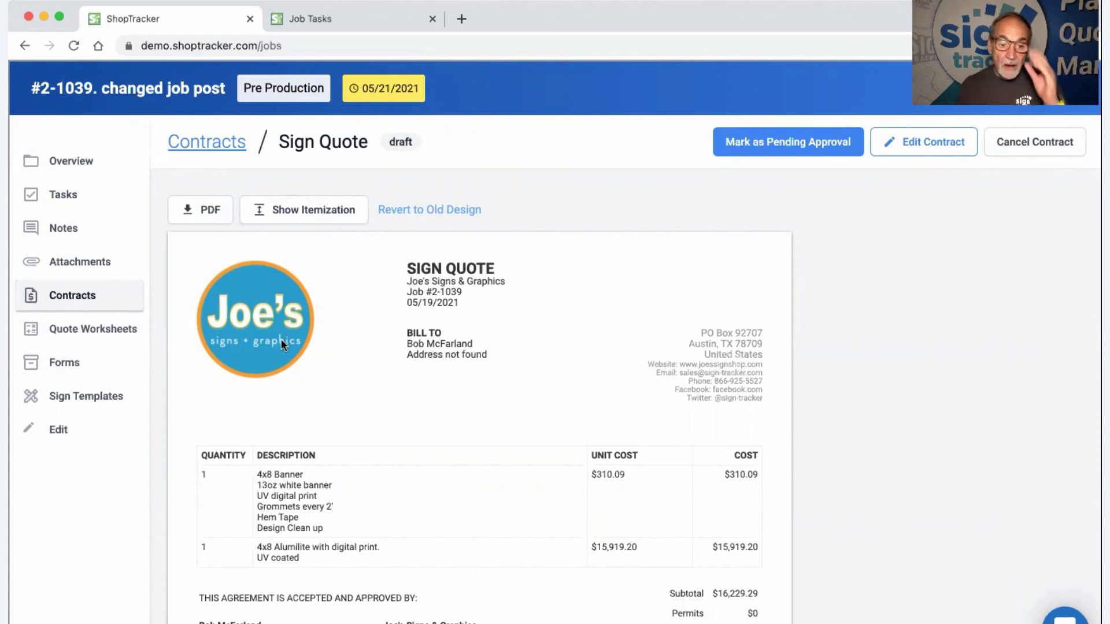
- Show the itemization on the sign quote, examine the 4x8 Banner's itemized costs, and hide the itemization again
{"action": "scroll", "coordinate": [293, 340], "scroll_direction": "down", "scroll_amount": 1}
{"action": "scroll", "coordinate": [289, 340], "scroll_direction": "up", "scroll_amount": 1}
{"action": "left_click", "coordinate": [290, 217]}
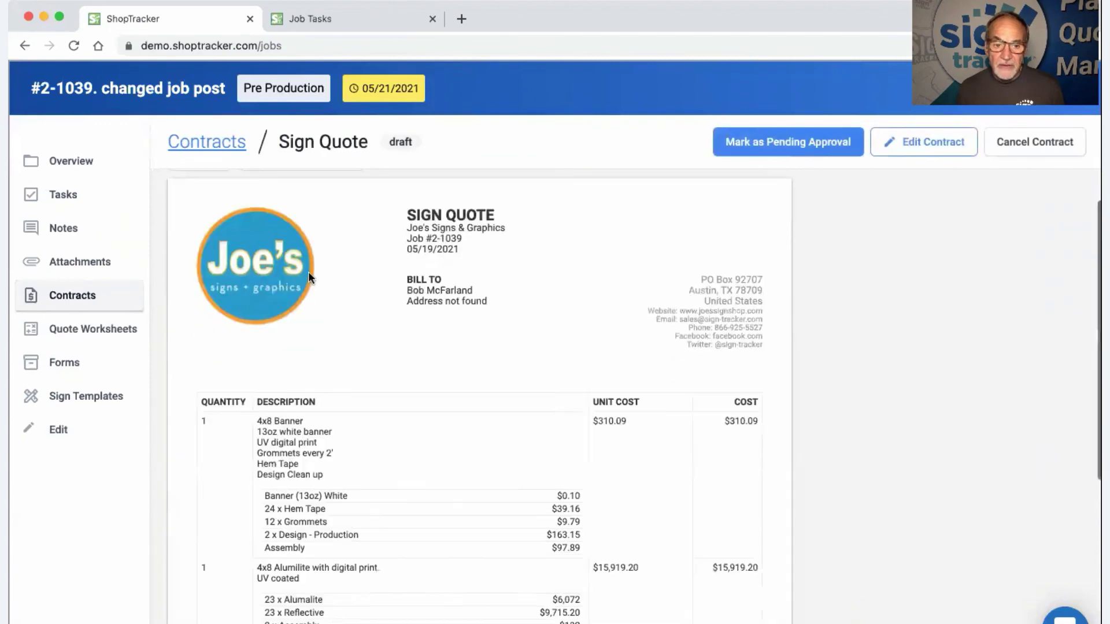
{"action": "scroll", "coordinate": [309, 277], "scroll_direction": "down", "scroll_amount": 2}
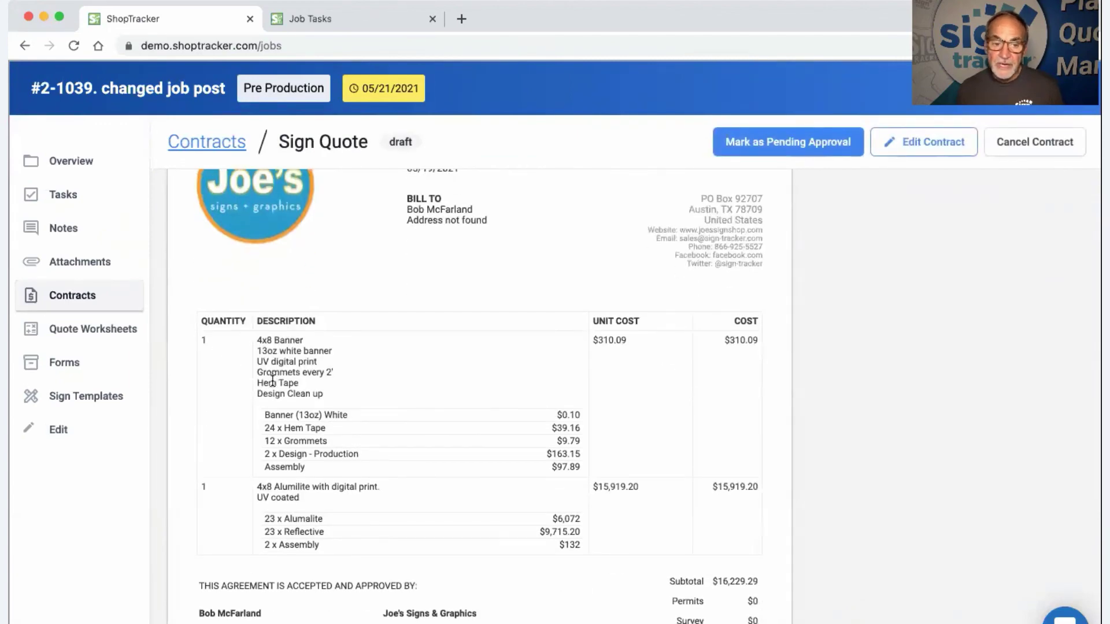
{"action": "left_click_drag", "start_coordinate": [265, 415], "coordinate": [573, 473]}
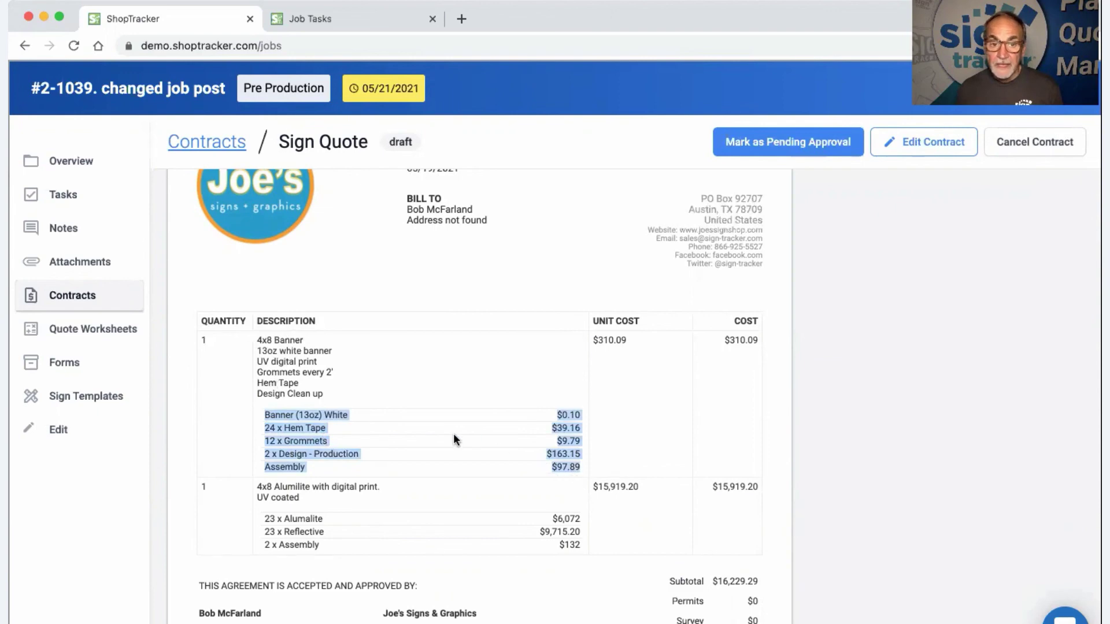
{"action": "scroll", "coordinate": [453, 433], "scroll_direction": "up", "scroll_amount": 3}
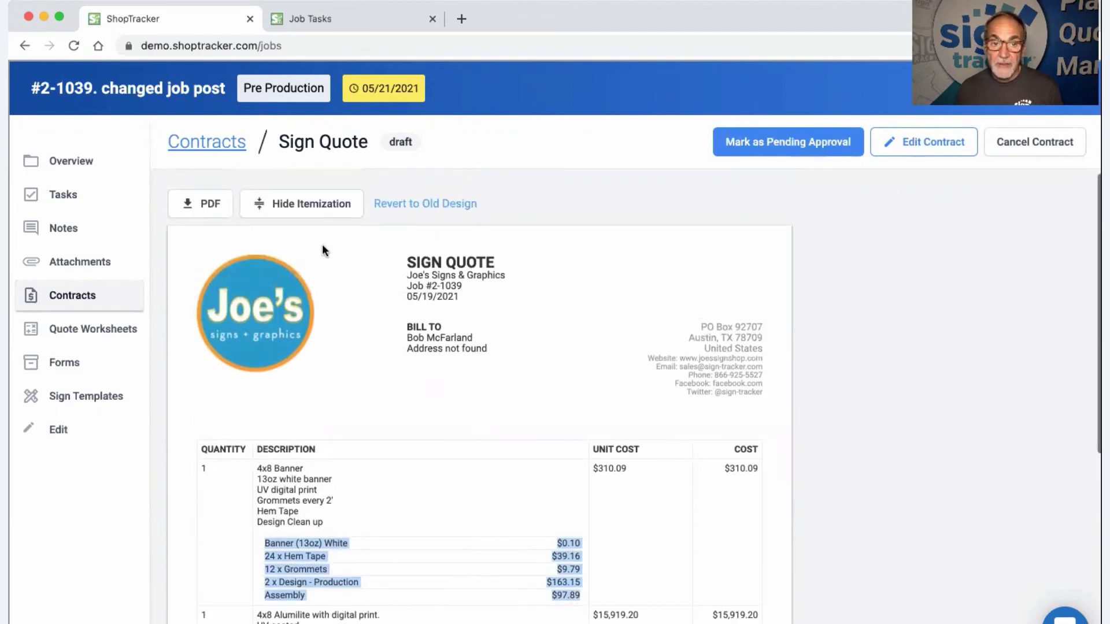
{"action": "left_click", "coordinate": [312, 205]}
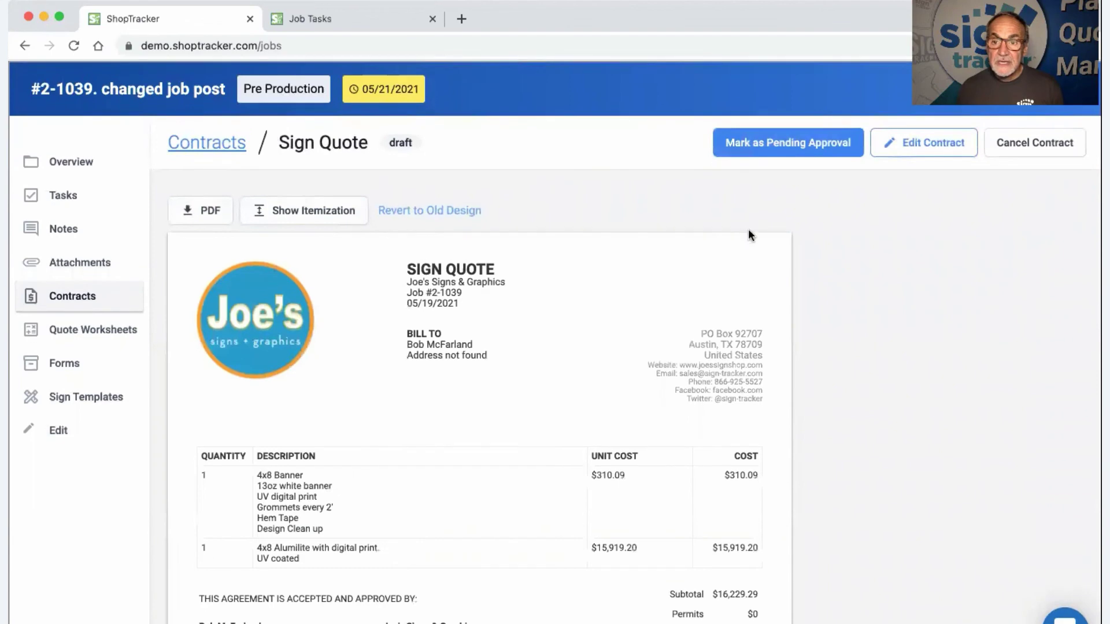
- Mark the sign quote as pending approval and approve it
{"action": "left_click", "coordinate": [793, 144]}
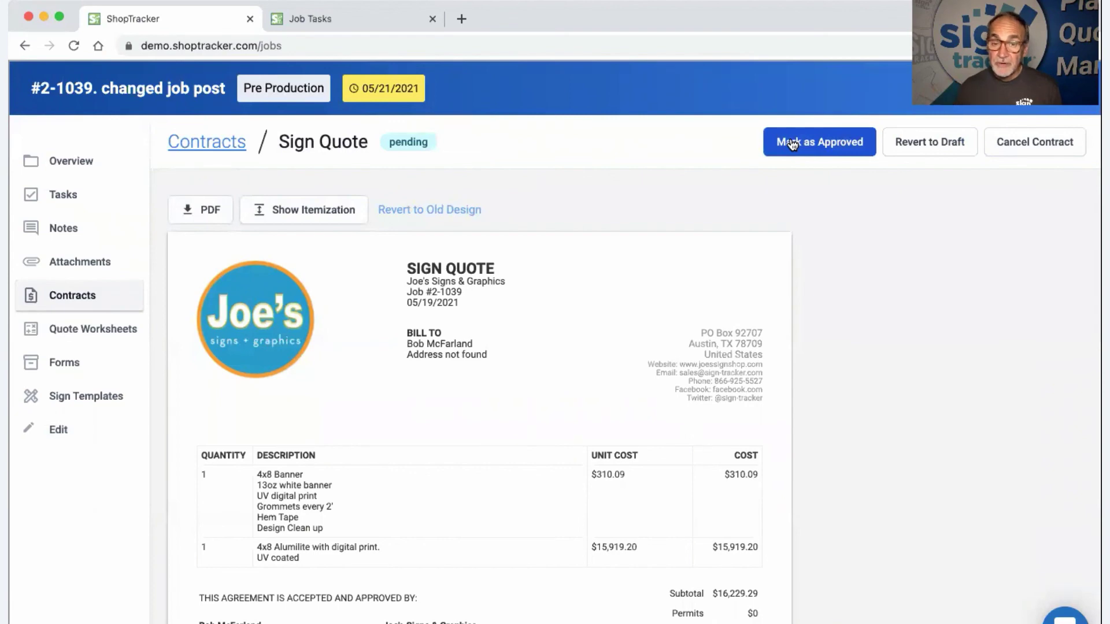
{"action": "left_click", "coordinate": [792, 144]}
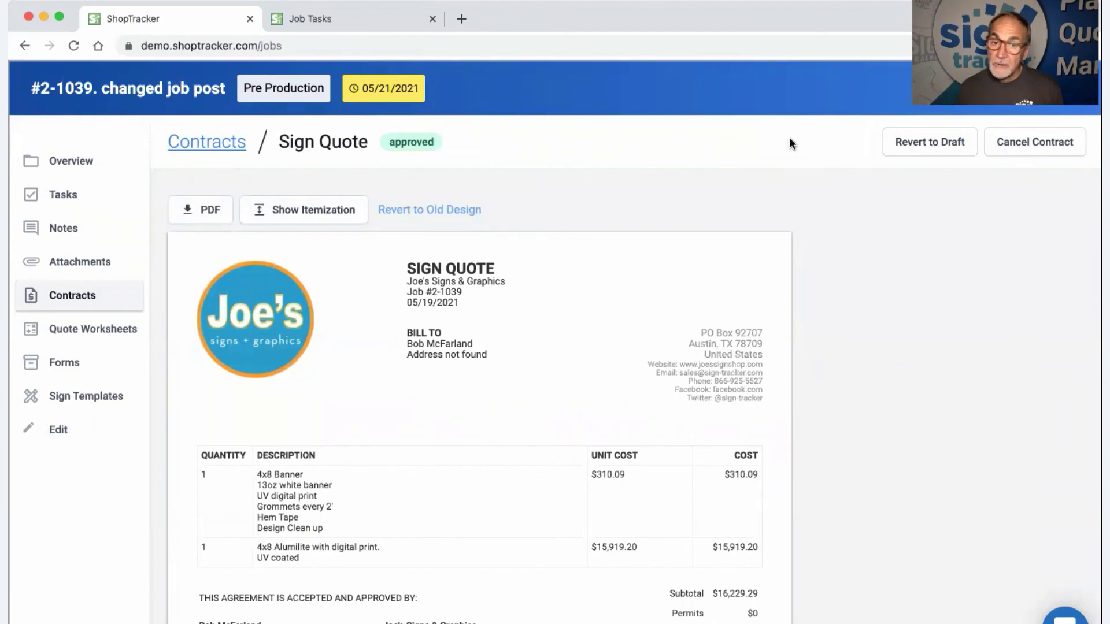